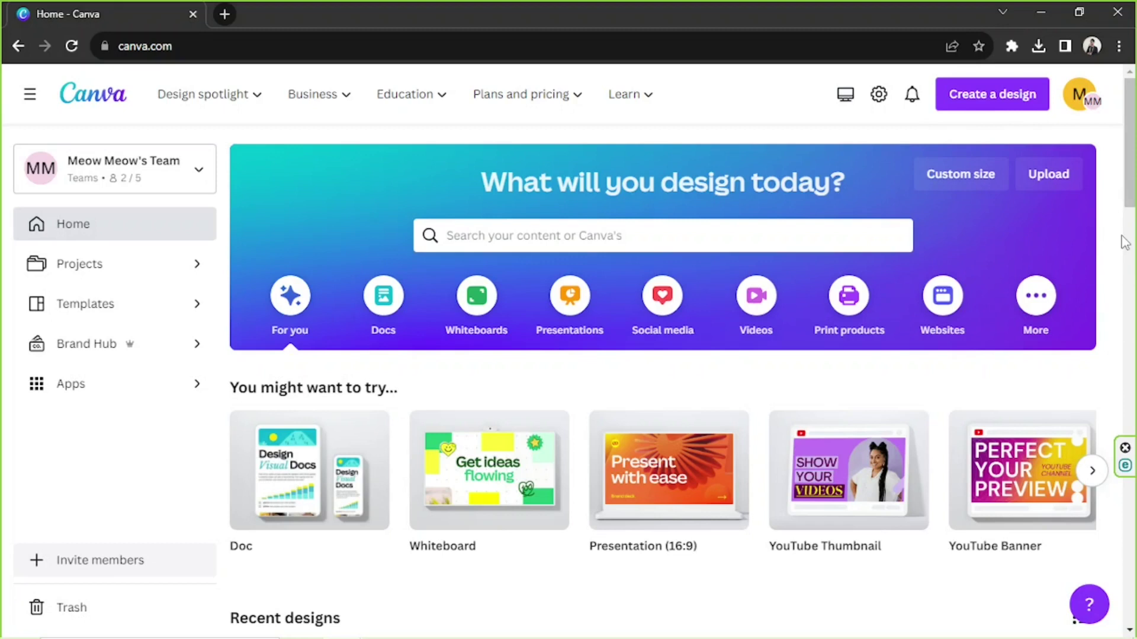
Check the Custom size panel's units (keep px), then switch to the home page template search.
{"action": "left_click", "coordinate": [952, 175]}
{"action": "left_click", "coordinate": [840, 243]}
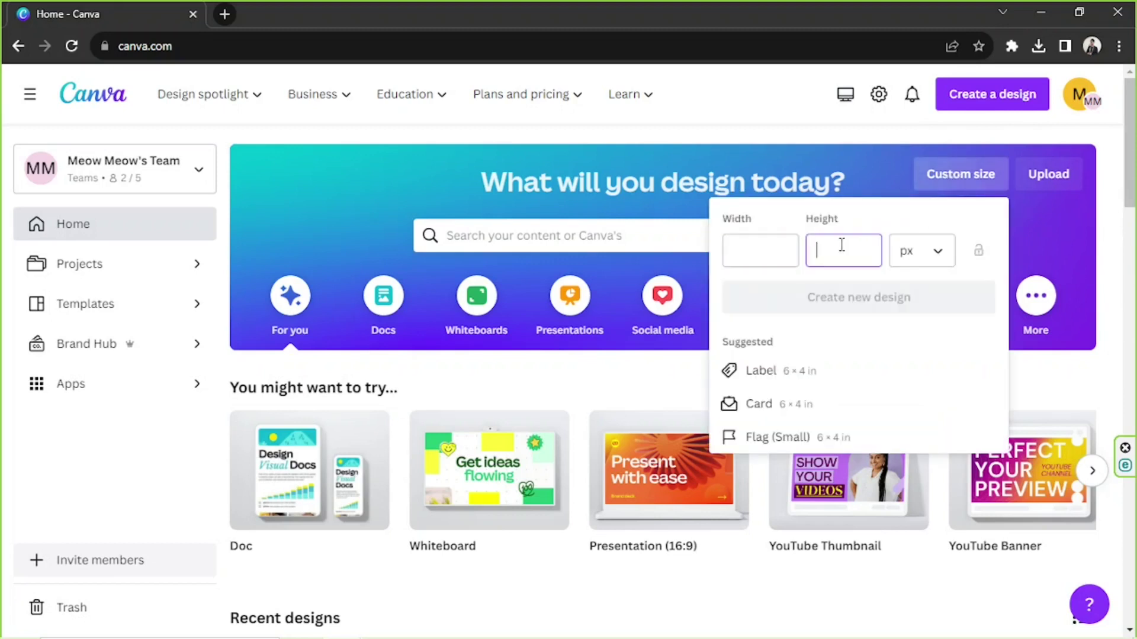
{"action": "left_click", "coordinate": [912, 255]}
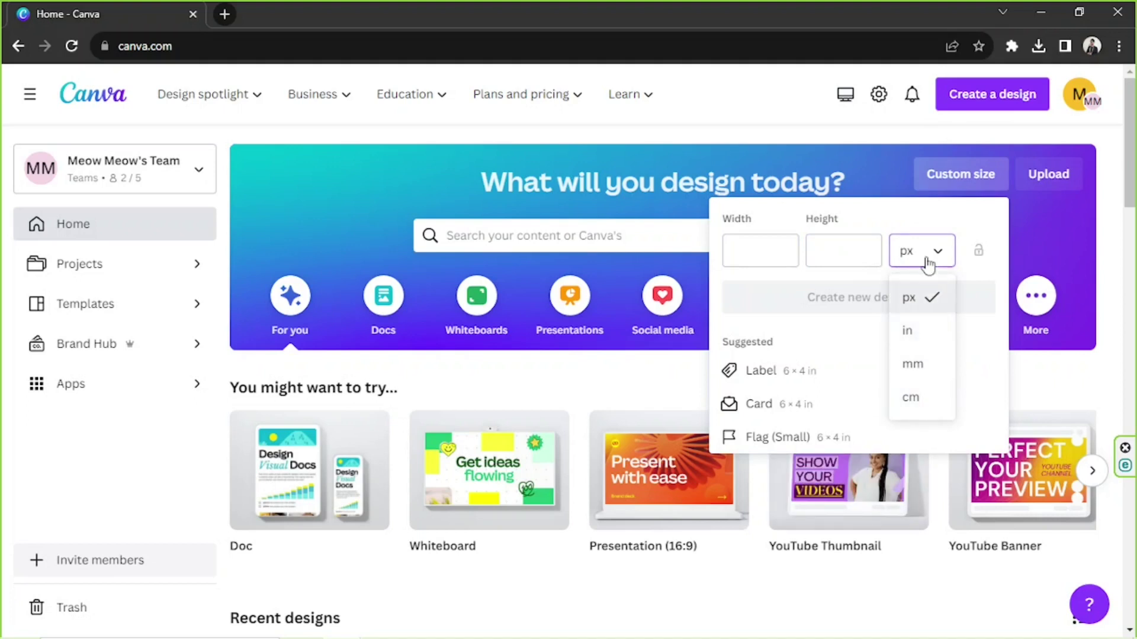
{"action": "left_click", "coordinate": [927, 263]}
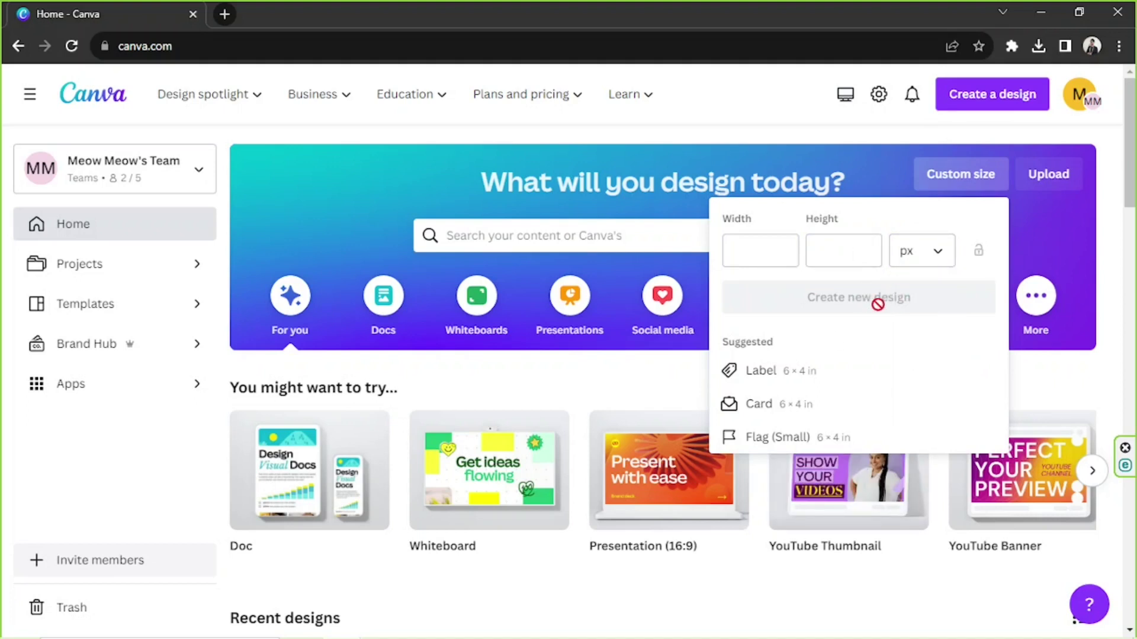
{"action": "left_click", "coordinate": [623, 246]}
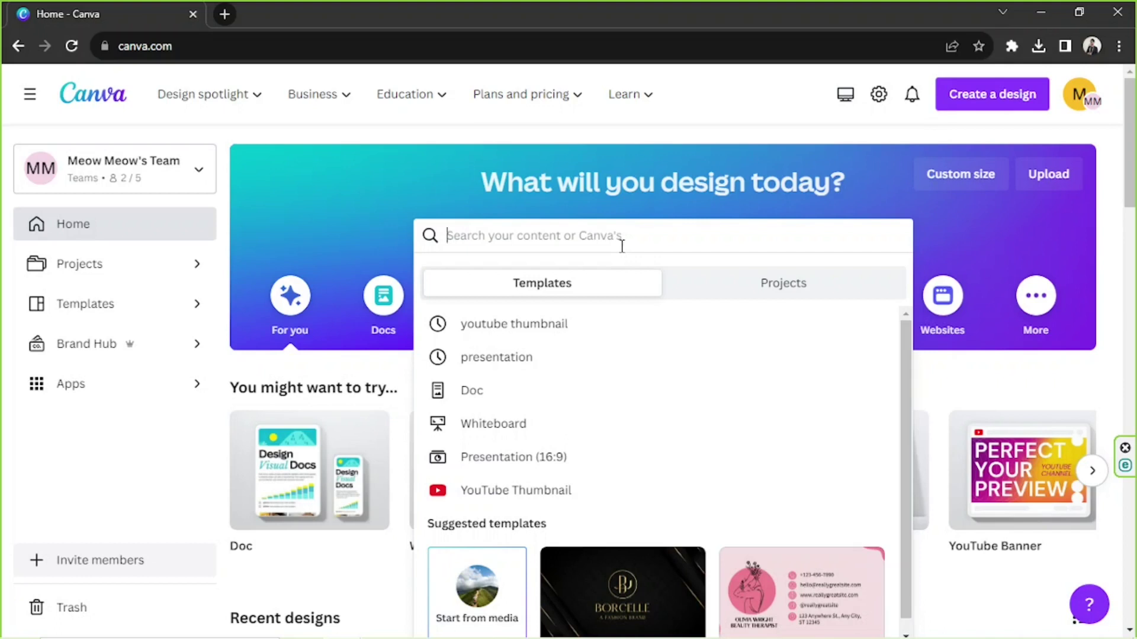
Search 'facebook post' and open the Facebook Post (Landscape) templates.
{"action": "type", "text": "instagram"}
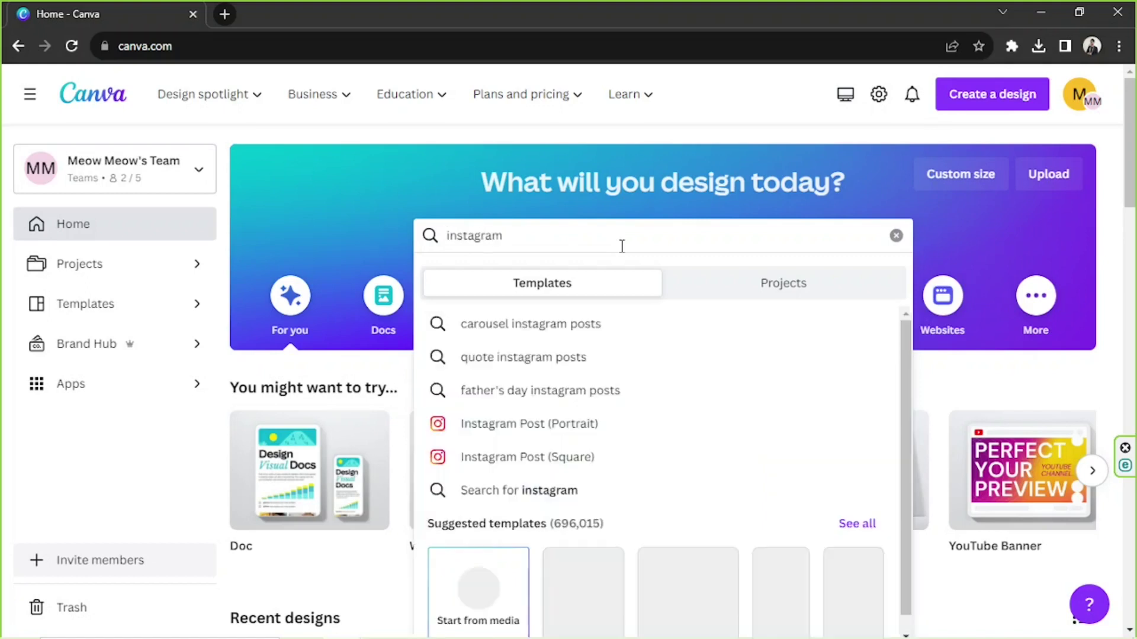
{"action": "key", "text": "ctrl+a"}
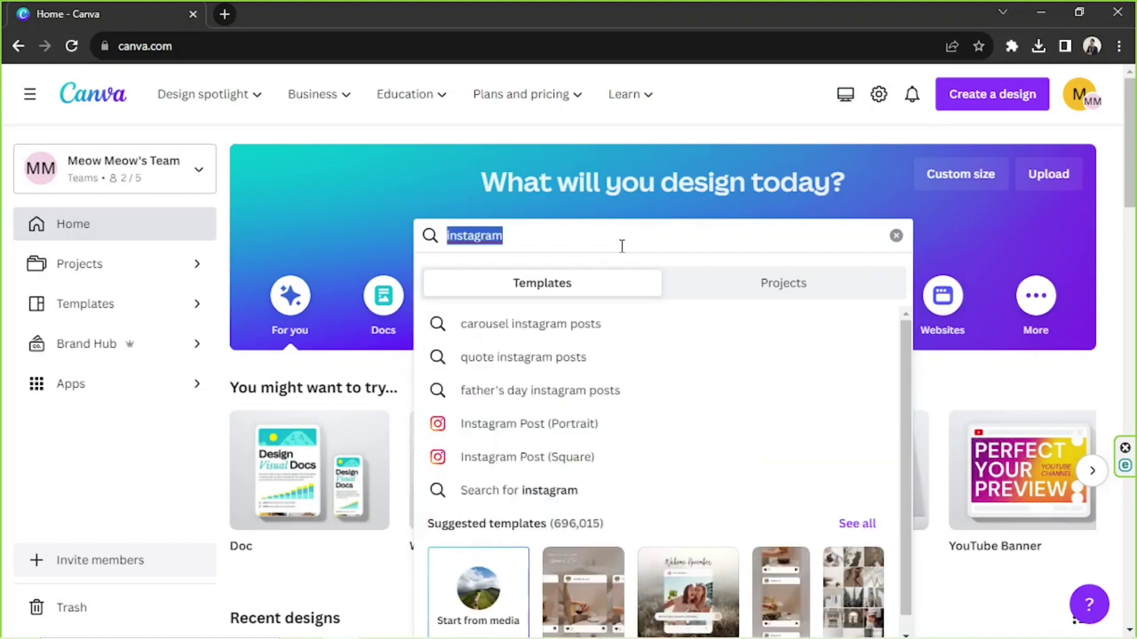
{"action": "type", "text": "facebook"}
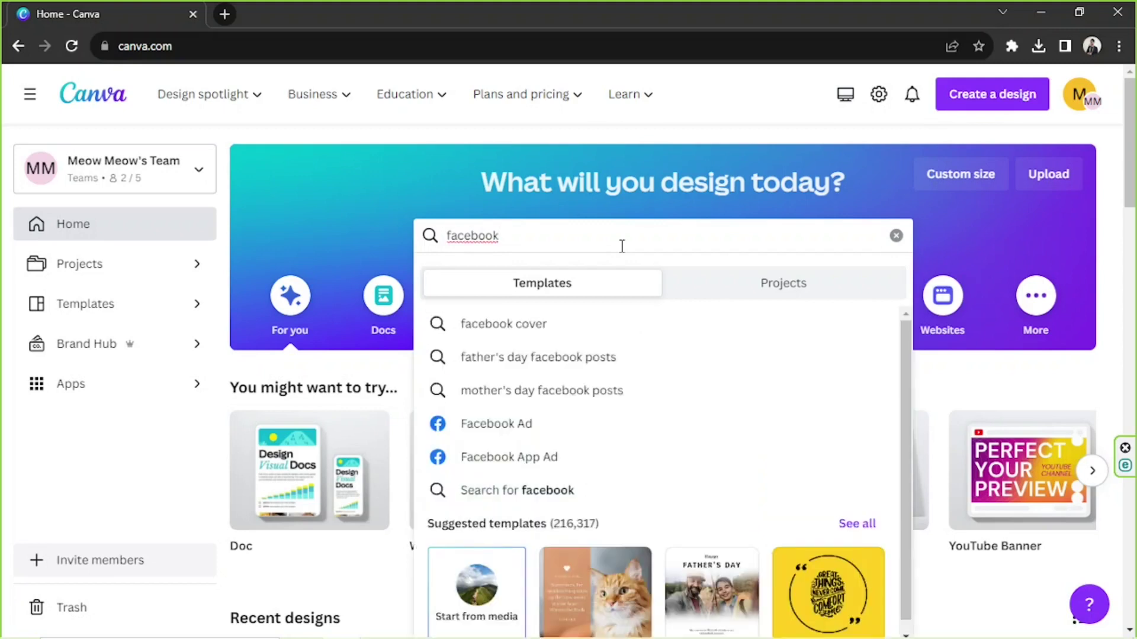
{"action": "type", "text": "post"}
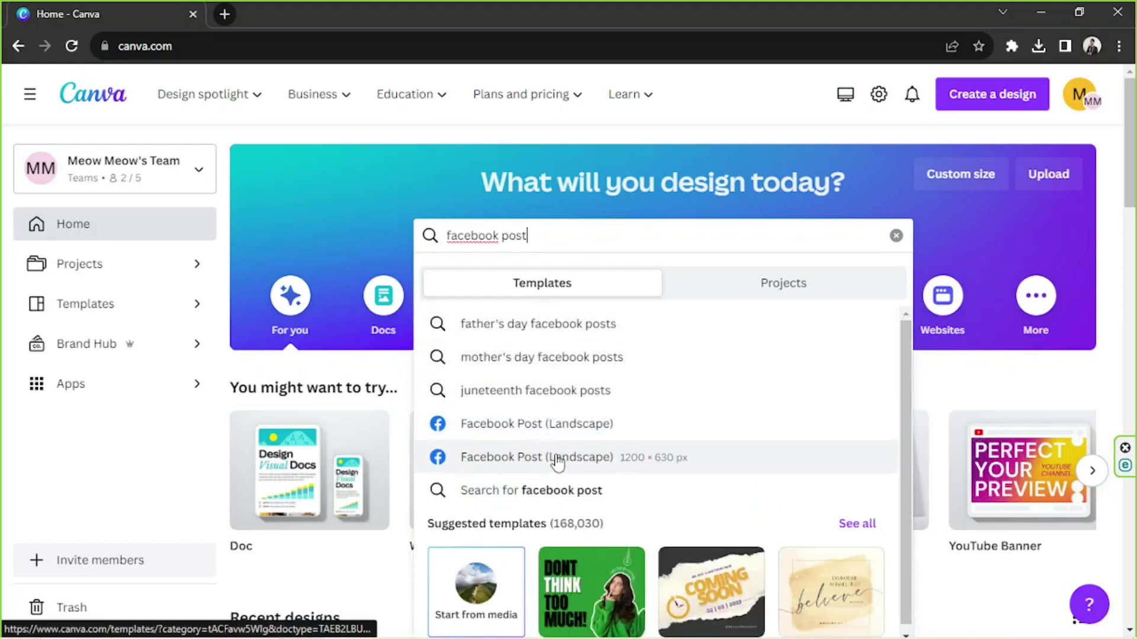
{"action": "left_click", "coordinate": [556, 462]}
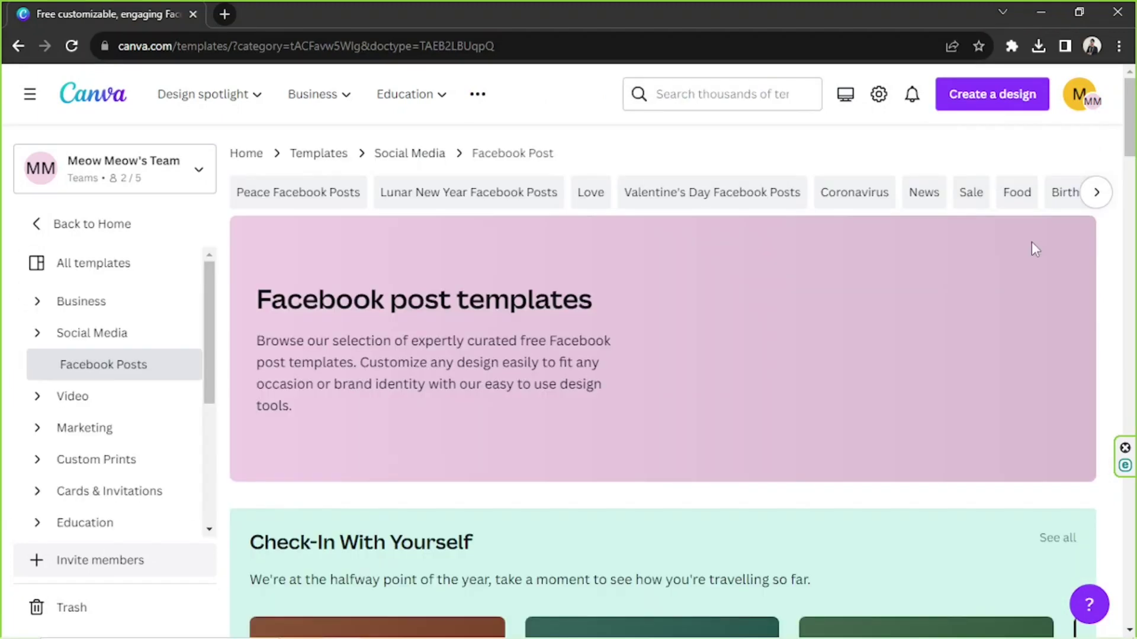
Open the Blue Simple Woman Photo Happy Sunday template from the grid.
{"action": "scroll", "coordinate": [1031, 241], "scroll_direction": "down", "scroll_amount": 10}
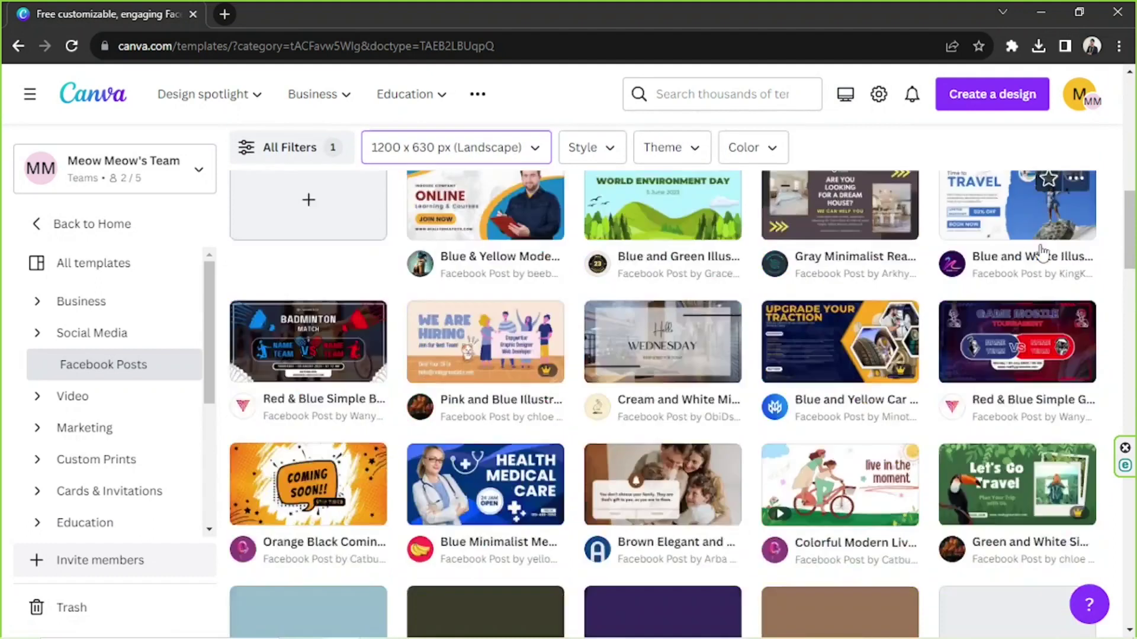
{"action": "scroll", "coordinate": [1042, 252], "scroll_direction": "down", "scroll_amount": 5}
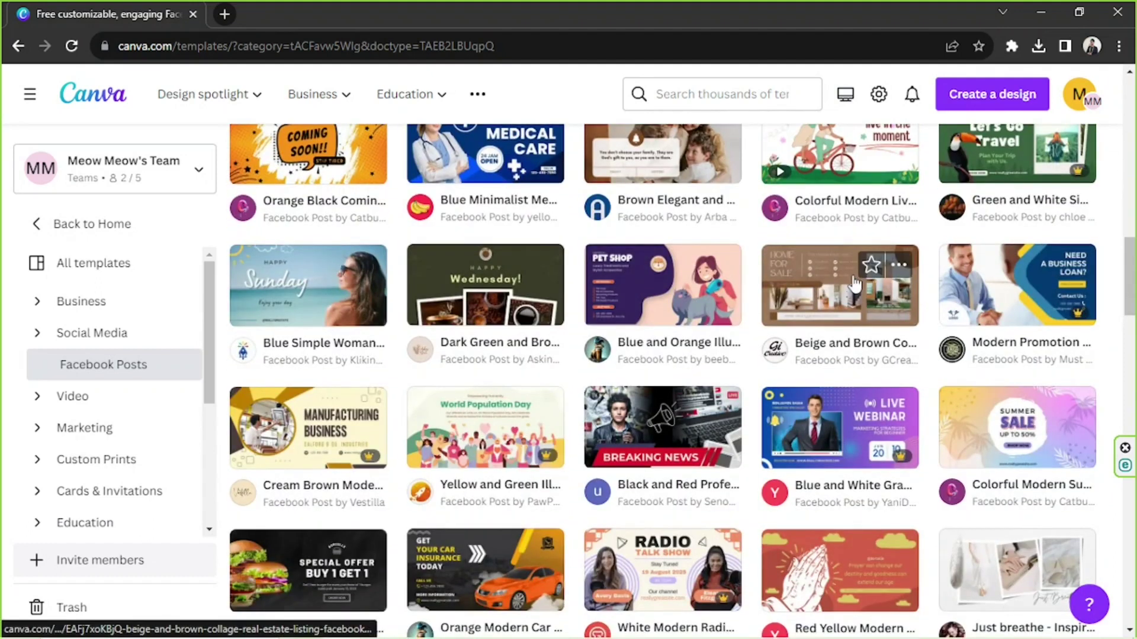
{"action": "left_click", "coordinate": [347, 279]}
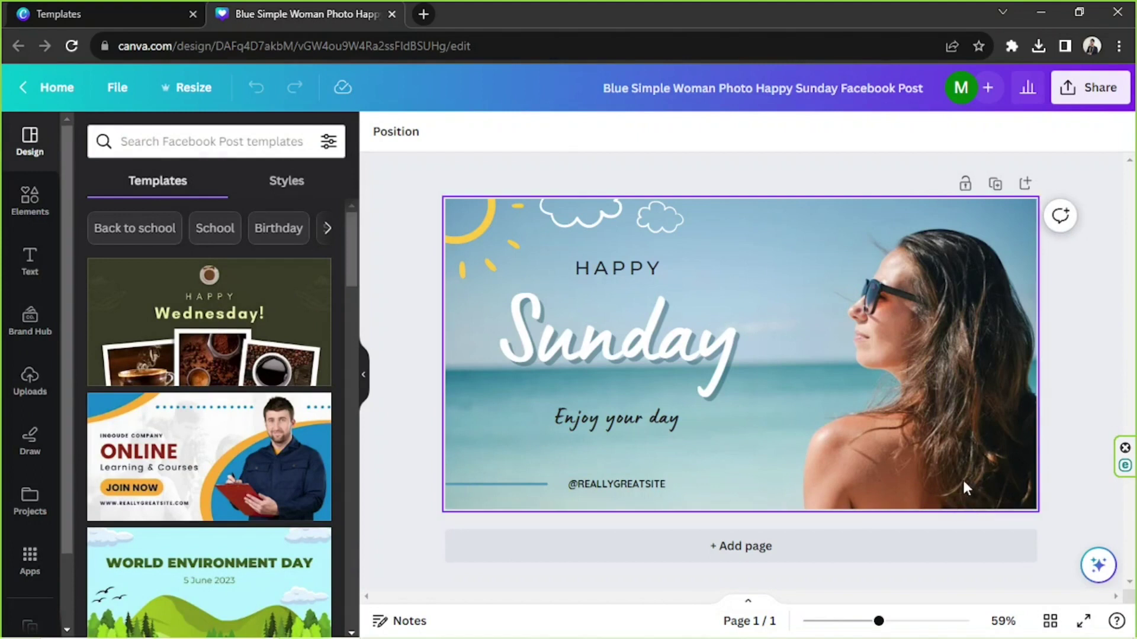
Scroll through the Templates panel beside the Happy Sunday design.
{"action": "scroll", "coordinate": [281, 342], "scroll_direction": "down", "scroll_amount": 5}
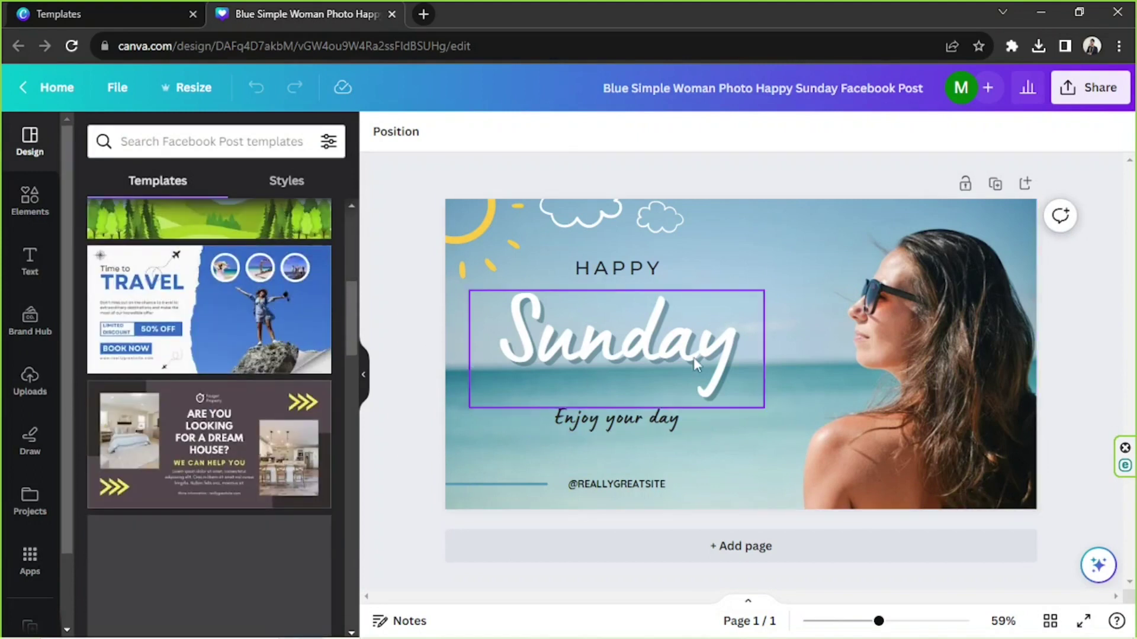
{"action": "scroll", "coordinate": [309, 349], "scroll_direction": "down", "scroll_amount": 1}
{"action": "scroll", "coordinate": [309, 348], "scroll_direction": "down", "scroll_amount": 5}
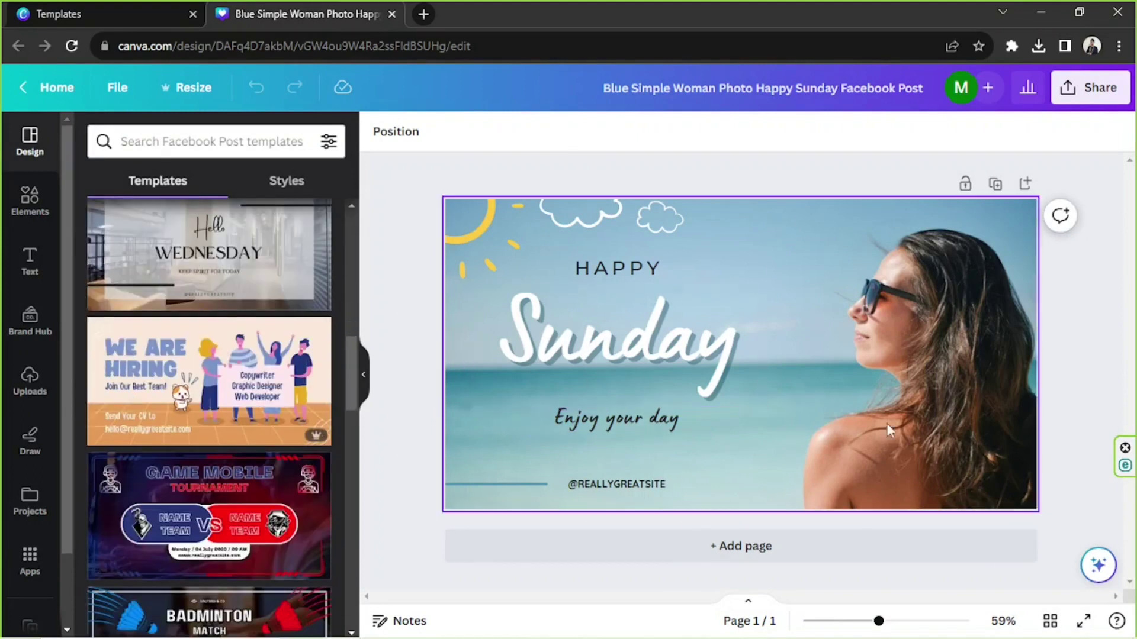
{"action": "scroll", "coordinate": [127, 418], "scroll_direction": "down", "scroll_amount": 10}
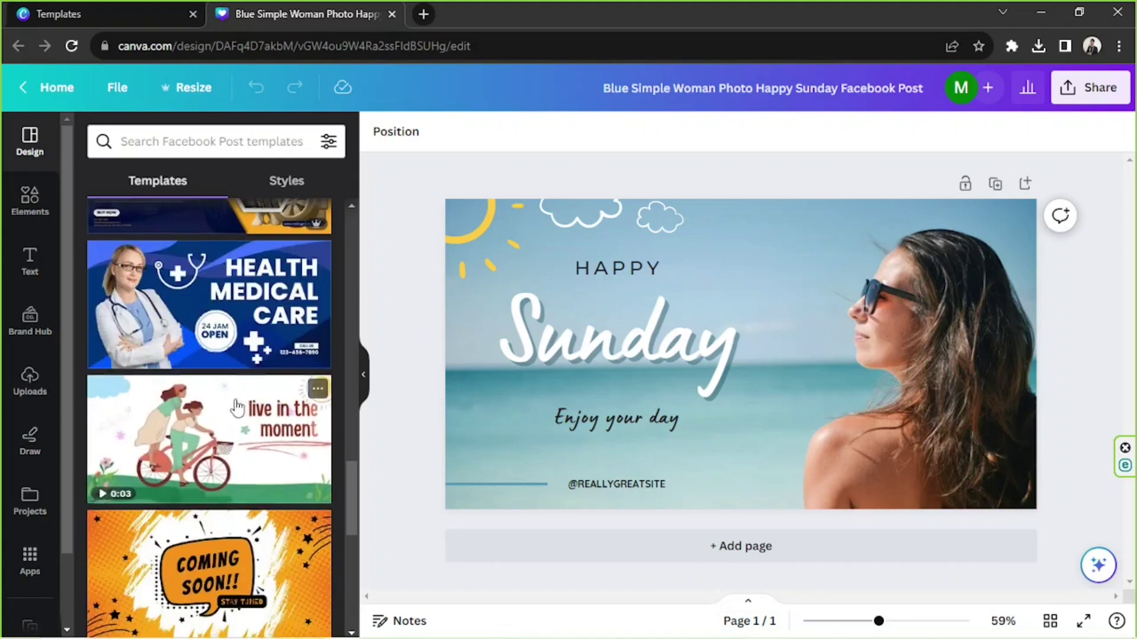
{"action": "scroll", "coordinate": [202, 466], "scroll_direction": "down", "scroll_amount": 3}
{"action": "scroll", "coordinate": [238, 393], "scroll_direction": "down", "scroll_amount": 4}
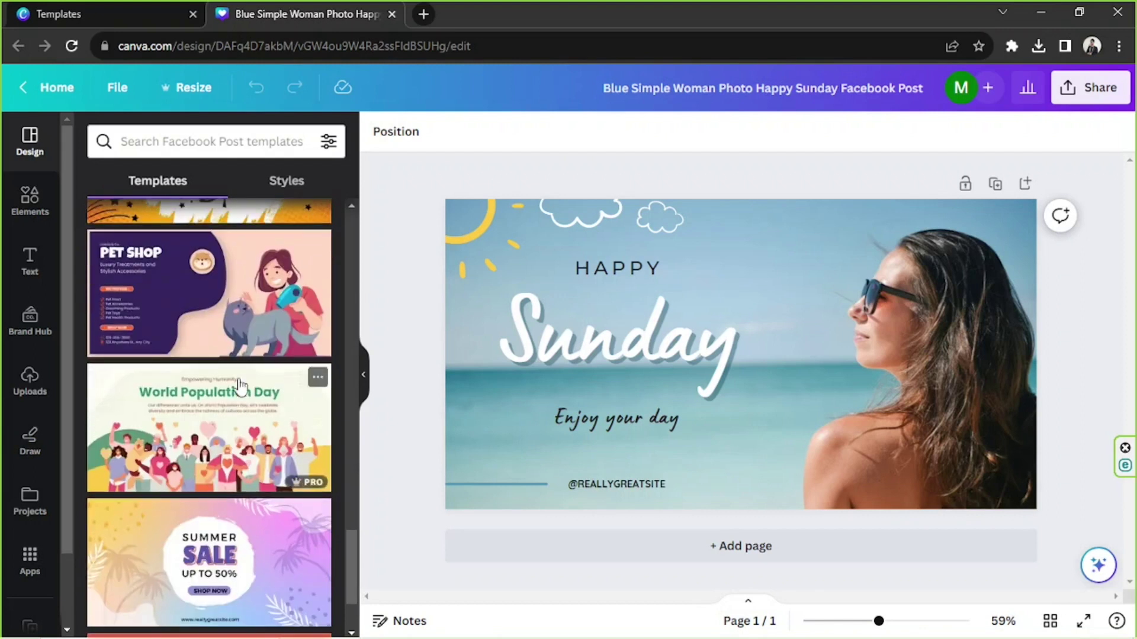
{"action": "scroll", "coordinate": [241, 373], "scroll_direction": "down", "scroll_amount": 2}
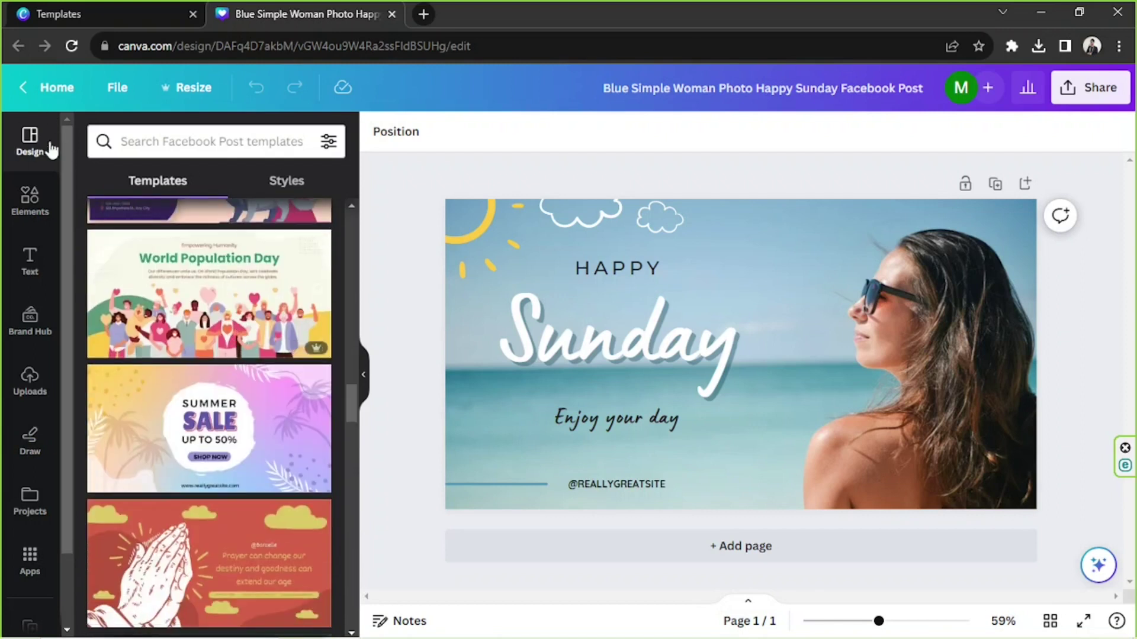
{"action": "scroll", "coordinate": [279, 331], "scroll_direction": "down", "scroll_amount": 3}
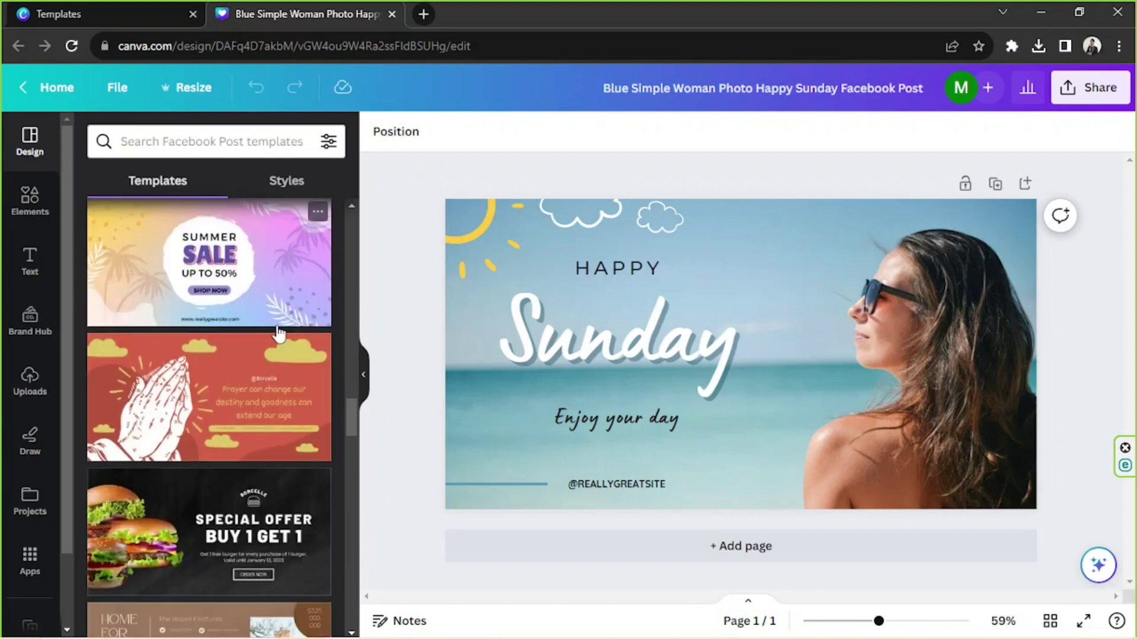
{"action": "scroll", "coordinate": [278, 332], "scroll_direction": "down", "scroll_amount": 4}
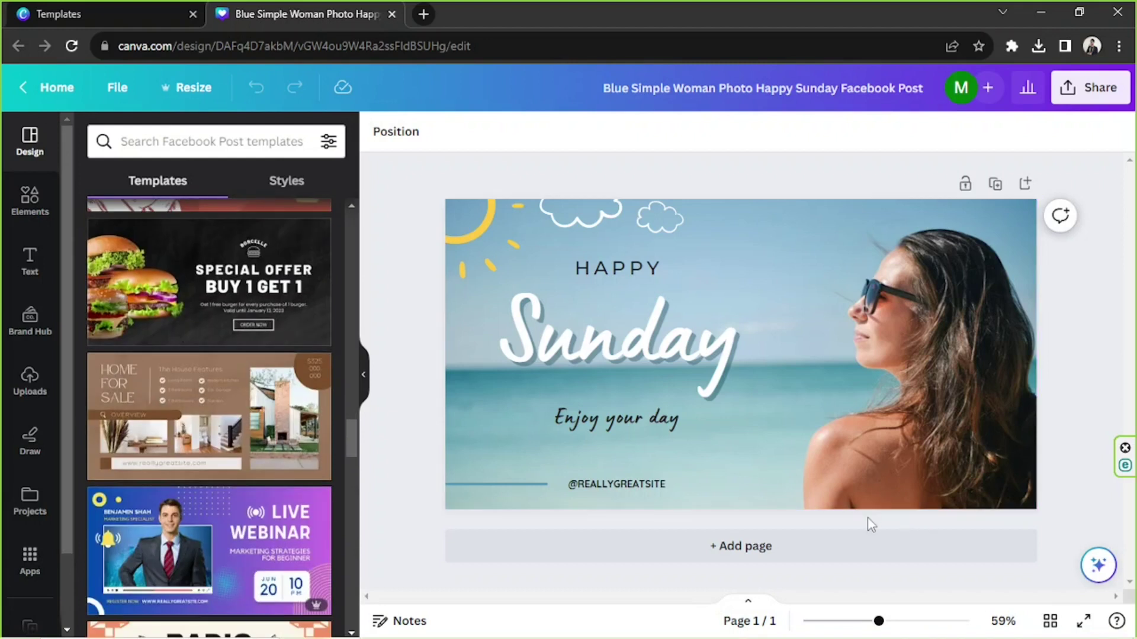
Collapse the side panel to give the Happy Sunday design more room.
{"action": "left_click", "coordinate": [761, 325]}
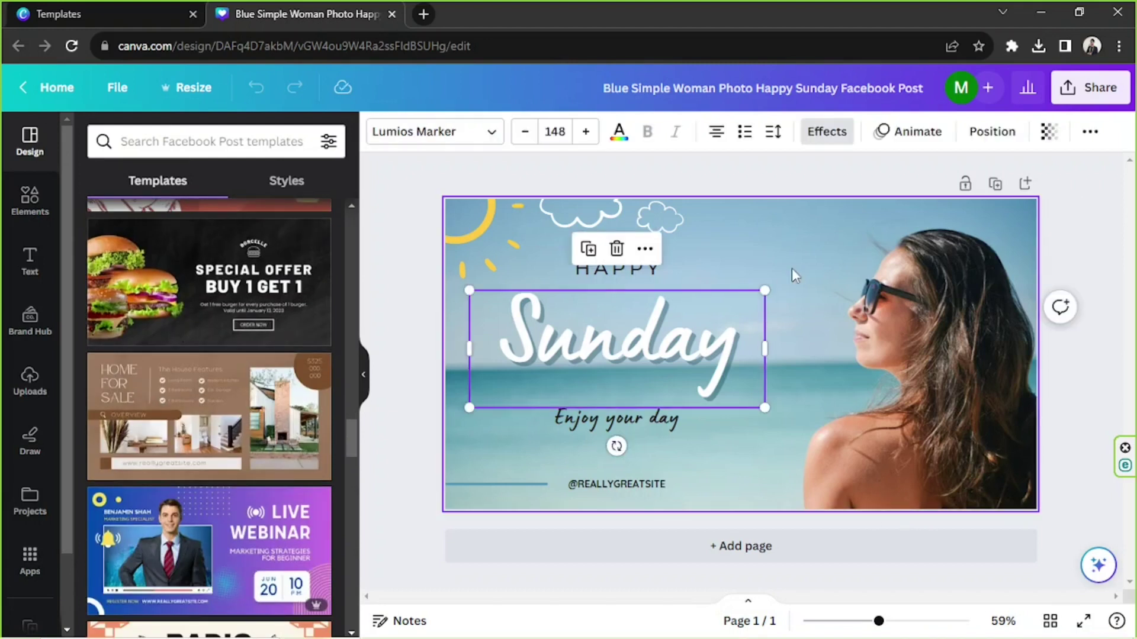
{"action": "left_click", "coordinate": [794, 244]}
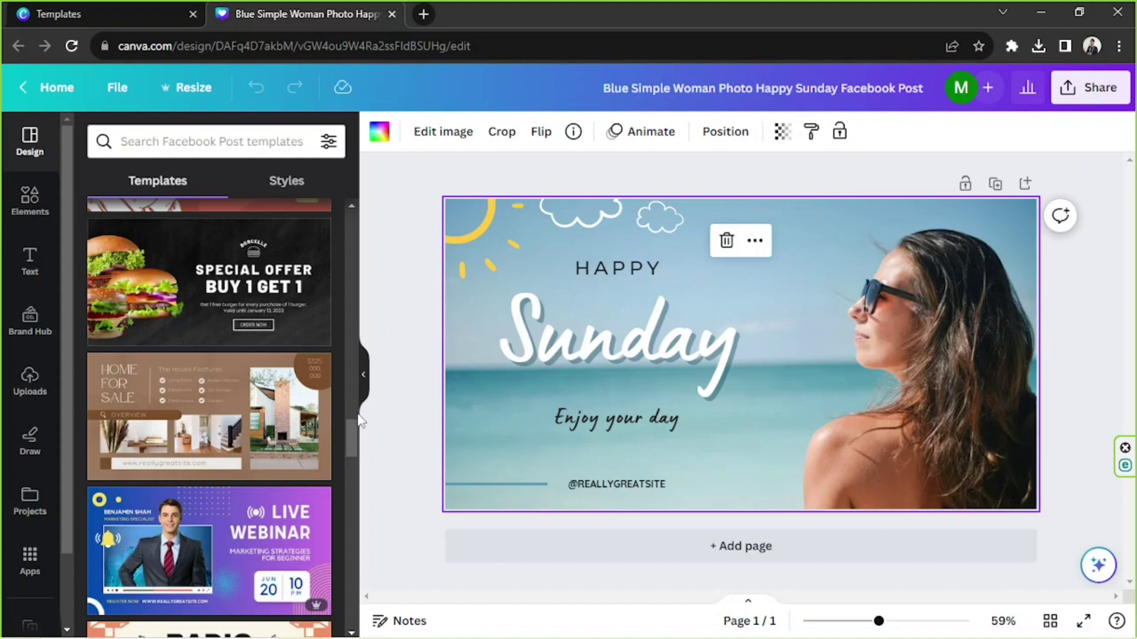
{"action": "left_click", "coordinate": [367, 391]}
{"action": "key", "text": "Tab"}
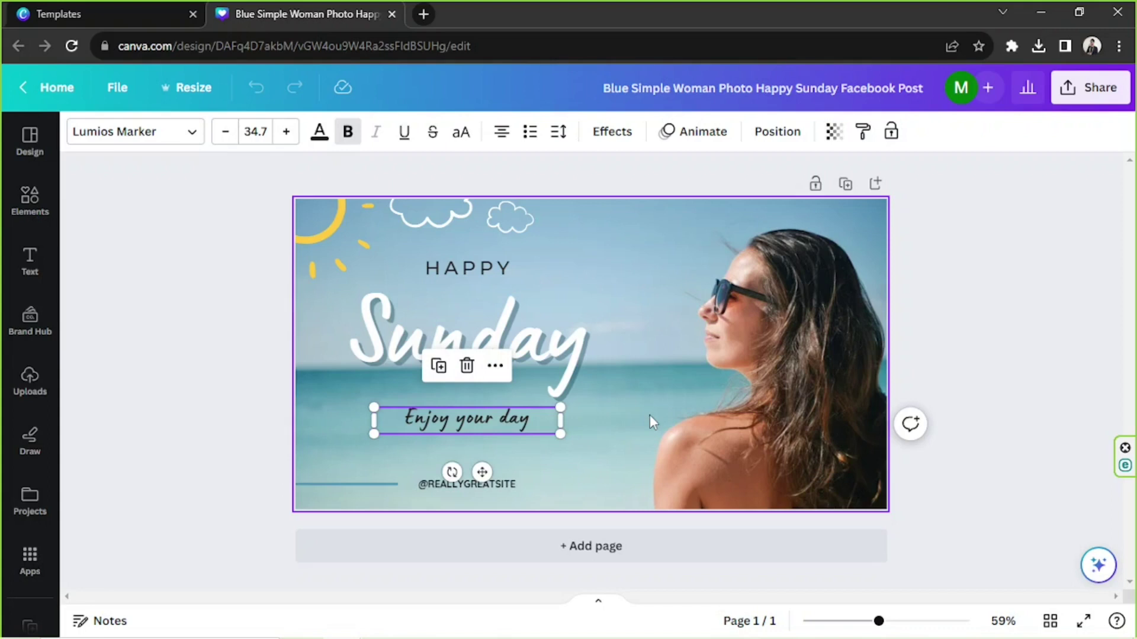
Put the 'Enjoy your day' tagline into text-editing mode.
{"action": "left_click", "coordinate": [662, 400]}
{"action": "left_click", "coordinate": [467, 425]}
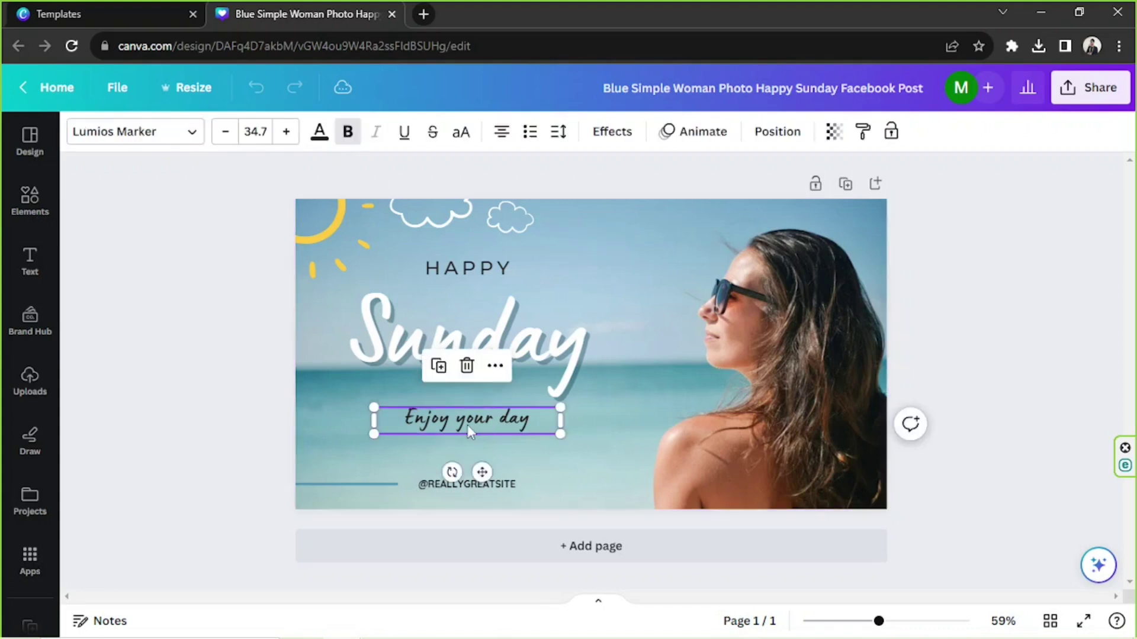
{"action": "left_click", "coordinate": [467, 425]}
{"action": "left_click", "coordinate": [642, 396]}
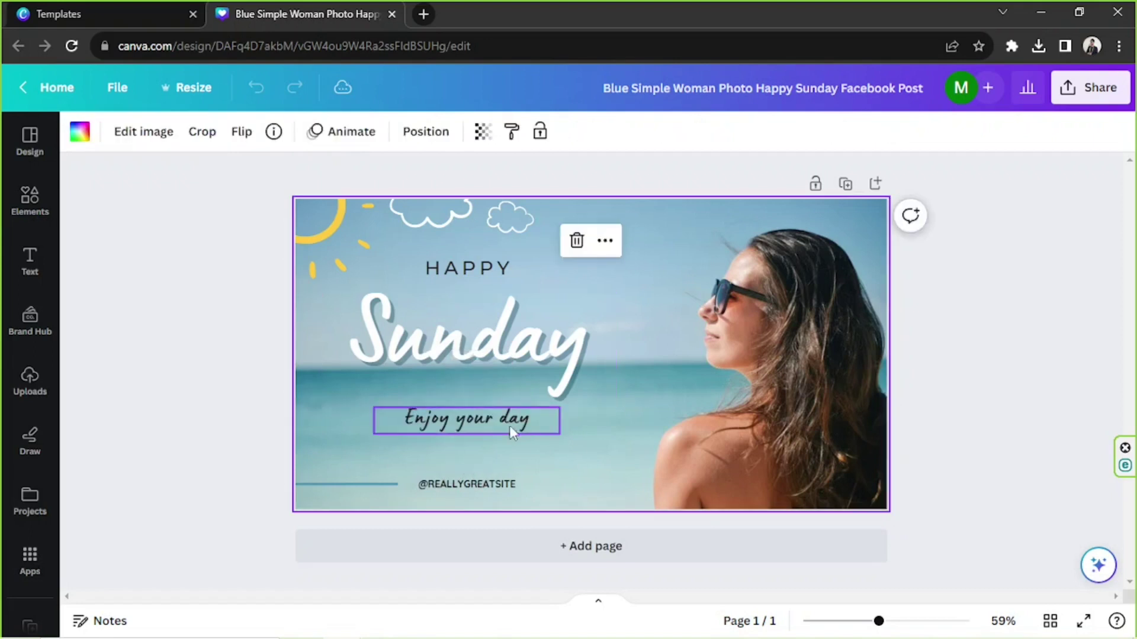
{"action": "left_click", "coordinate": [505, 428]}
{"action": "left_click", "coordinate": [505, 427]}
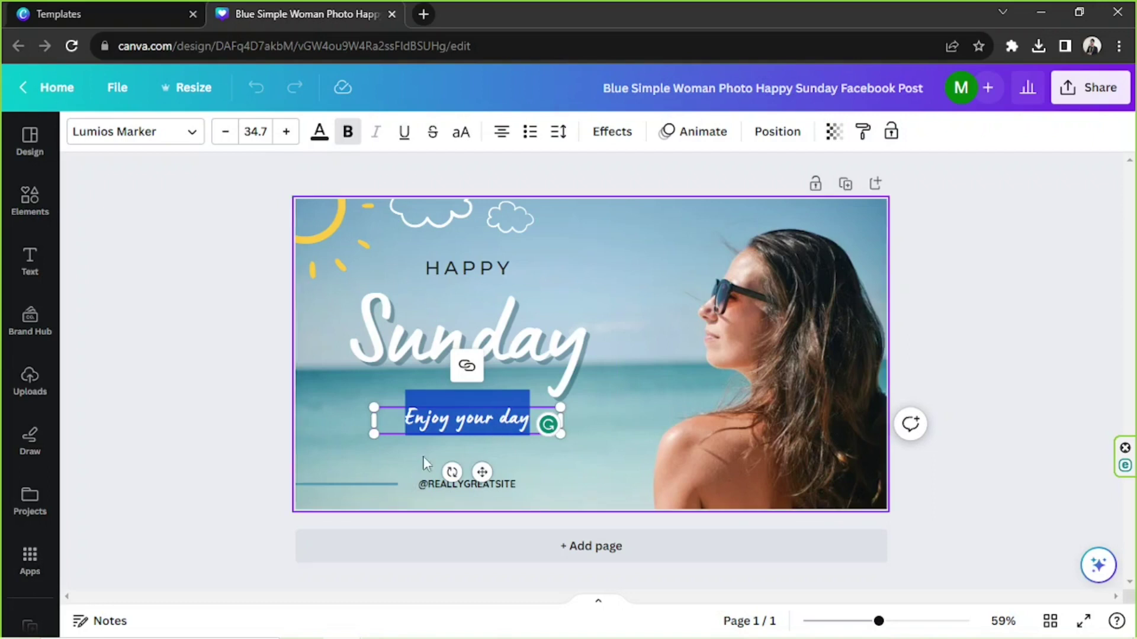
Replace the tagline with the Instagram address ending '/abc123', nudged right and down.
{"action": "double_click", "coordinate": [471, 414]}
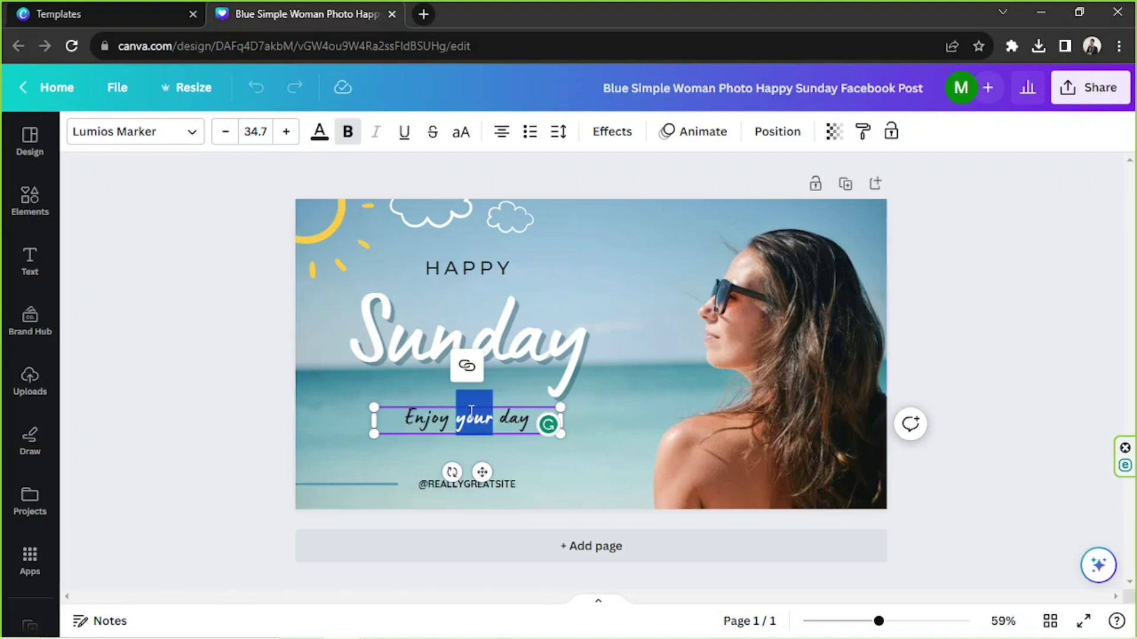
{"action": "key", "text": "ctrl+a"}
{"action": "key", "text": "BackSpace"}
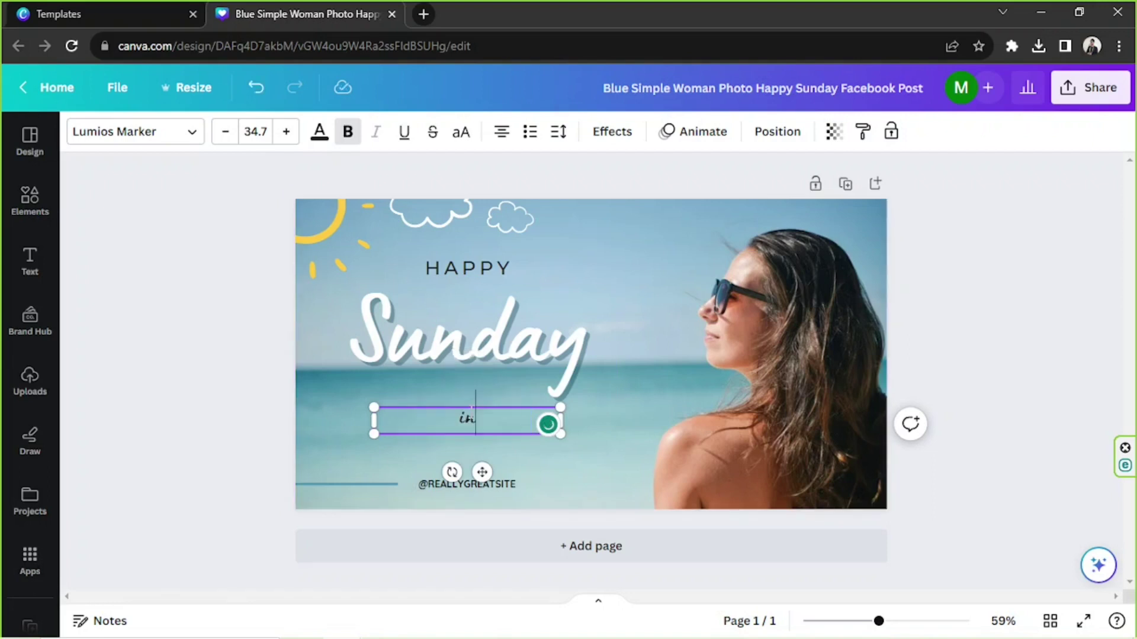
{"action": "type", "text": "instagram.com"}
{"action": "type", "text": "/a"}
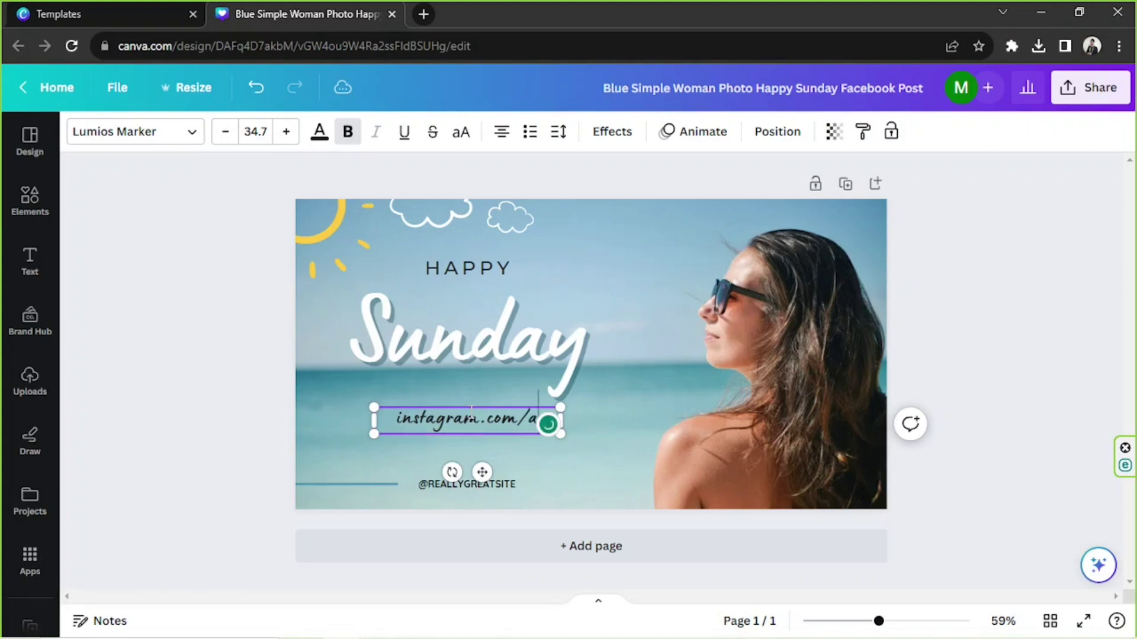
{"action": "type", "text": "bc123"}
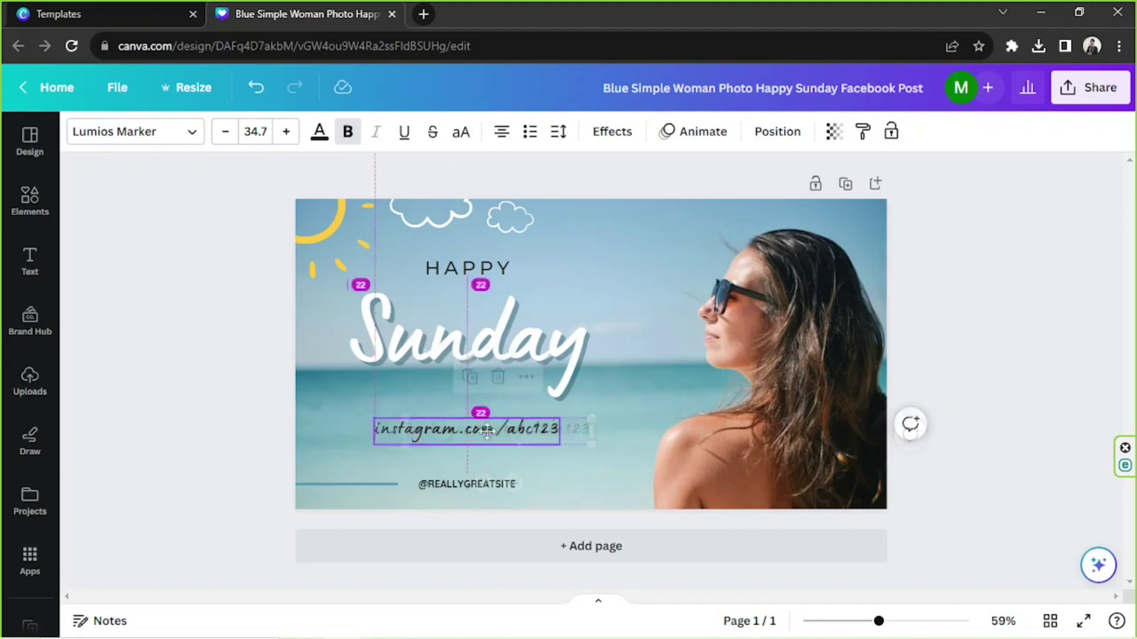
{"action": "left_click_drag", "start_coordinate": [488, 424], "coordinate": [520, 437]}
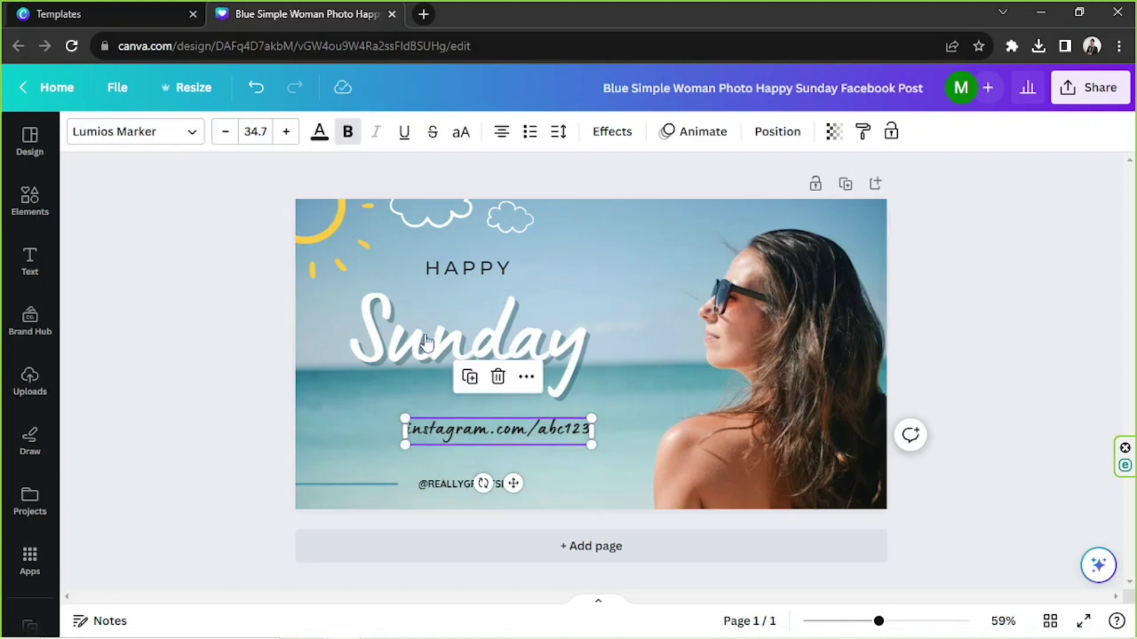
Add the first 'instagram icon' Graphics result from Elements to the post.
{"action": "left_click", "coordinate": [29, 200]}
{"action": "left_click", "coordinate": [212, 145]}
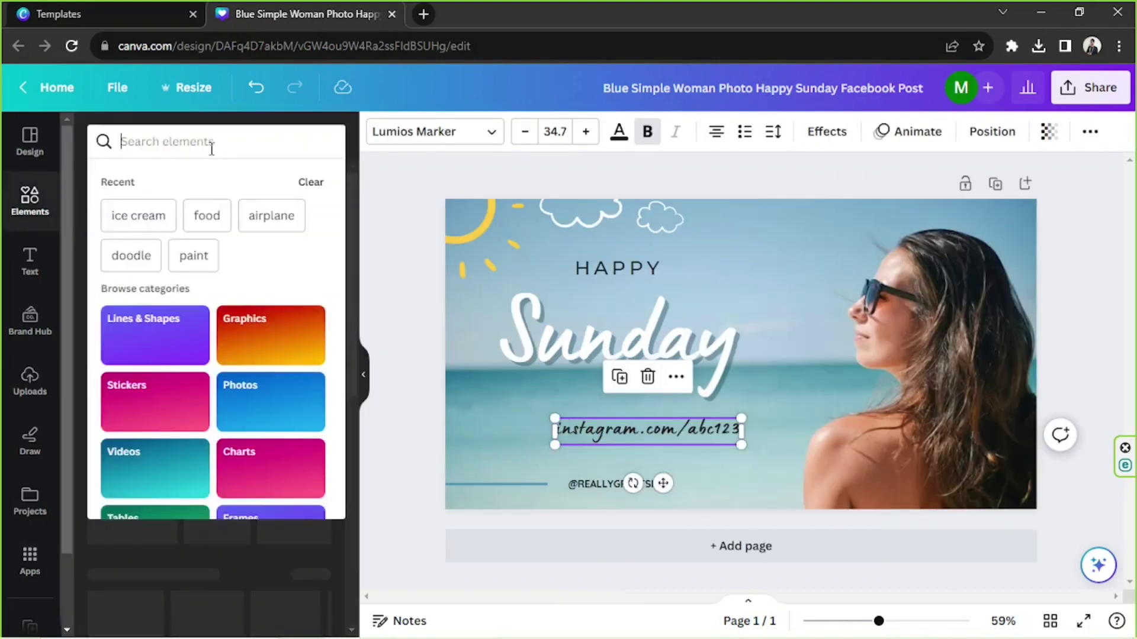
{"action": "type", "text": "instagram icon"}
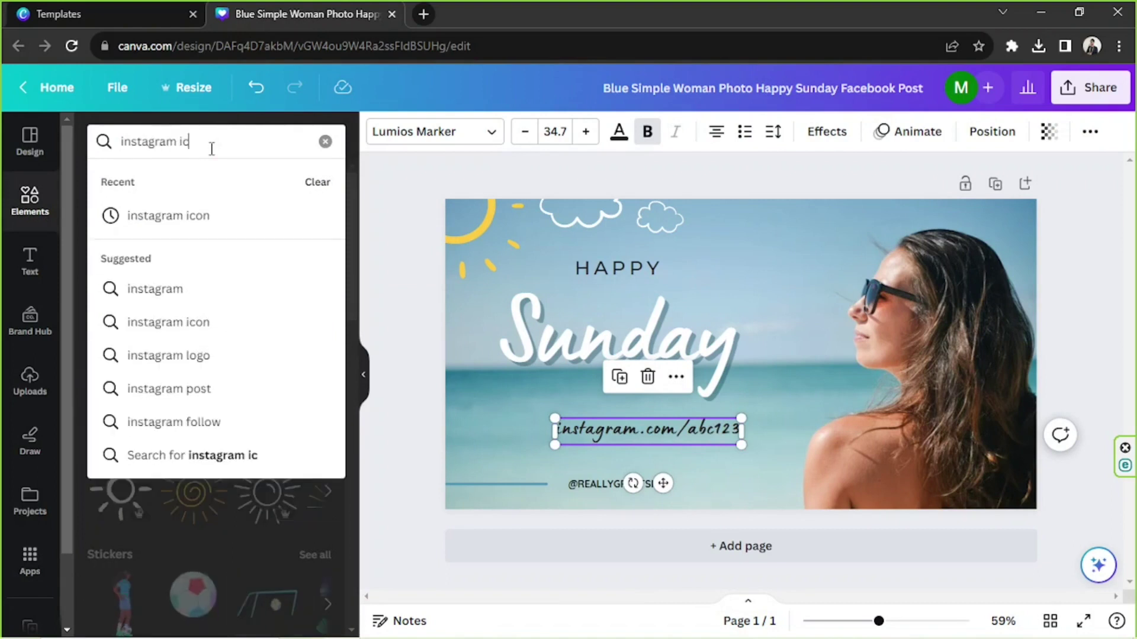
{"action": "key", "text": "Return"}
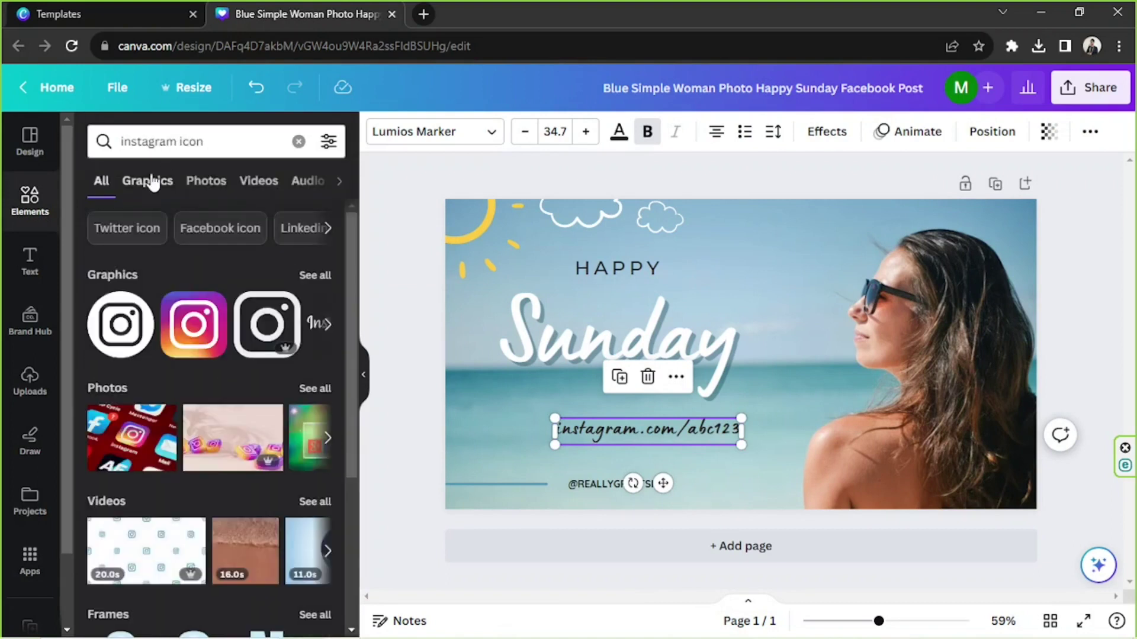
{"action": "left_click", "coordinate": [148, 180]}
{"action": "left_click", "coordinate": [125, 302]}
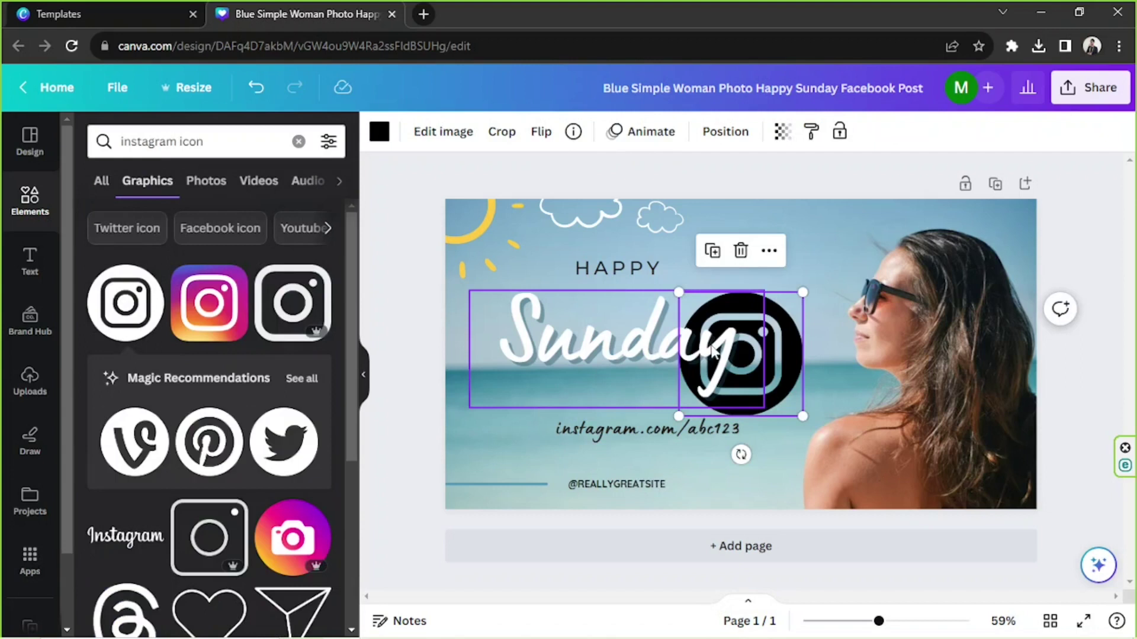
Shrink the Instagram icon and place it just left of the URL text.
{"action": "left_click_drag", "start_coordinate": [777, 356], "coordinate": [544, 402]}
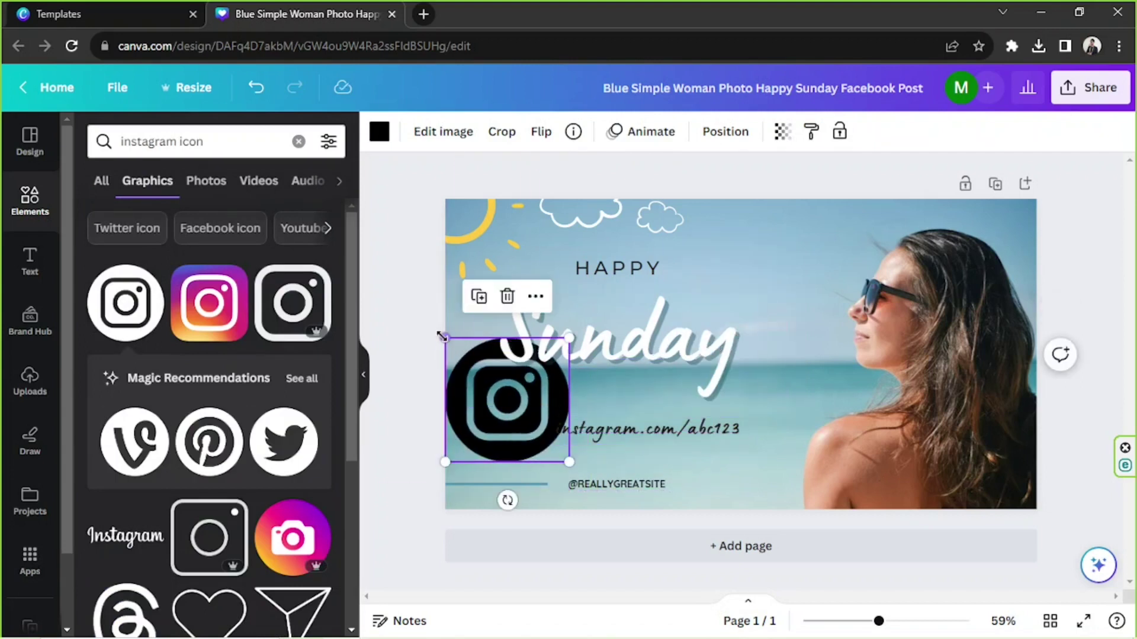
{"action": "left_click_drag", "start_coordinate": [445, 337], "coordinate": [544, 431]}
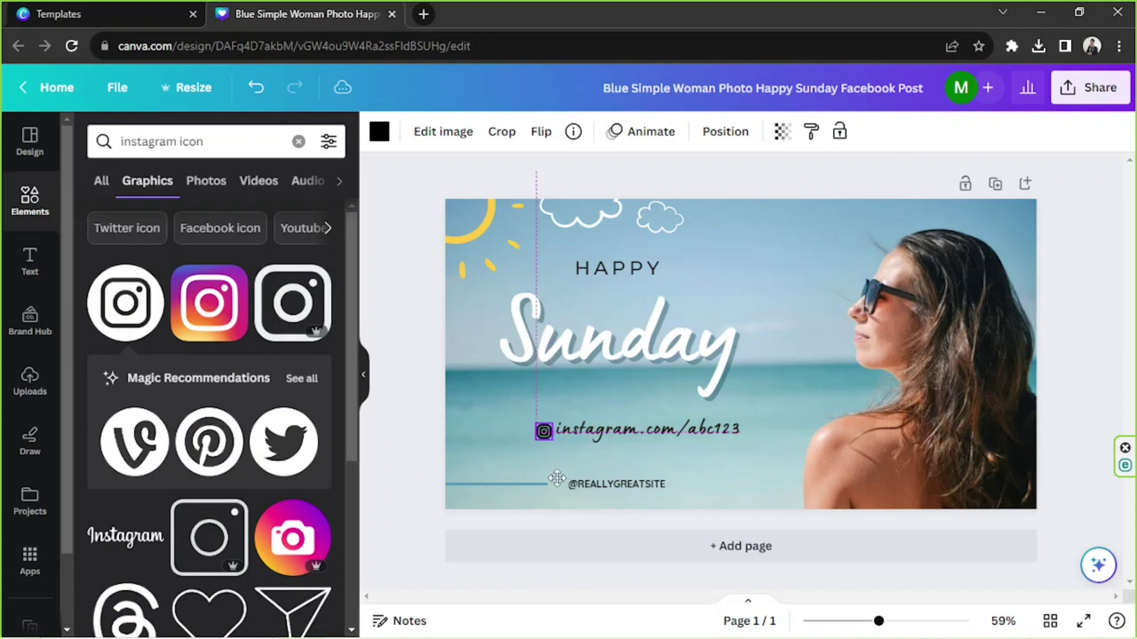
{"action": "scroll", "coordinate": [545, 462], "scroll_direction": "up", "scroll_amount": 3, "text": "ctrl"}
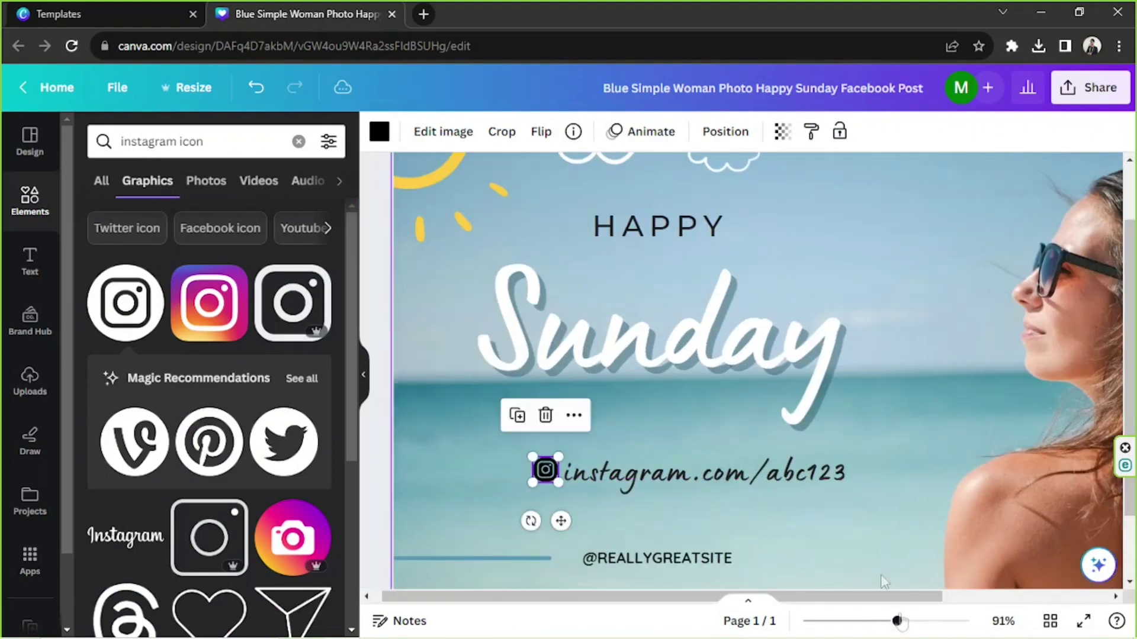
{"action": "left_click_drag", "start_coordinate": [897, 621], "coordinate": [948, 621]}
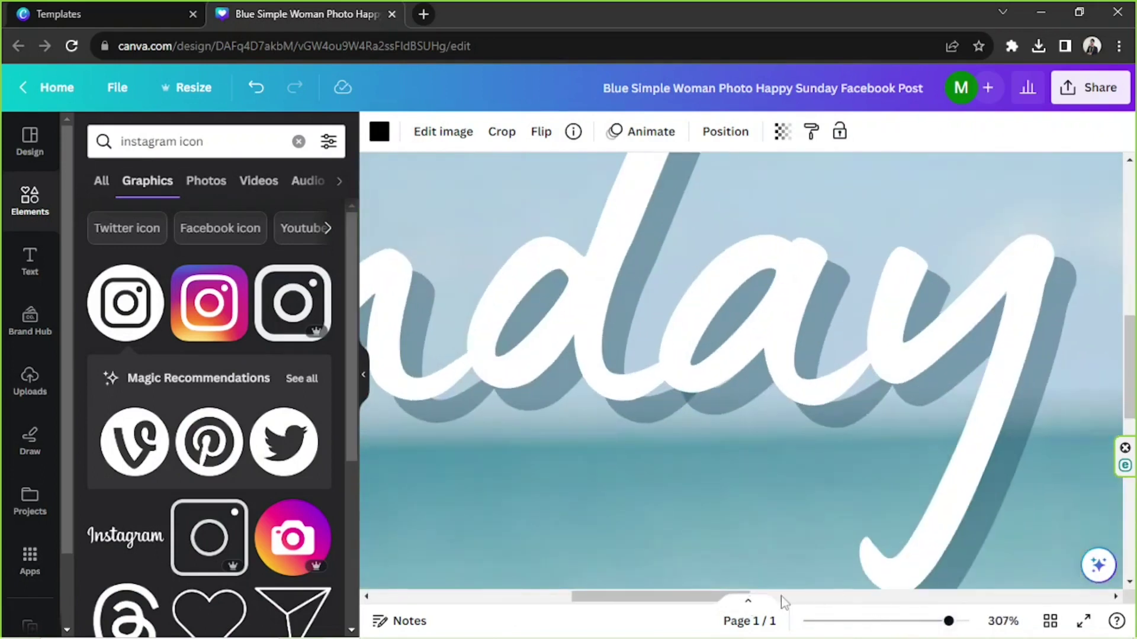
{"action": "left_click_drag", "start_coordinate": [689, 598], "coordinate": [520, 515]}
{"action": "scroll", "coordinate": [690, 405], "scroll_direction": "down", "scroll_amount": 5}
{"action": "scroll", "coordinate": [690, 406], "scroll_direction": "up", "scroll_amount": 4}
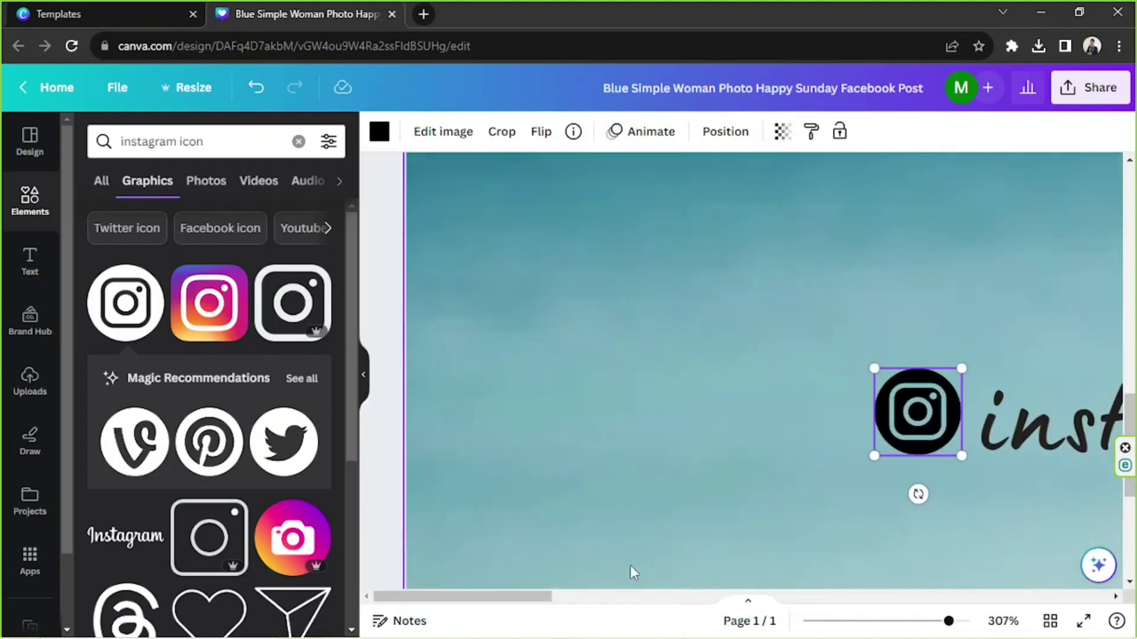
{"action": "left_click_drag", "start_coordinate": [539, 597], "coordinate": [648, 597]}
{"action": "left_click_drag", "start_coordinate": [459, 408], "coordinate": [443, 418]}
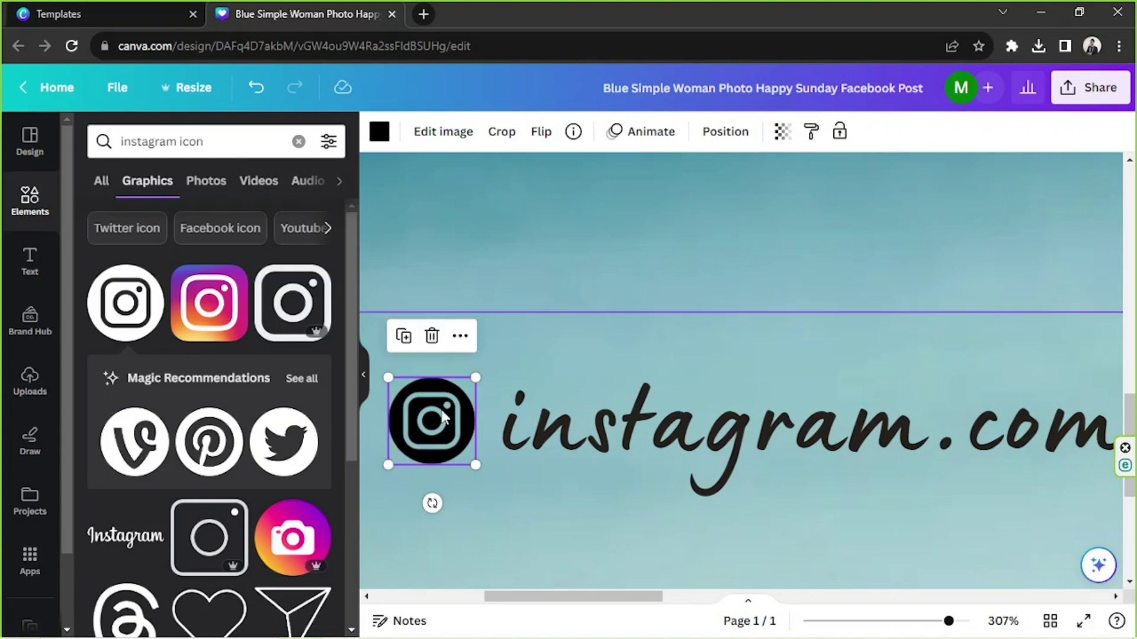
Align the icon vertically with the URL line and zoom back out to the whole design.
{"action": "left_click", "coordinate": [379, 131]}
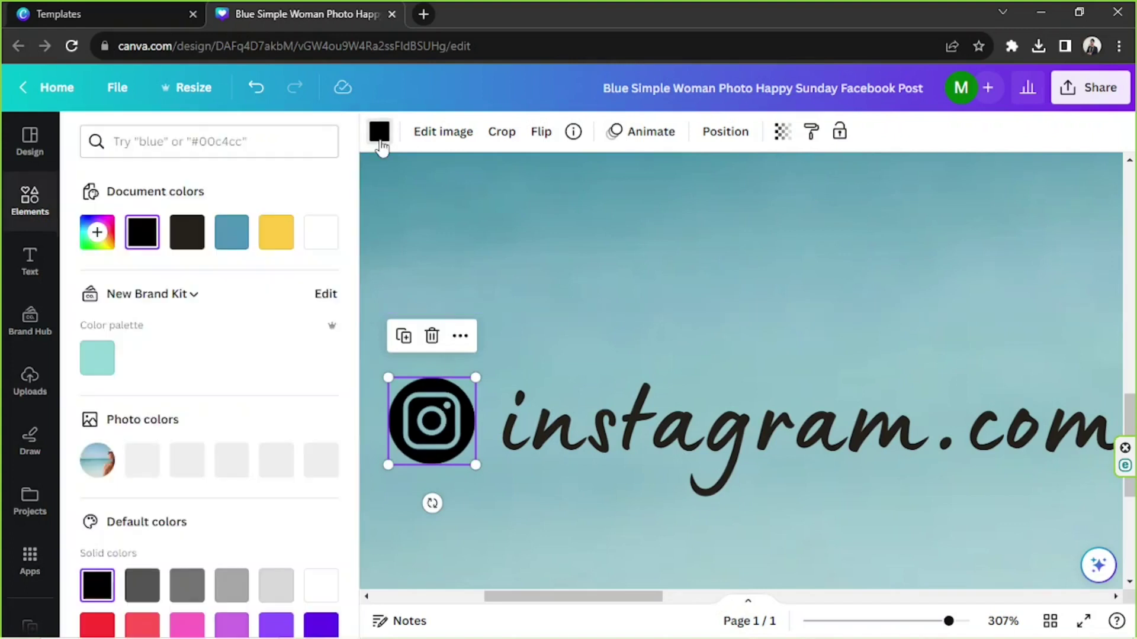
{"action": "left_click", "coordinate": [582, 439]}
{"action": "left_click_drag", "start_coordinate": [434, 422], "coordinate": [433, 414]}
{"action": "left_click", "coordinate": [875, 622]}
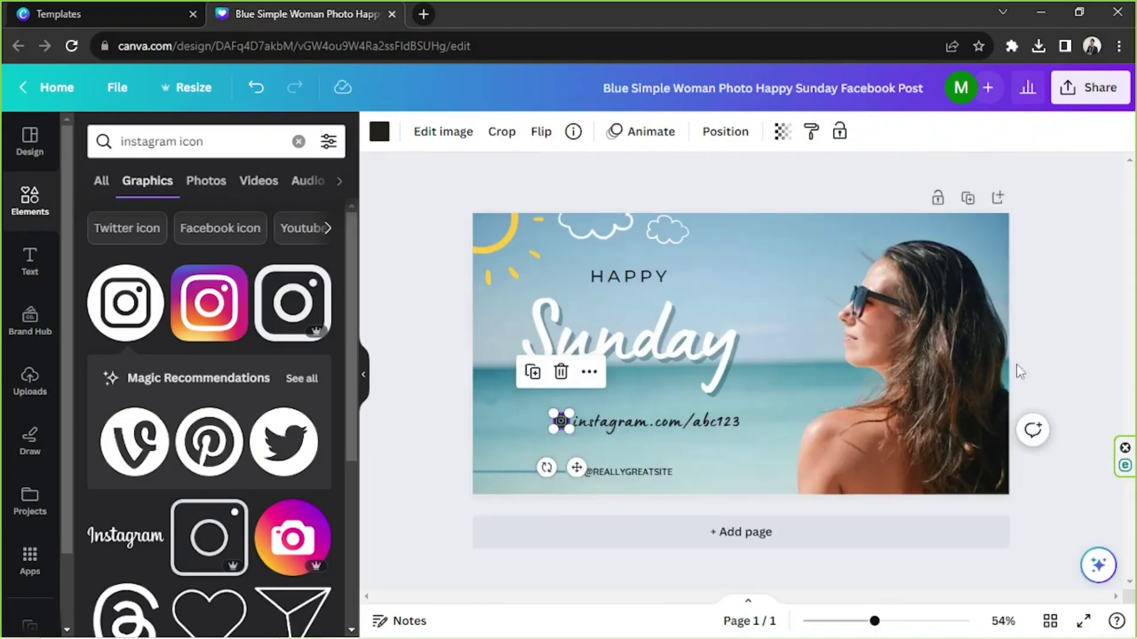
{"action": "left_click", "coordinate": [1027, 327]}
Bring up the PNG 1,200 × 630 px download settings from the Share panel.
{"action": "left_click_drag", "start_coordinate": [434, 217], "coordinate": [1087, 533]}
{"action": "left_click", "coordinate": [1075, 384]}
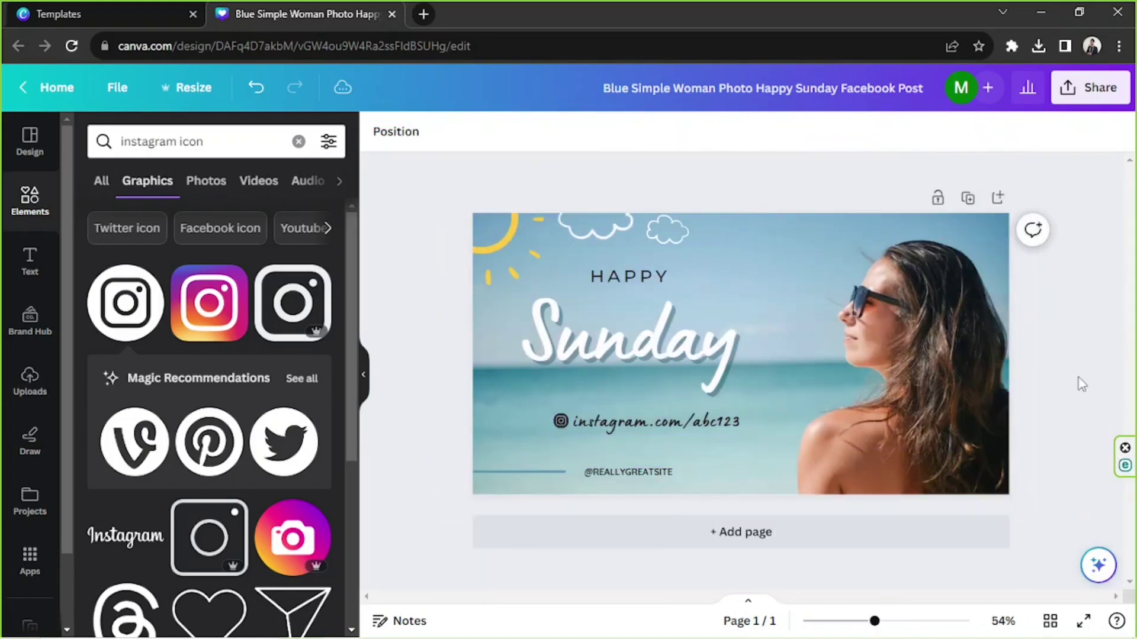
{"action": "left_click", "coordinate": [1106, 95]}
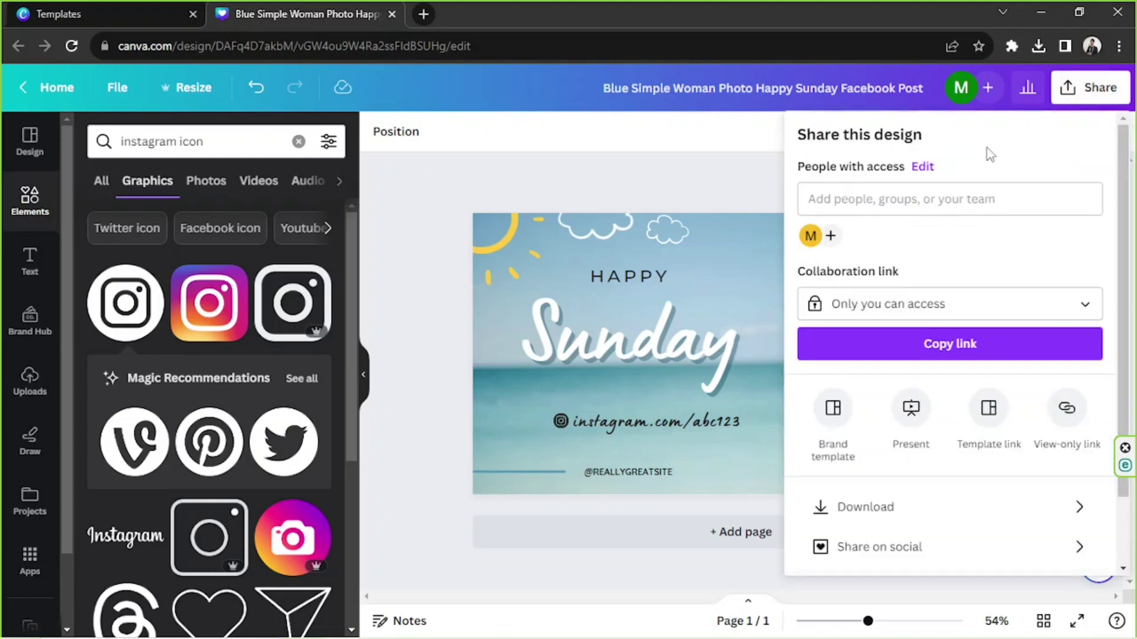
{"action": "left_click", "coordinate": [882, 524]}
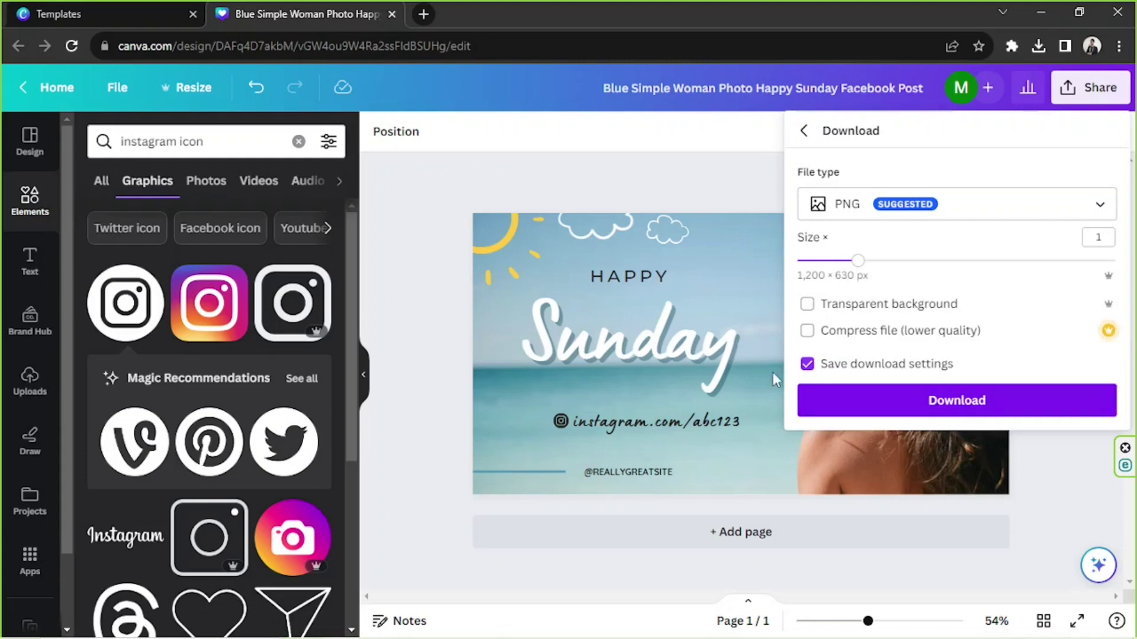
Add an instagram.com link to the instagram.com/abc123 text line.
{"action": "left_click", "coordinate": [826, 318]}
{"action": "left_click", "coordinate": [826, 318]}
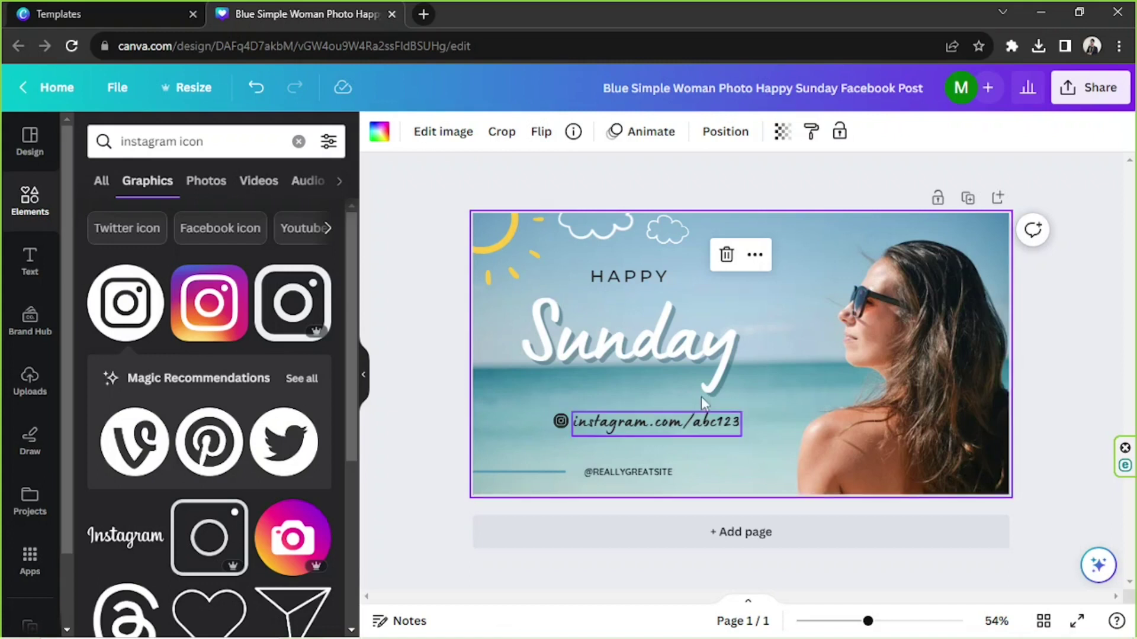
{"action": "left_click", "coordinate": [687, 417]}
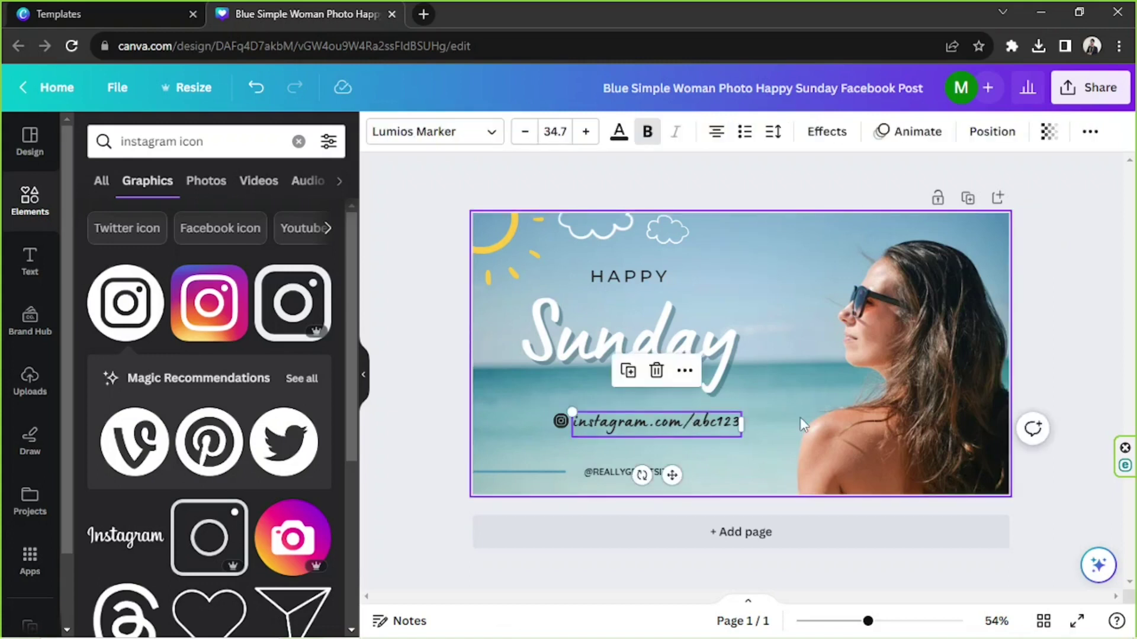
{"action": "left_click", "coordinate": [683, 373]}
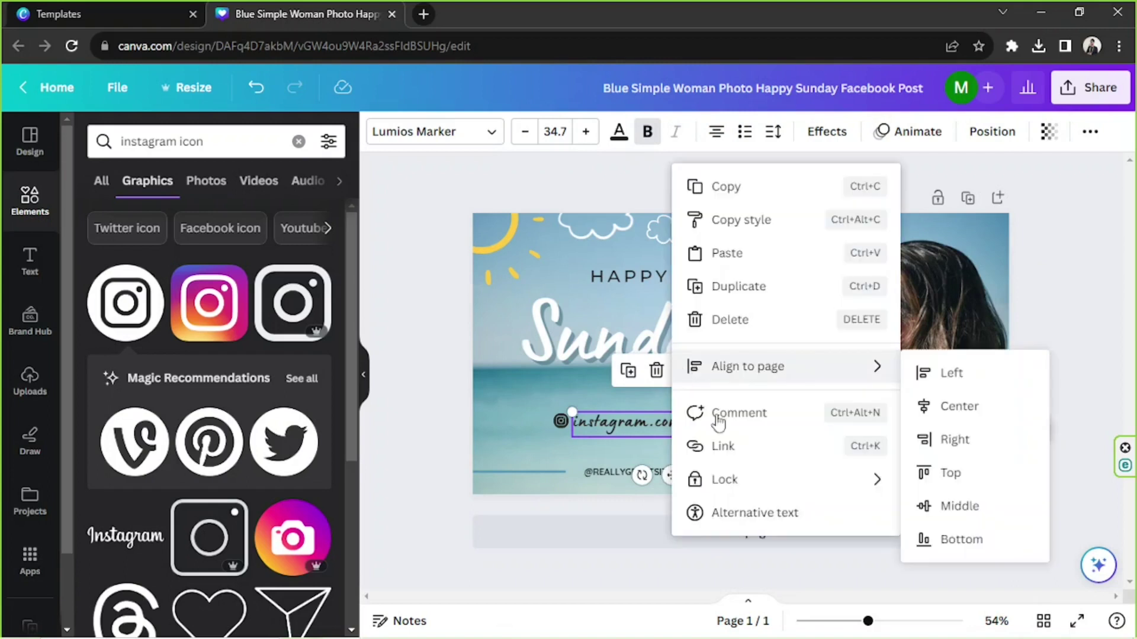
{"action": "left_click", "coordinate": [862, 456]}
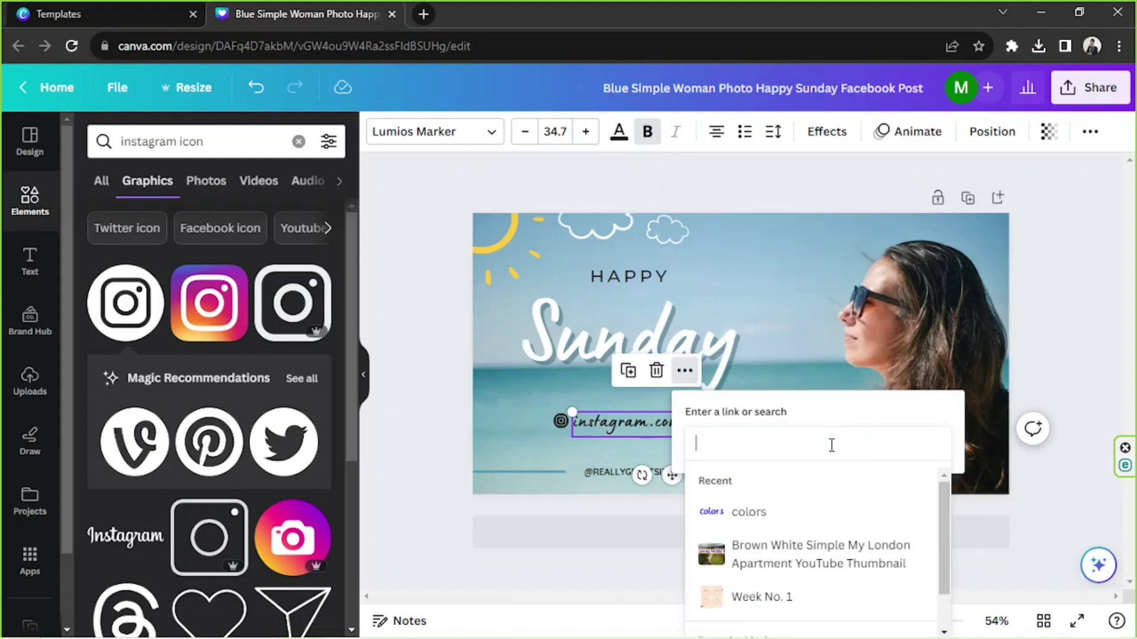
{"action": "type", "text": "instagram.com"}
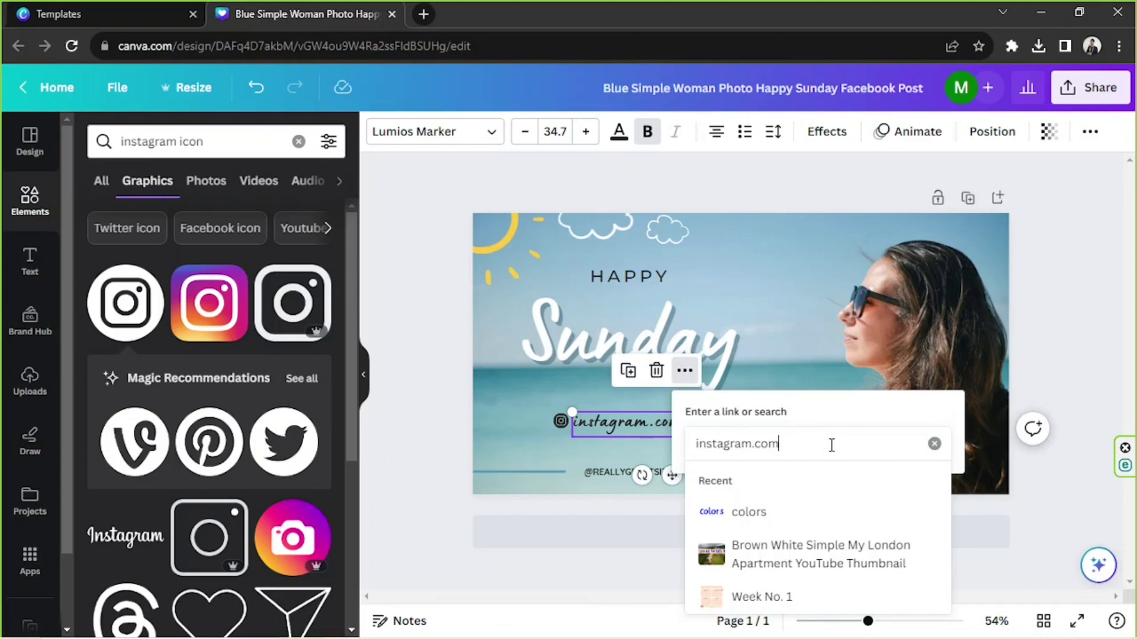
{"action": "key", "text": "Return"}
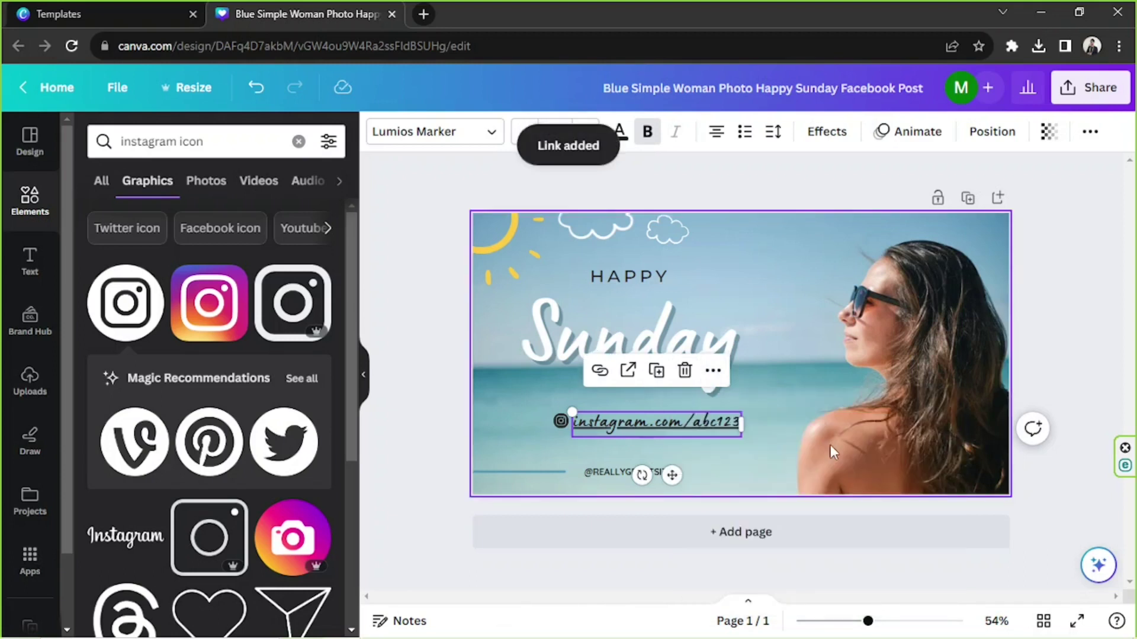
{"action": "left_click", "coordinate": [787, 384]}
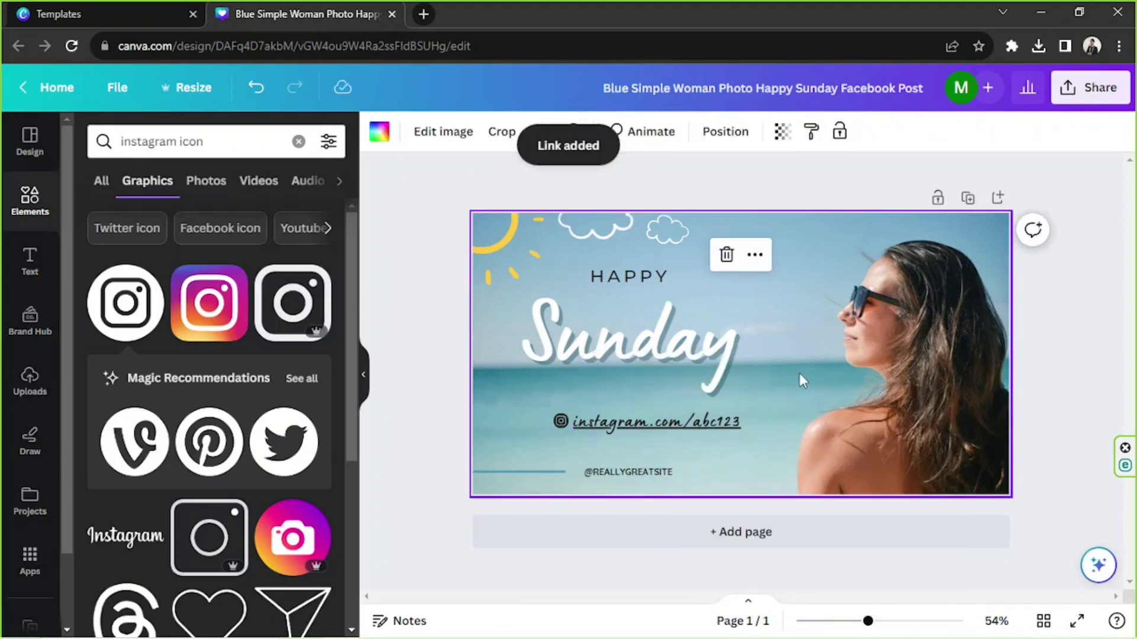
Copy a view-only link to the design from the Share panel.
{"action": "left_click", "coordinate": [1079, 102]}
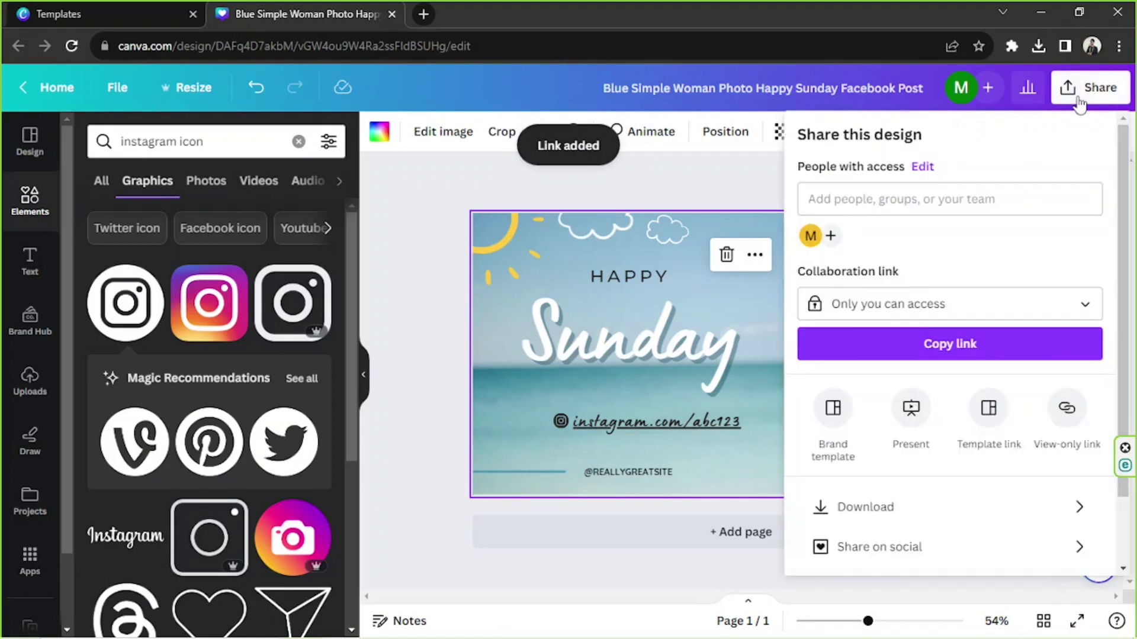
{"action": "left_click", "coordinate": [1072, 414]}
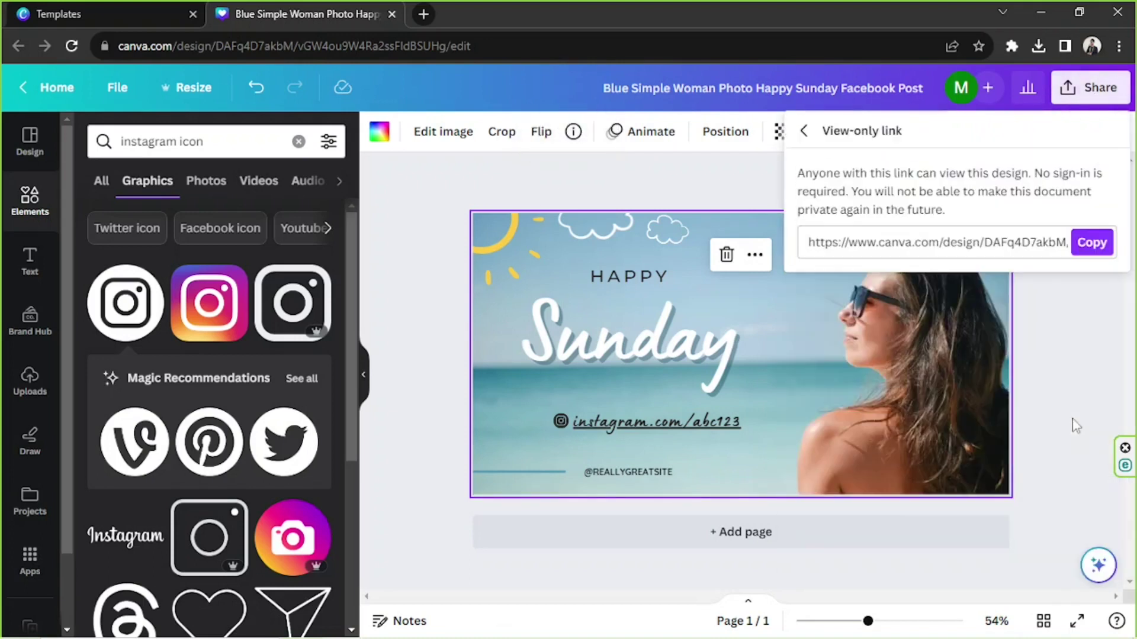
{"action": "left_click", "coordinate": [1088, 242]}
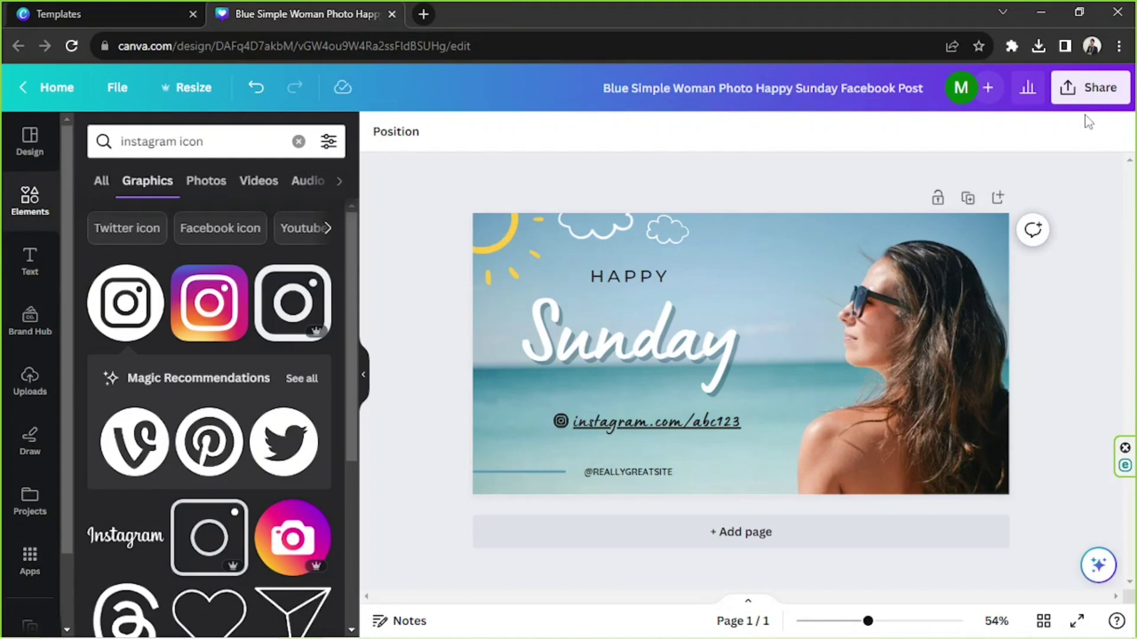
Download the post with the file type set to PDF Standard.
{"action": "left_click", "coordinate": [1091, 90]}
{"action": "left_click", "coordinate": [929, 505]}
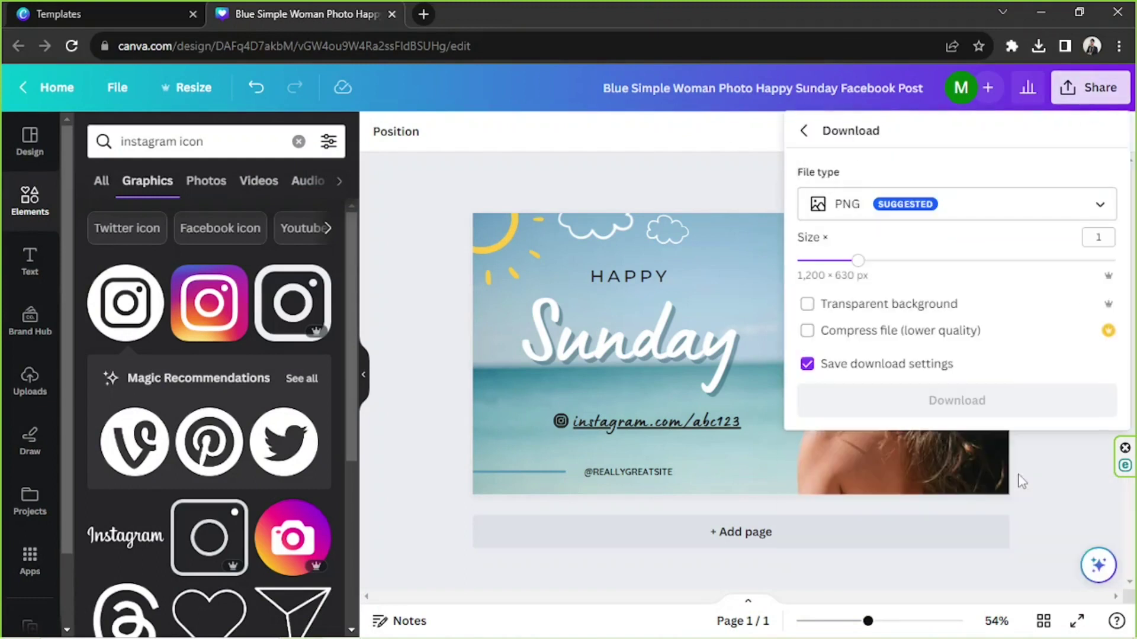
{"action": "left_click", "coordinate": [969, 211]}
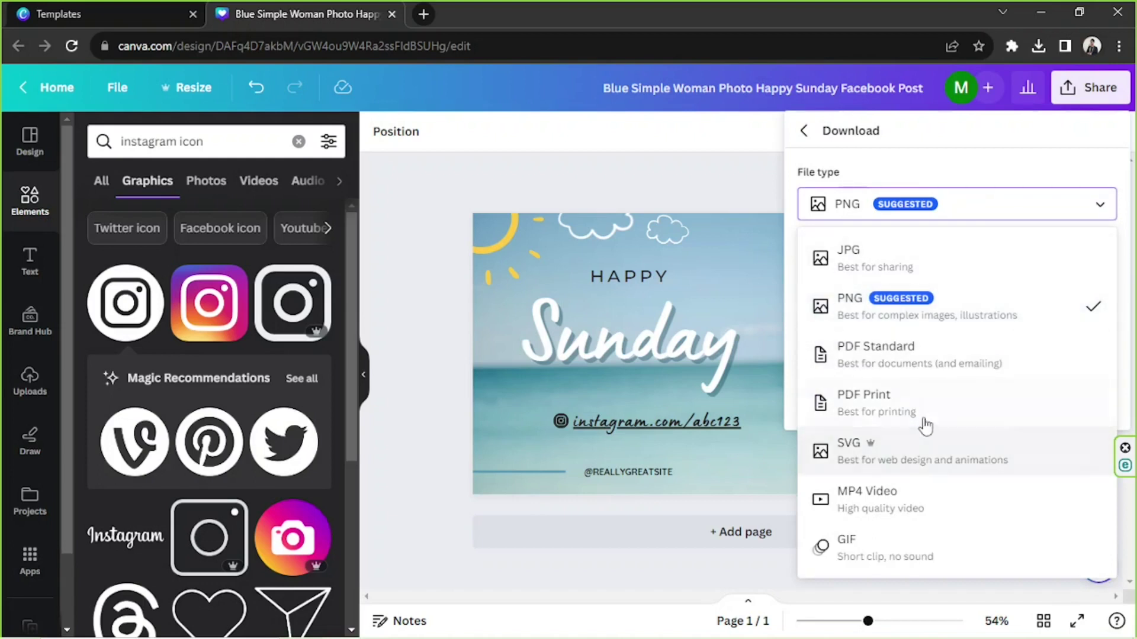
{"action": "left_click", "coordinate": [921, 373]}
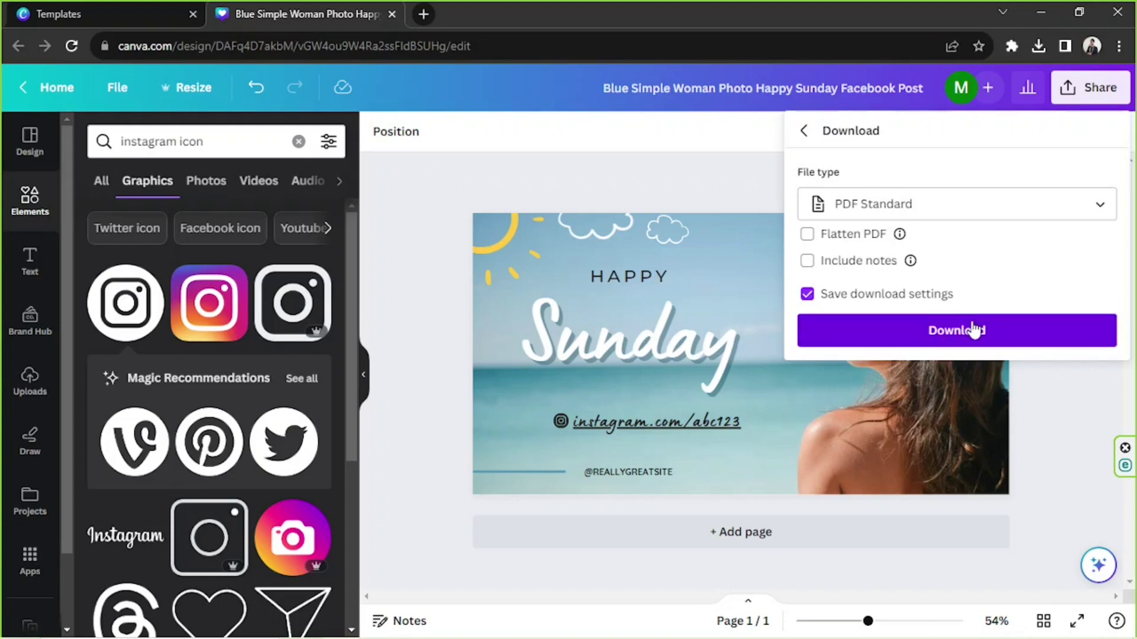
{"action": "left_click", "coordinate": [1054, 406]}
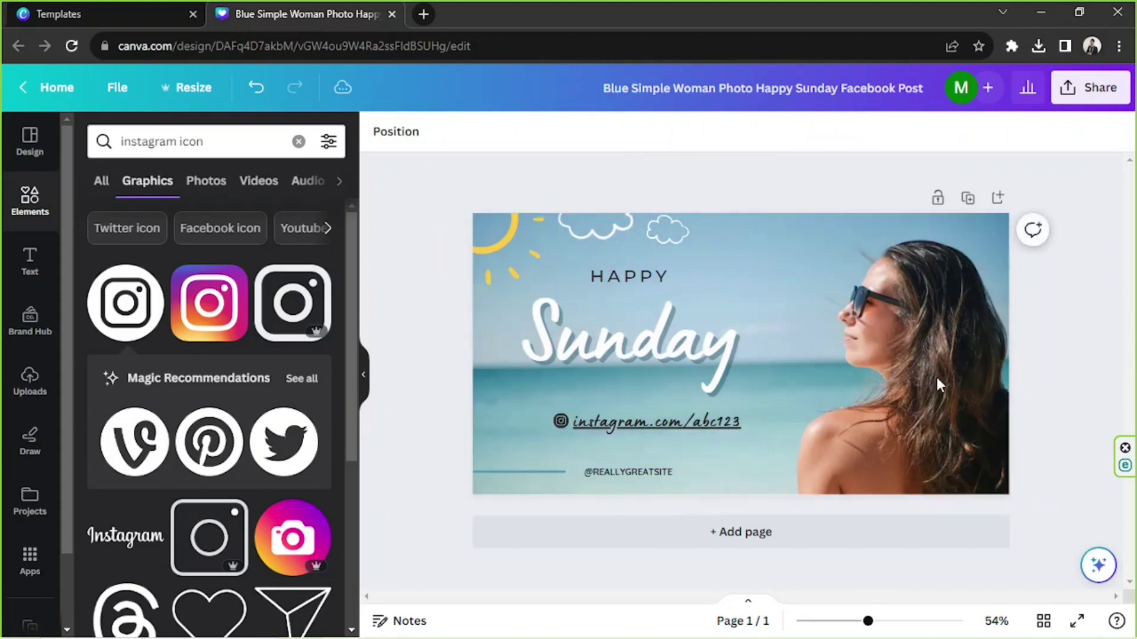
{"action": "left_click", "coordinate": [930, 378]}
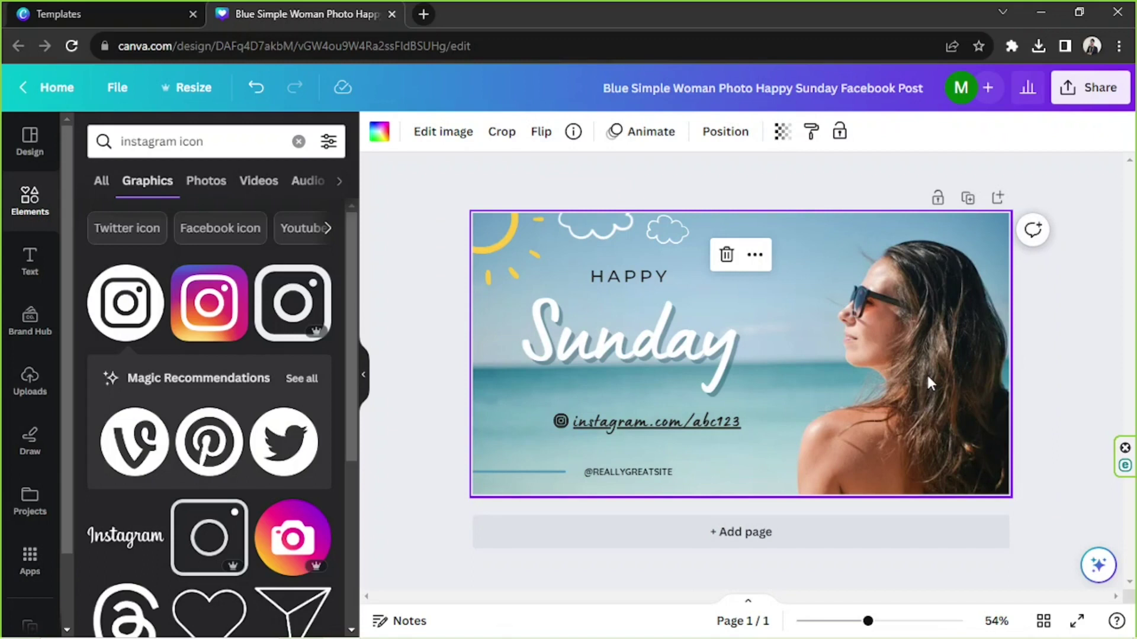
{"action": "key", "text": "Delete"}
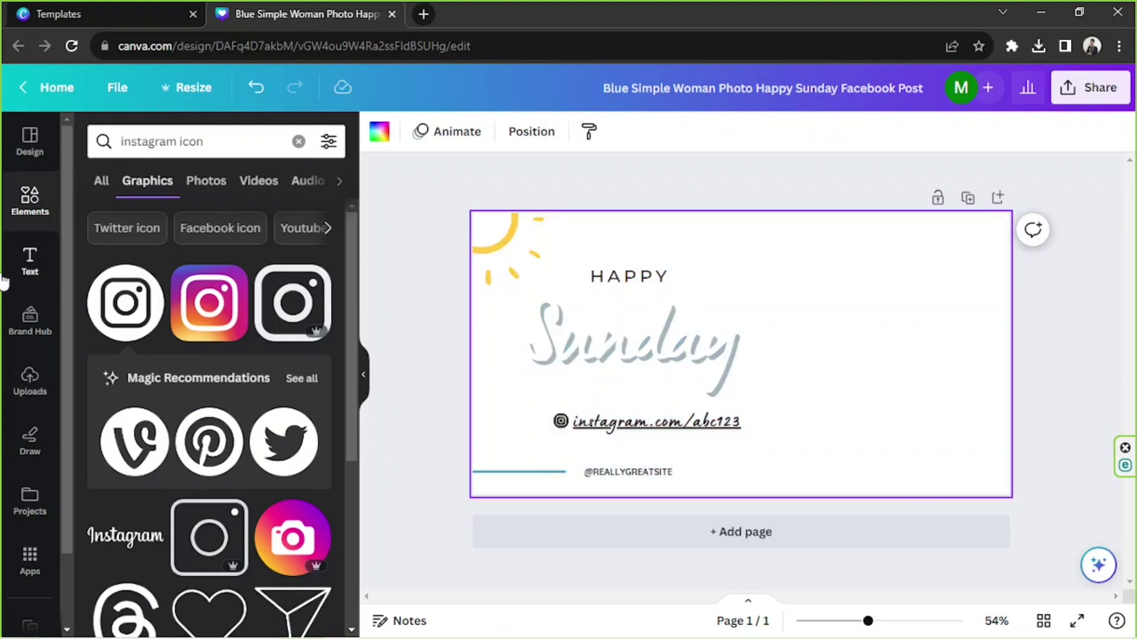
{"action": "left_click", "coordinate": [27, 384]}
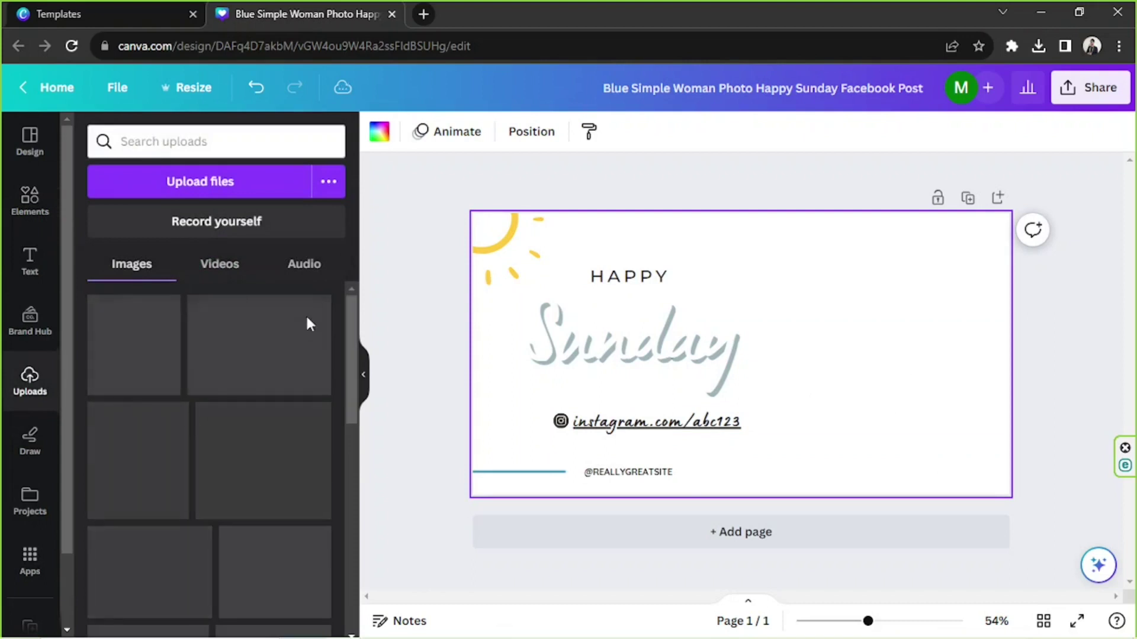
{"action": "scroll", "coordinate": [296, 320], "scroll_direction": "down", "scroll_amount": 6}
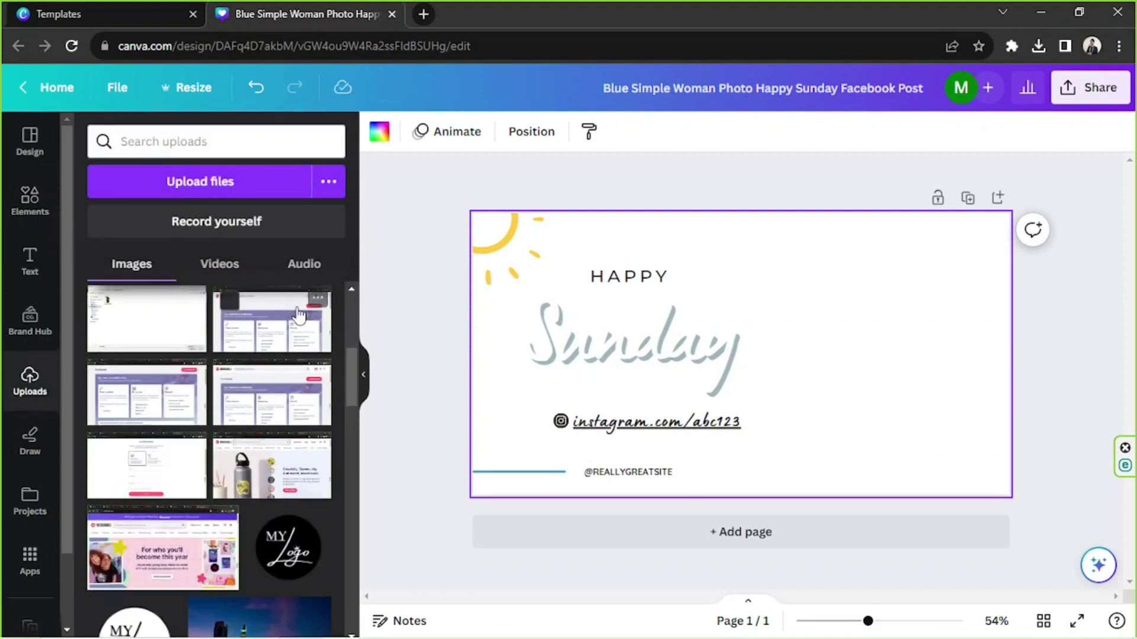
{"action": "scroll", "coordinate": [298, 316], "scroll_direction": "down", "scroll_amount": 3}
{"action": "scroll", "coordinate": [298, 314], "scroll_direction": "down", "scroll_amount": 5}
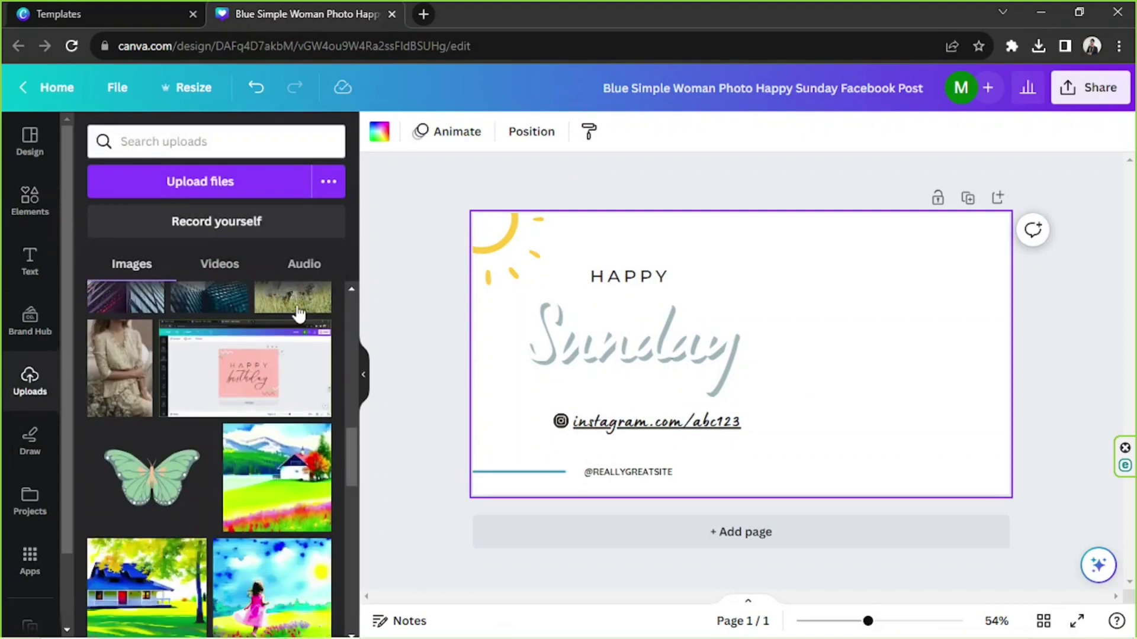
{"action": "scroll", "coordinate": [298, 314], "scroll_direction": "up", "scroll_amount": 4}
{"action": "scroll", "coordinate": [299, 314], "scroll_direction": "down", "scroll_amount": 7}
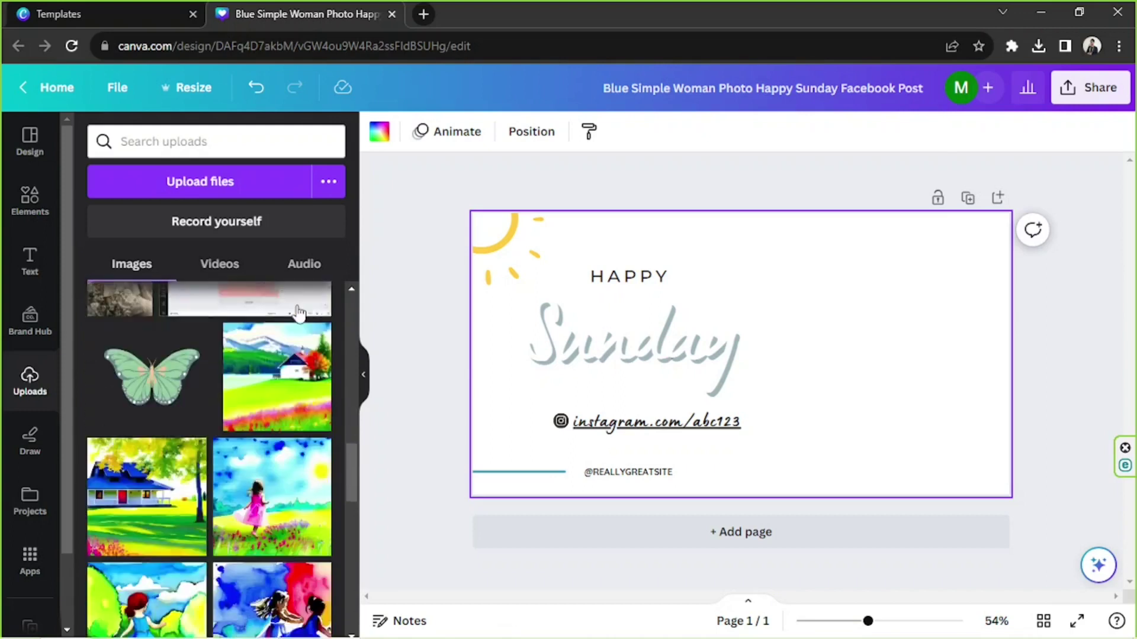
{"action": "scroll", "coordinate": [296, 310], "scroll_direction": "up", "scroll_amount": 2}
{"action": "scroll", "coordinate": [295, 310], "scroll_direction": "down", "scroll_amount": 10}
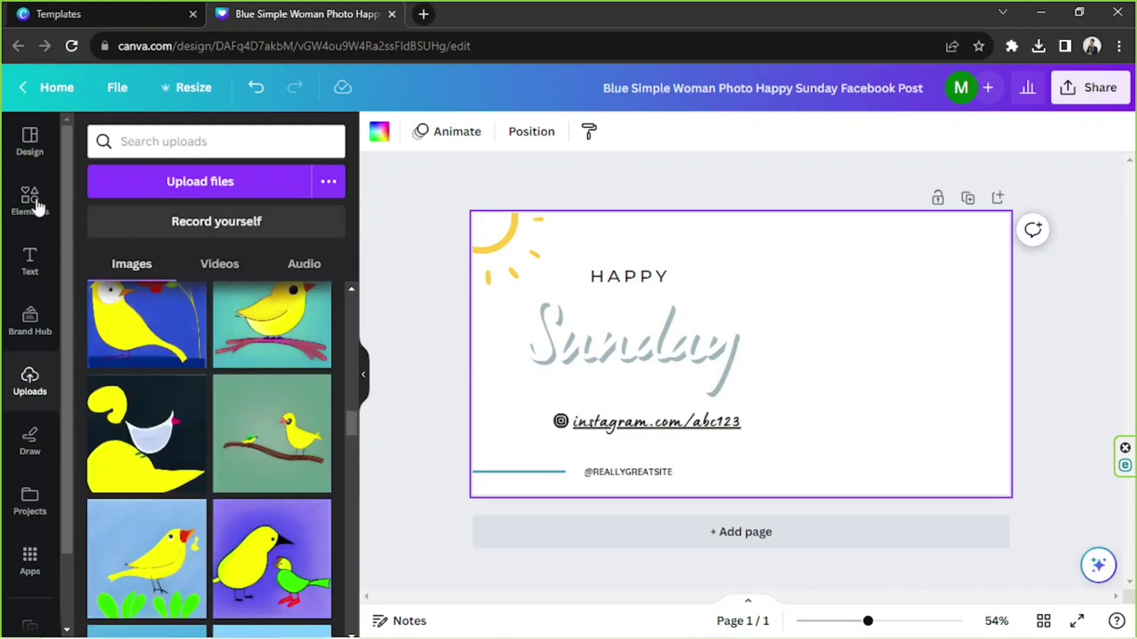
{"action": "left_click", "coordinate": [22, 201]}
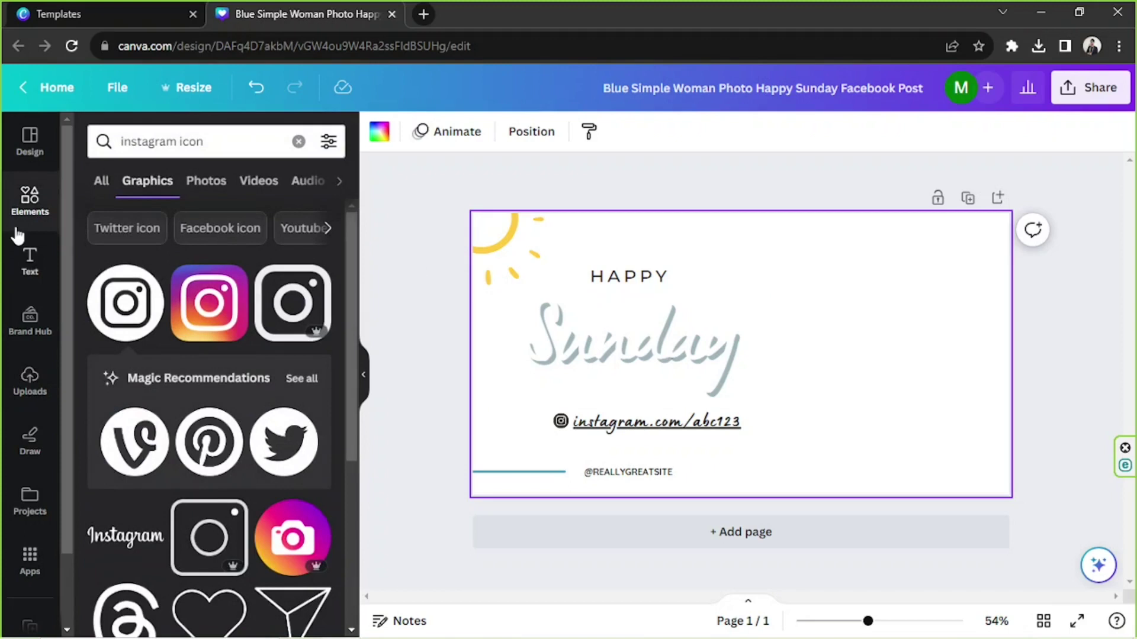
Search Elements for 'adventure' and browse its Graphics and Photos results.
{"action": "left_click", "coordinate": [298, 142]}
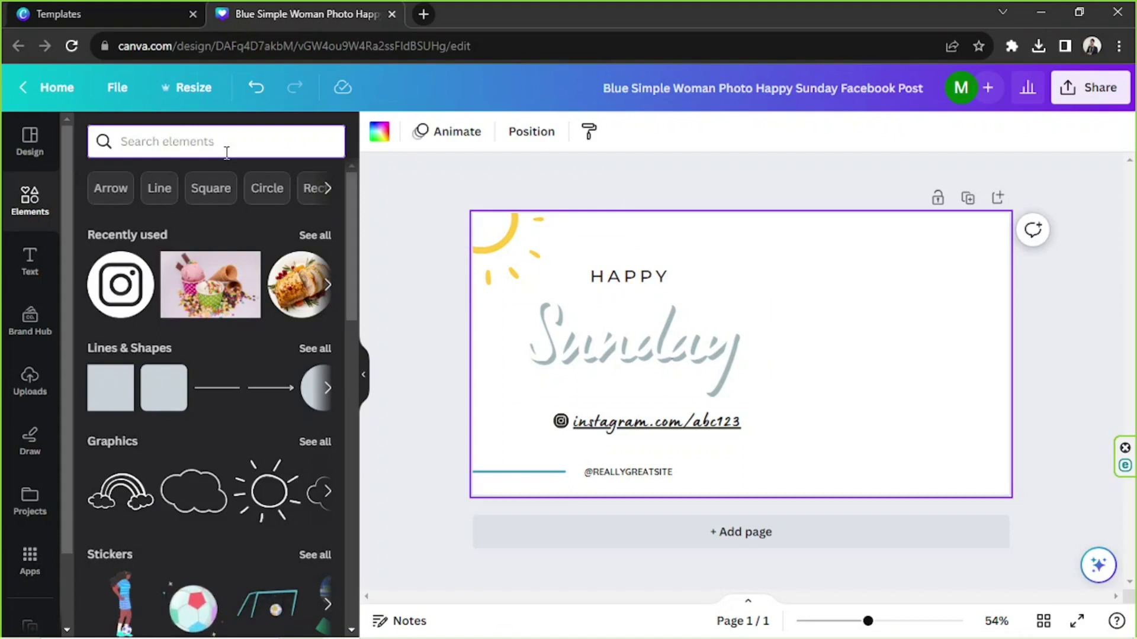
{"action": "type", "text": "adventure"}
{"action": "key", "text": "Return"}
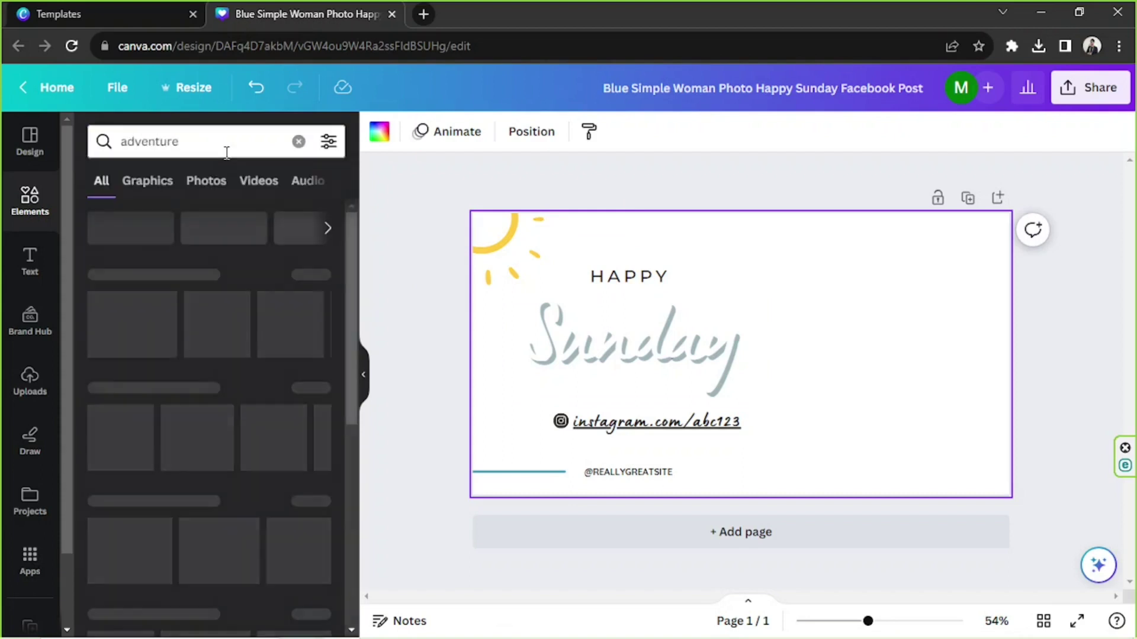
{"action": "left_click", "coordinate": [177, 184]}
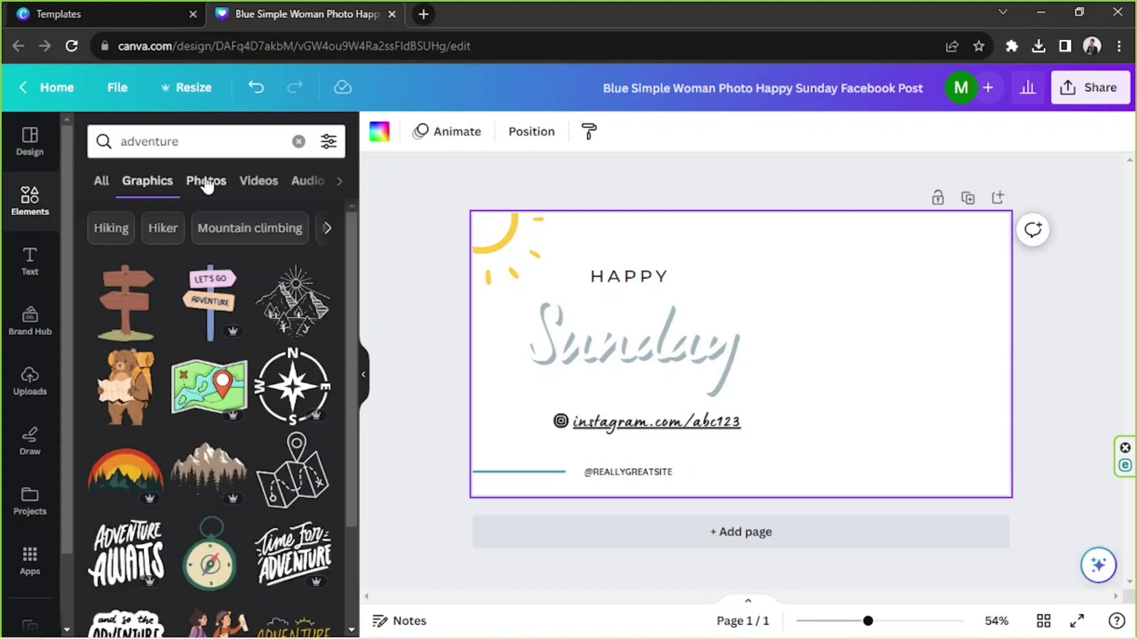
{"action": "left_click", "coordinate": [204, 182]}
{"action": "scroll", "coordinate": [230, 328], "scroll_direction": "down", "scroll_amount": 10}
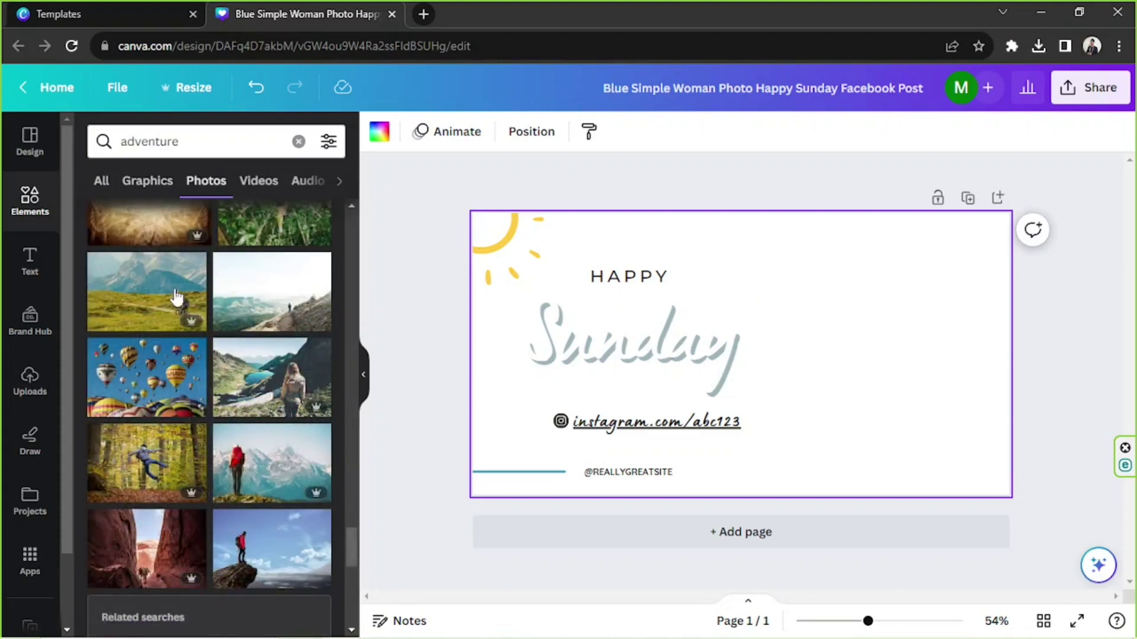
{"action": "scroll", "coordinate": [169, 301], "scroll_direction": "down", "scroll_amount": 4}
{"action": "scroll", "coordinate": [165, 305], "scroll_direction": "down", "scroll_amount": 4}
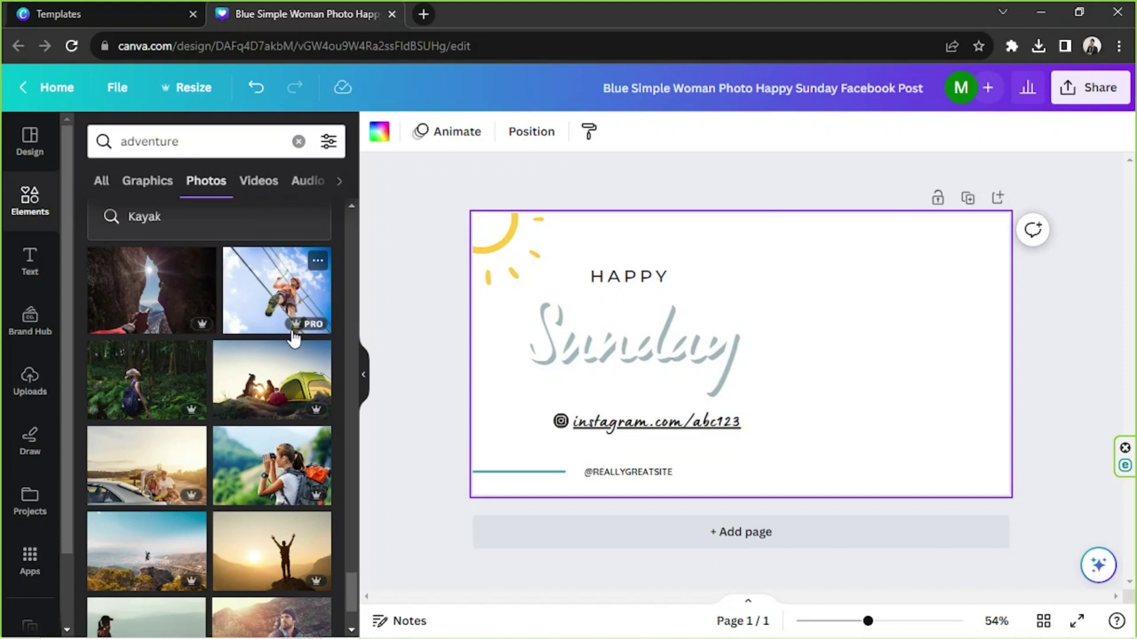
{"action": "scroll", "coordinate": [55, 223], "scroll_direction": "down", "scroll_amount": 2}
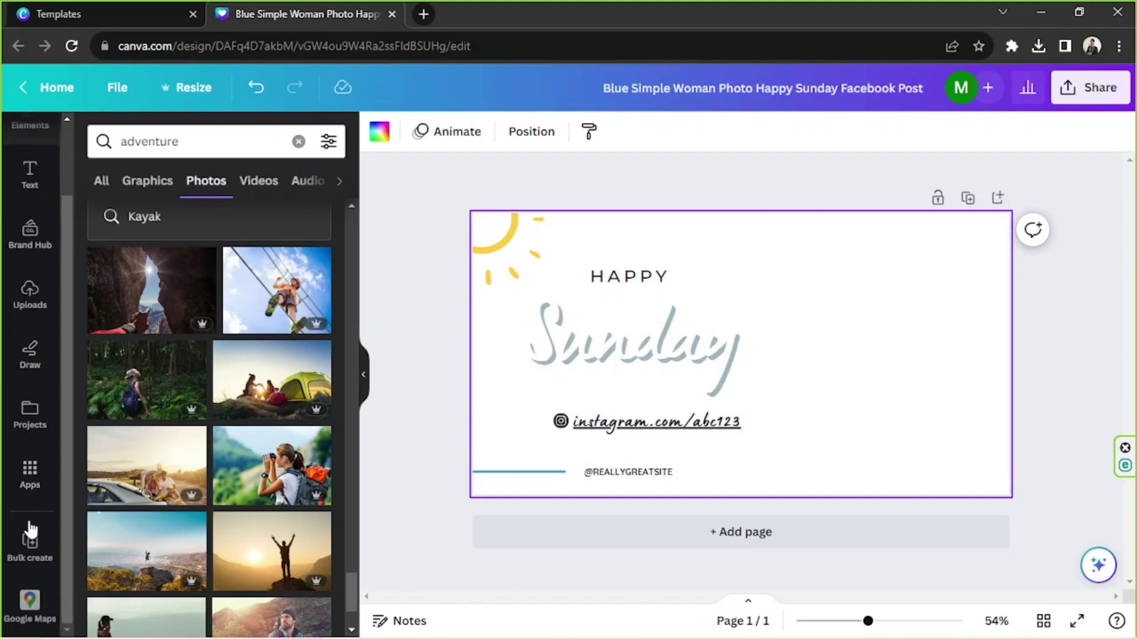
Find the Pexels app in the Apps directory and launch its free image search.
{"action": "left_click", "coordinate": [30, 477]}
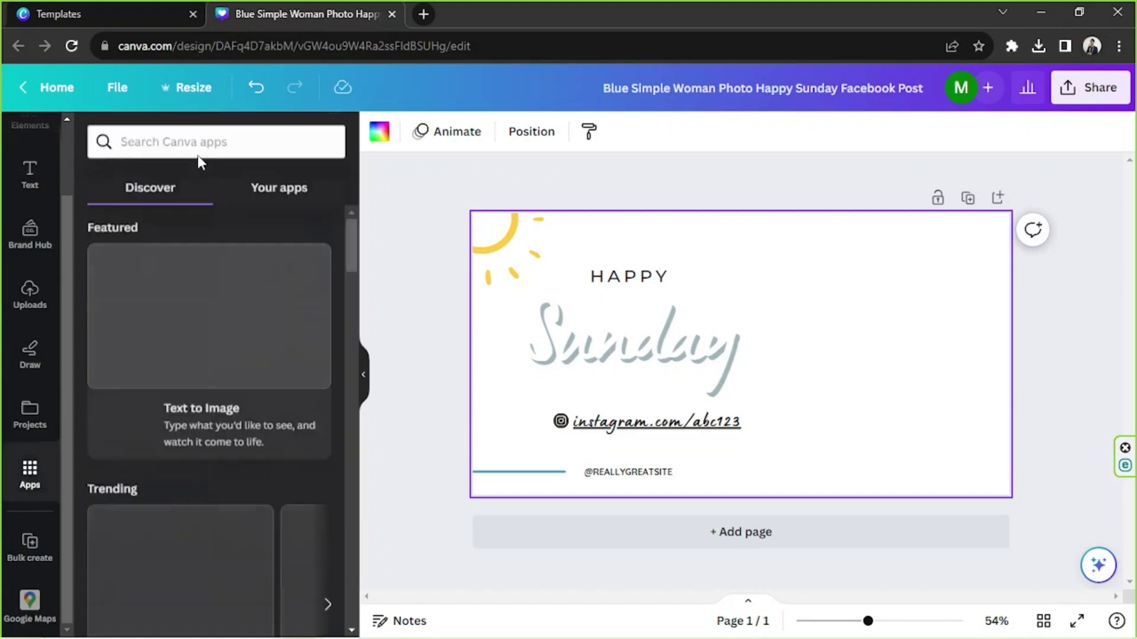
{"action": "left_click", "coordinate": [199, 147]}
{"action": "type", "text": "pexel"}
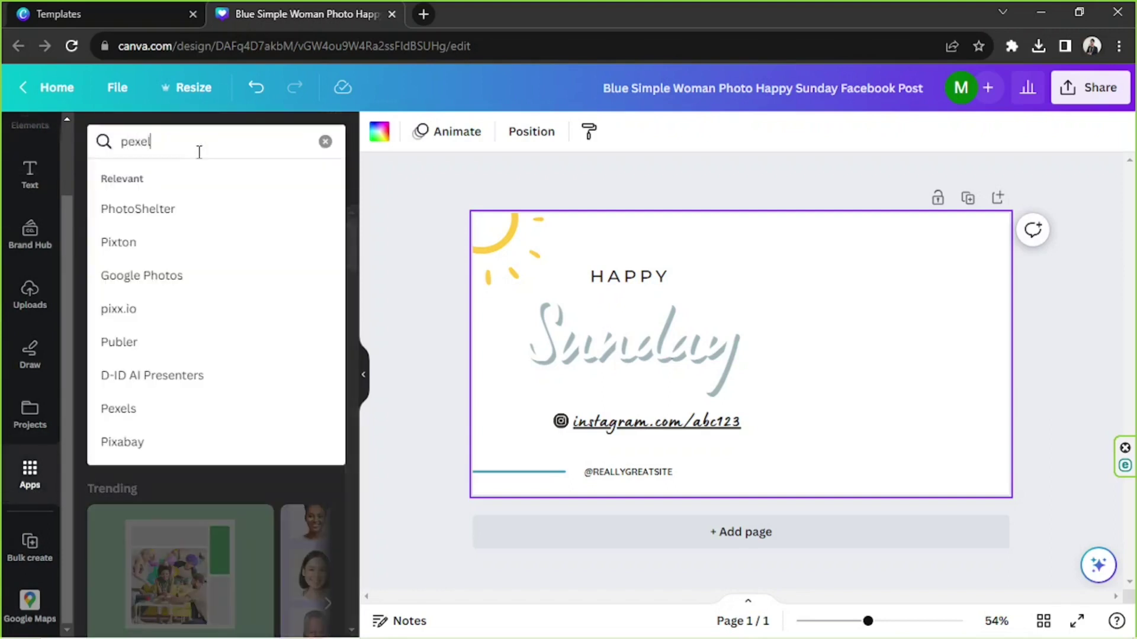
{"action": "type", "text": "s"}
{"action": "key", "text": "Return"}
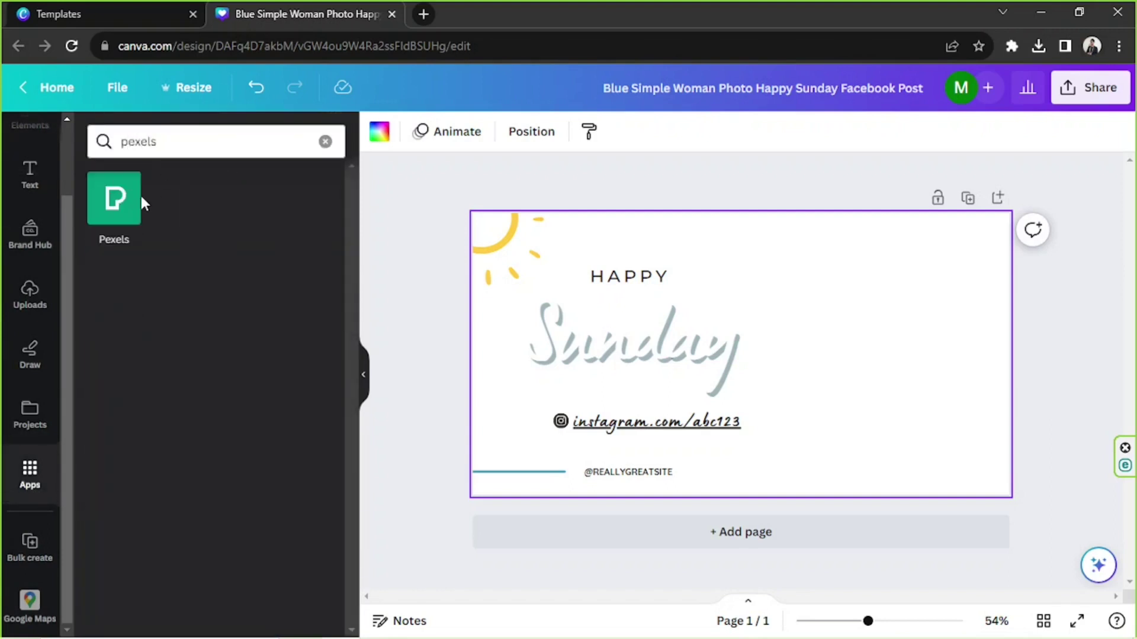
{"action": "left_click", "coordinate": [141, 201]}
{"action": "left_click", "coordinate": [195, 564]}
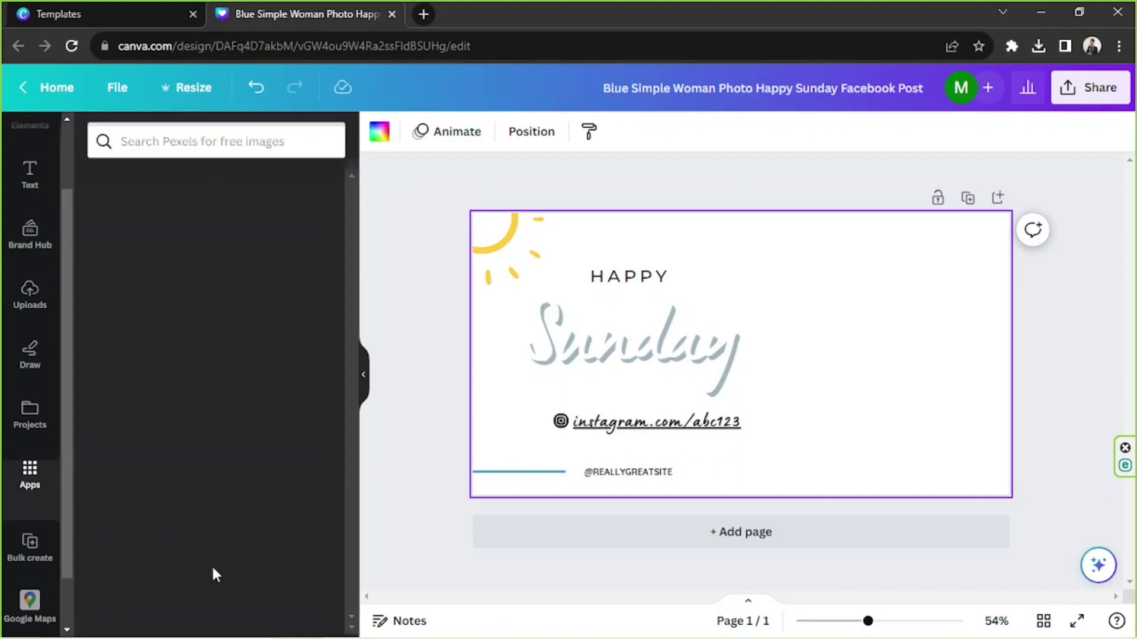
Add the monitor-on-desk photo to the page and flip it horizontally.
{"action": "scroll", "coordinate": [200, 294], "scroll_direction": "down", "scroll_amount": 5}
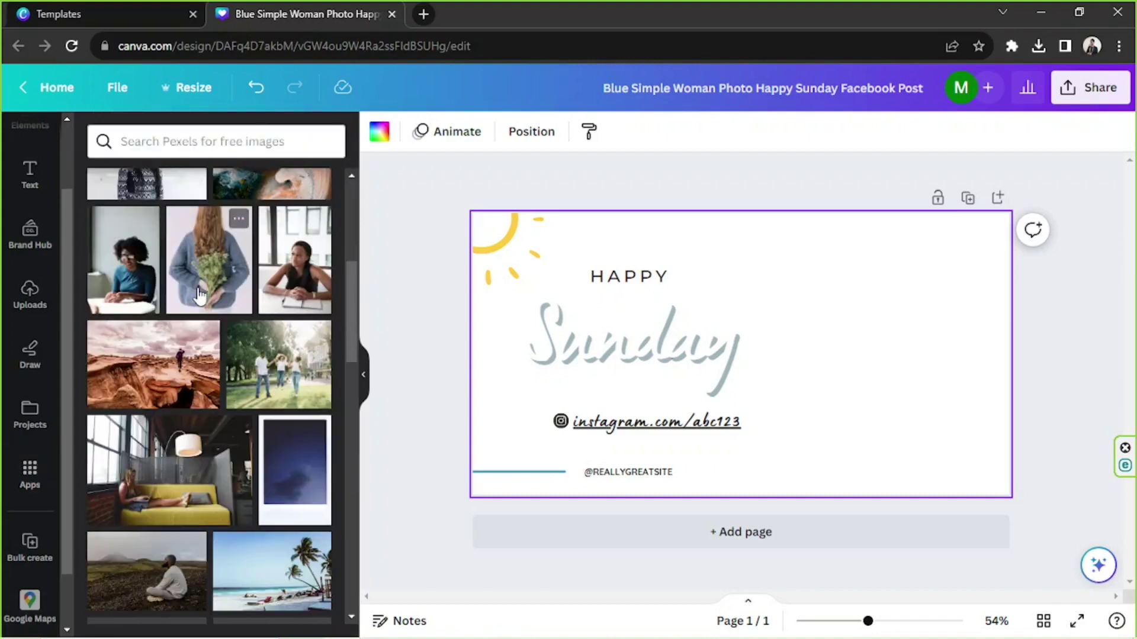
{"action": "scroll", "coordinate": [200, 291], "scroll_direction": "down", "scroll_amount": 10}
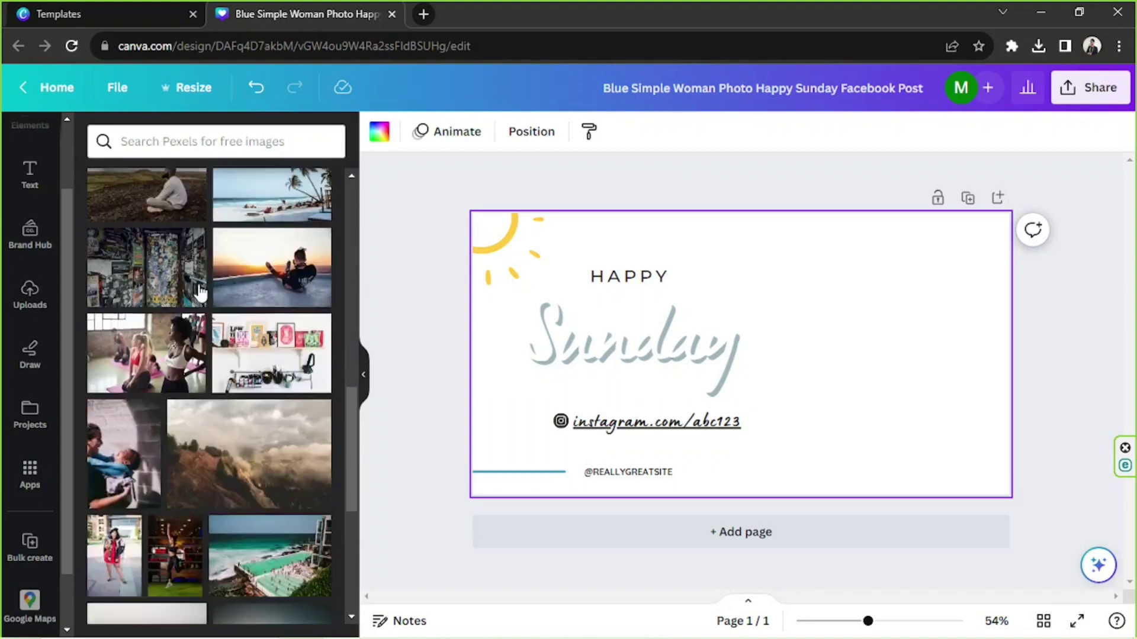
{"action": "scroll", "coordinate": [200, 291], "scroll_direction": "down", "scroll_amount": 10}
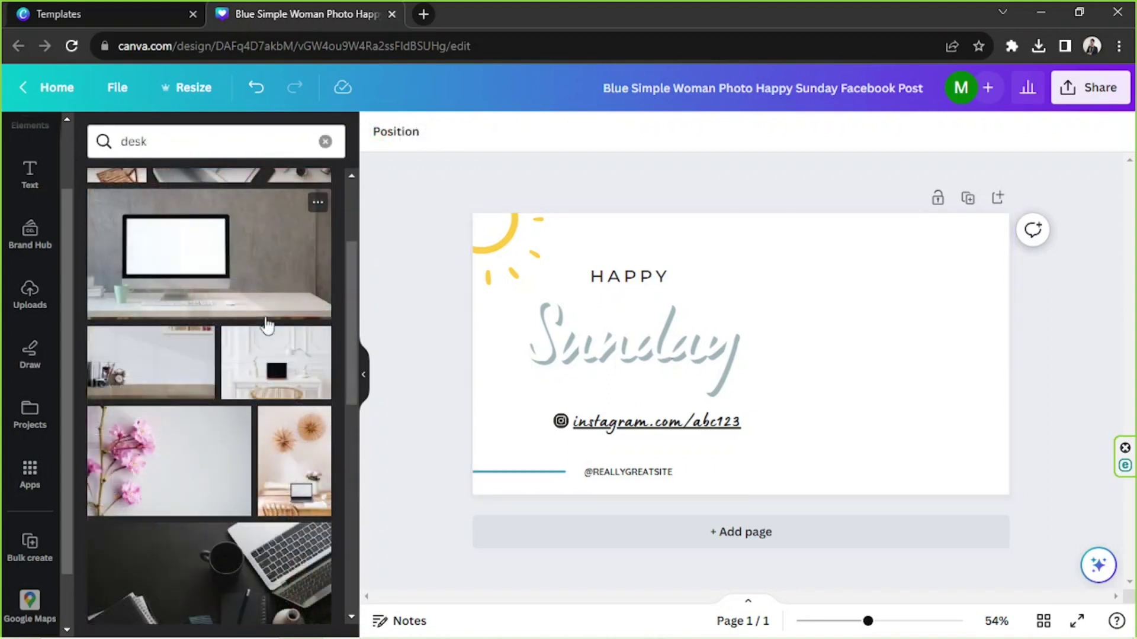
{"action": "left_click", "coordinate": [212, 252]}
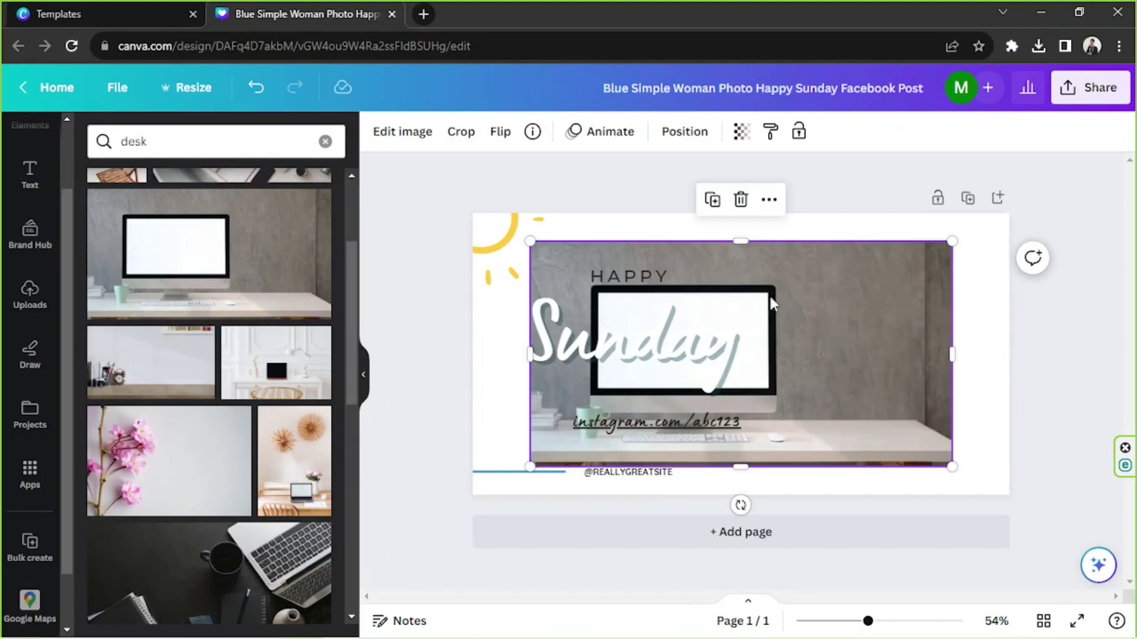
{"action": "left_click", "coordinate": [499, 132]}
{"action": "left_click", "coordinate": [550, 173]}
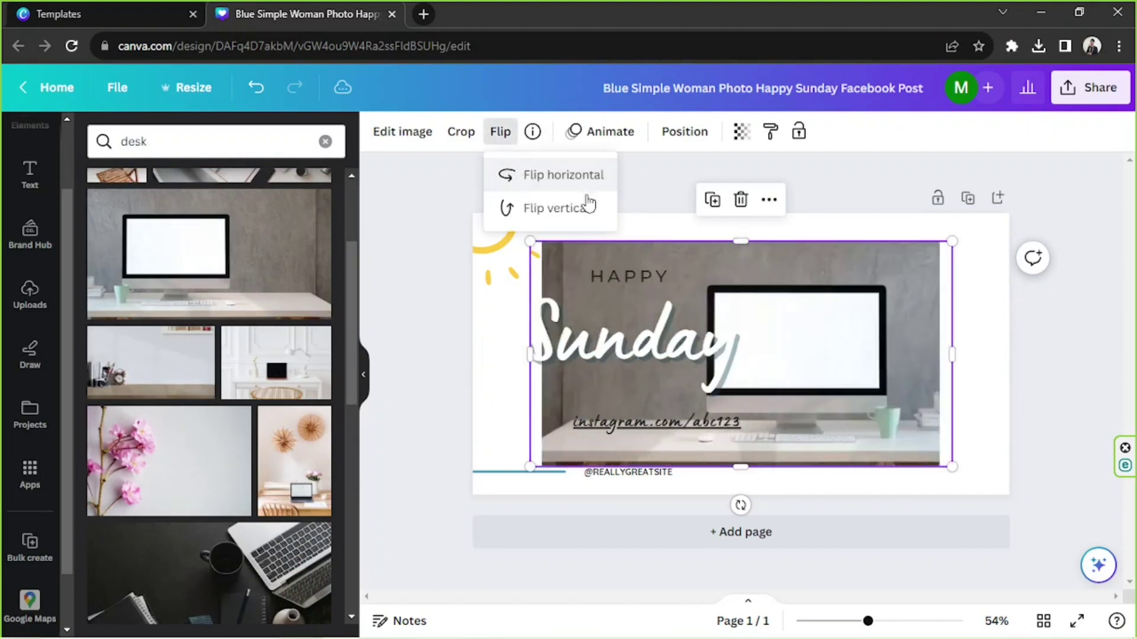
Set the flipped desk photo as the page background, keeping the default crop.
{"action": "right_click", "coordinate": [876, 317]}
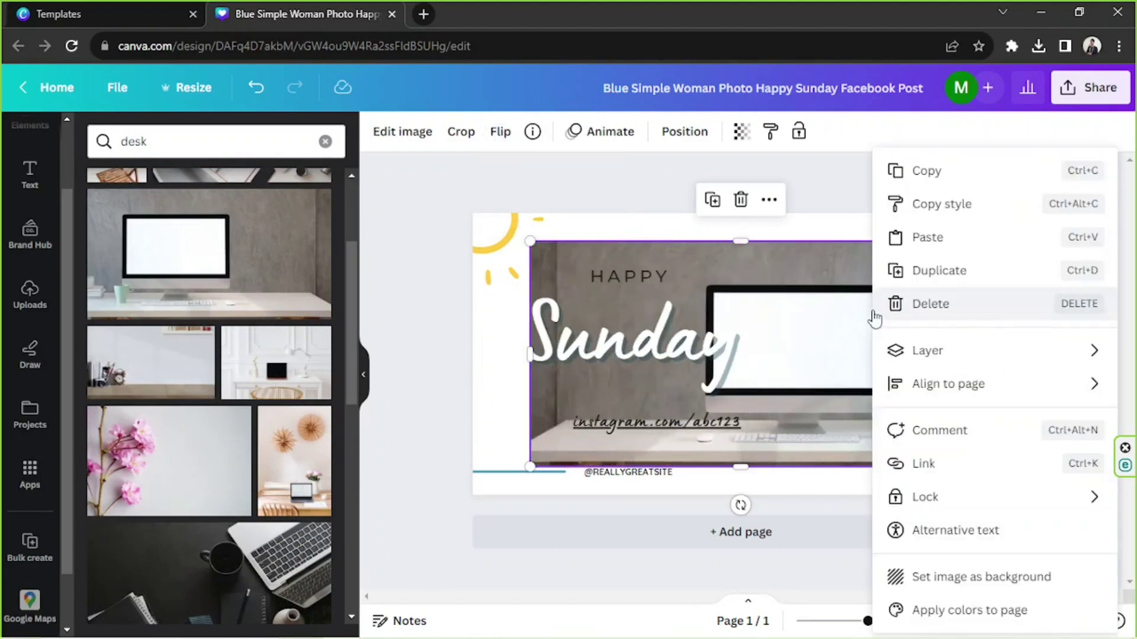
{"action": "left_click", "coordinate": [893, 577]}
{"action": "double_click", "coordinate": [841, 367]}
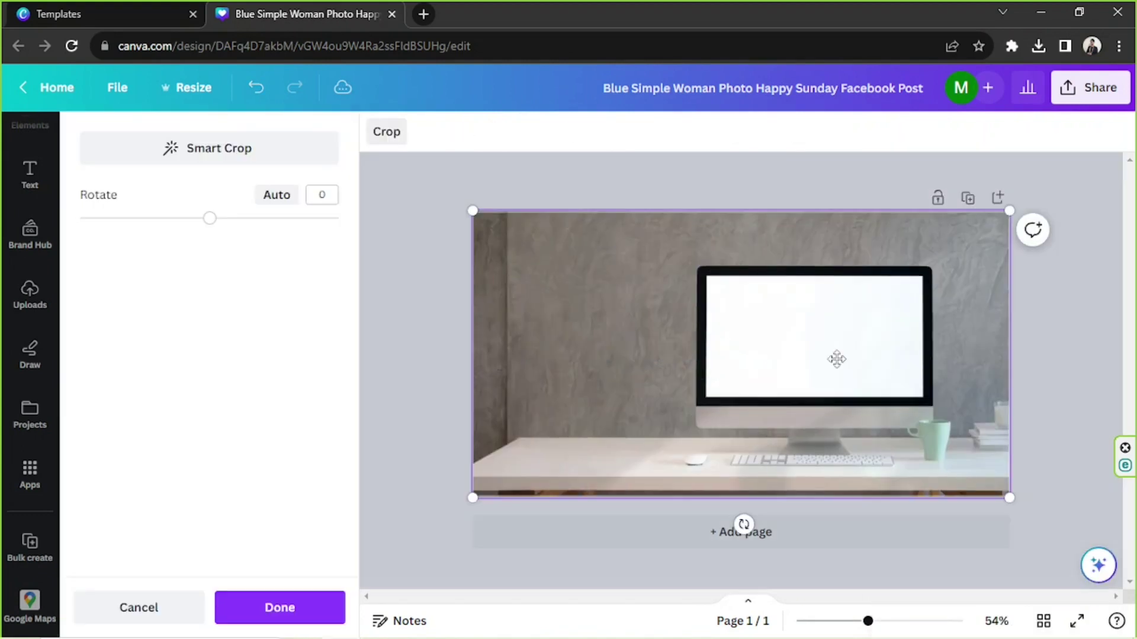
{"action": "left_click", "coordinate": [1040, 377]}
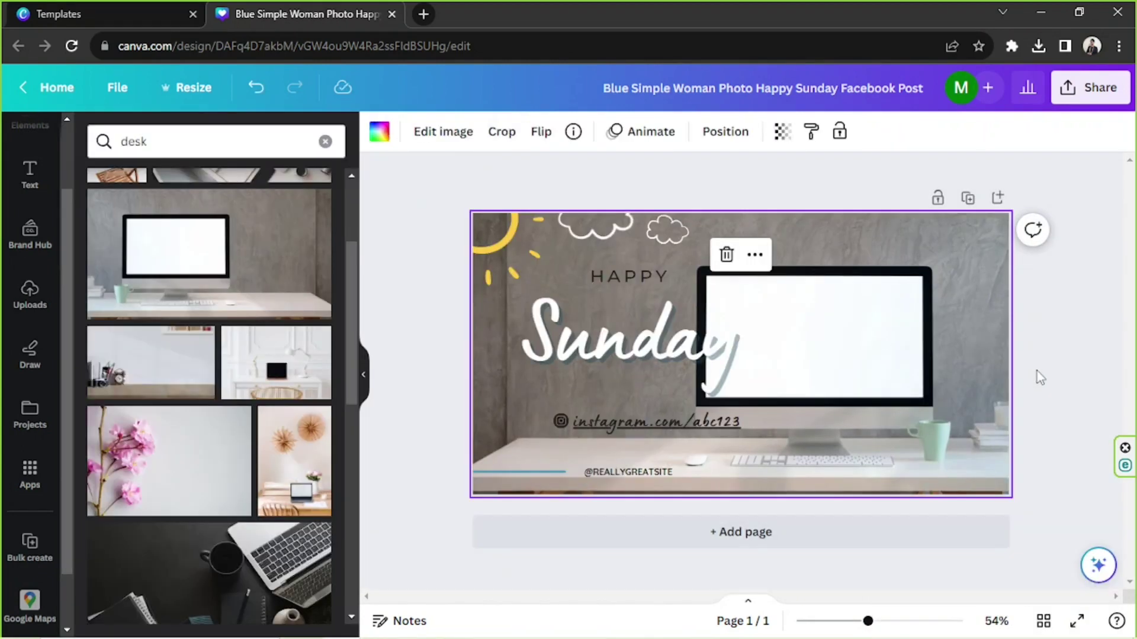
Move the Sunday text up-left and place the Instagram icon and URL text on the monitor.
{"action": "left_click_drag", "start_coordinate": [685, 366], "coordinate": [612, 355]}
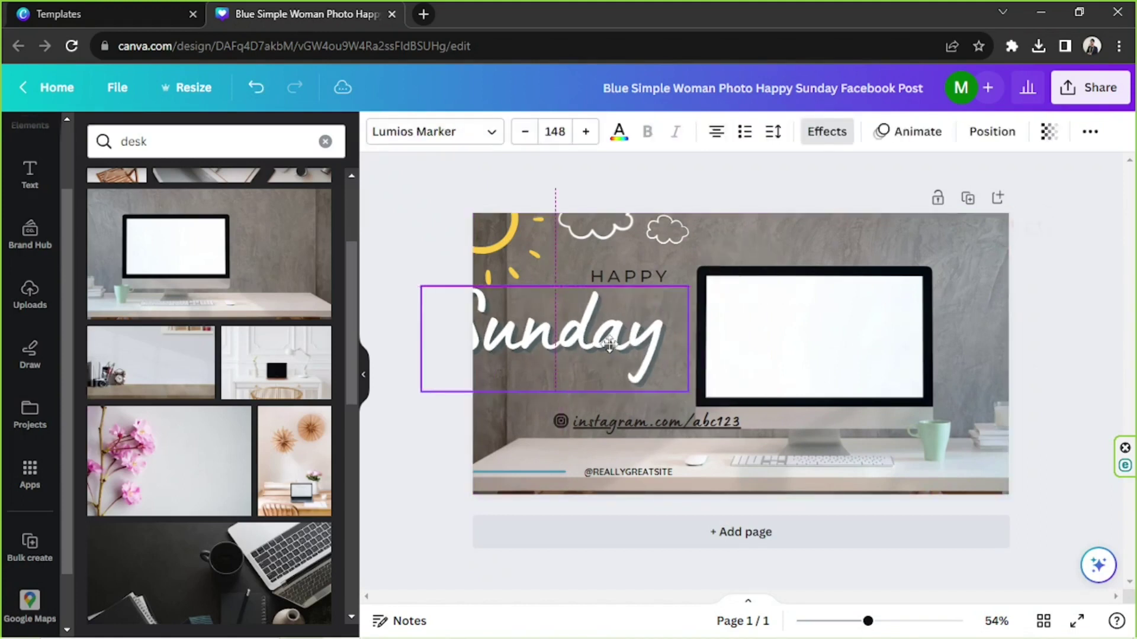
{"action": "left_click_drag", "start_coordinate": [648, 430], "coordinate": [809, 361]}
{"action": "left_click_drag", "start_coordinate": [562, 421], "coordinate": [724, 304]}
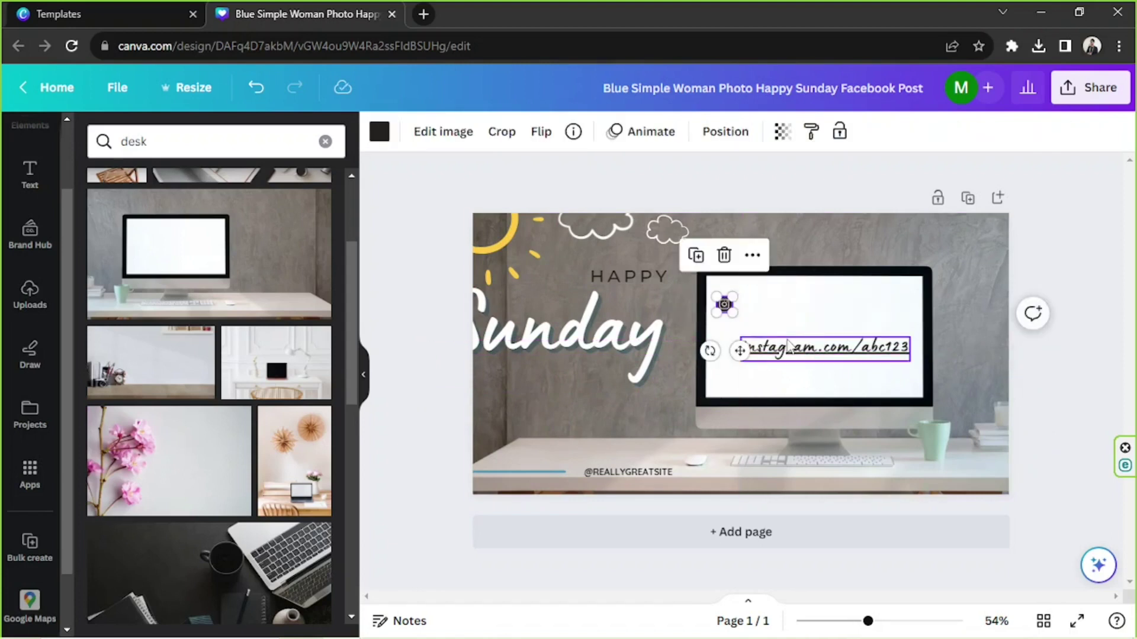
{"action": "left_click_drag", "start_coordinate": [783, 337], "coordinate": [788, 302]}
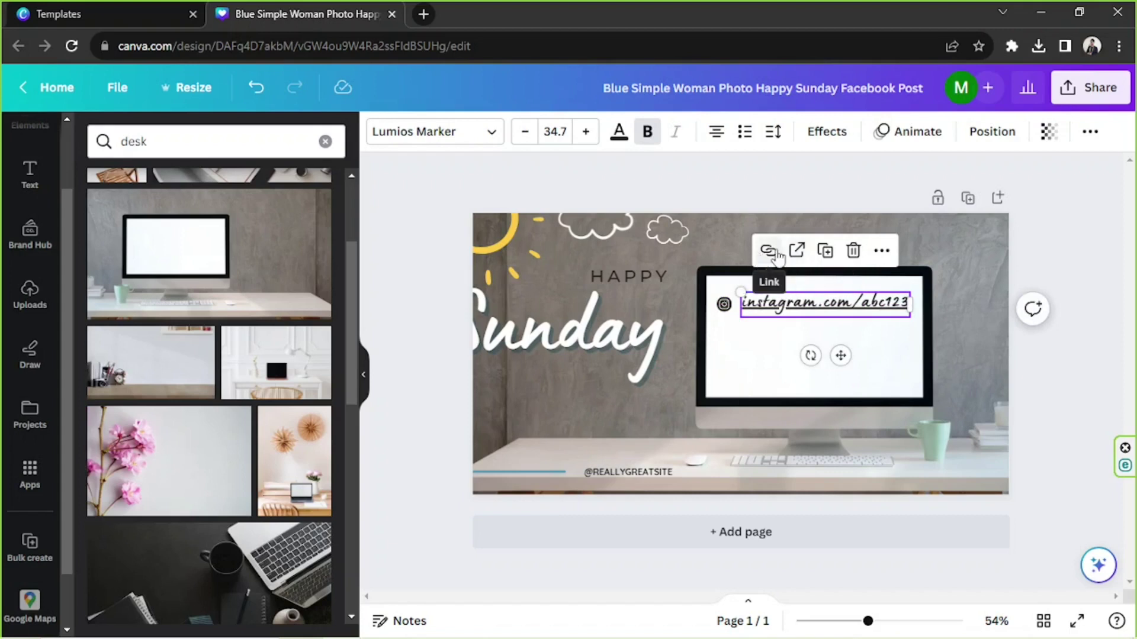
Remove the instagram text's link, set it to Quicksand 24, and widen it to one line.
{"action": "left_click", "coordinate": [765, 253]}
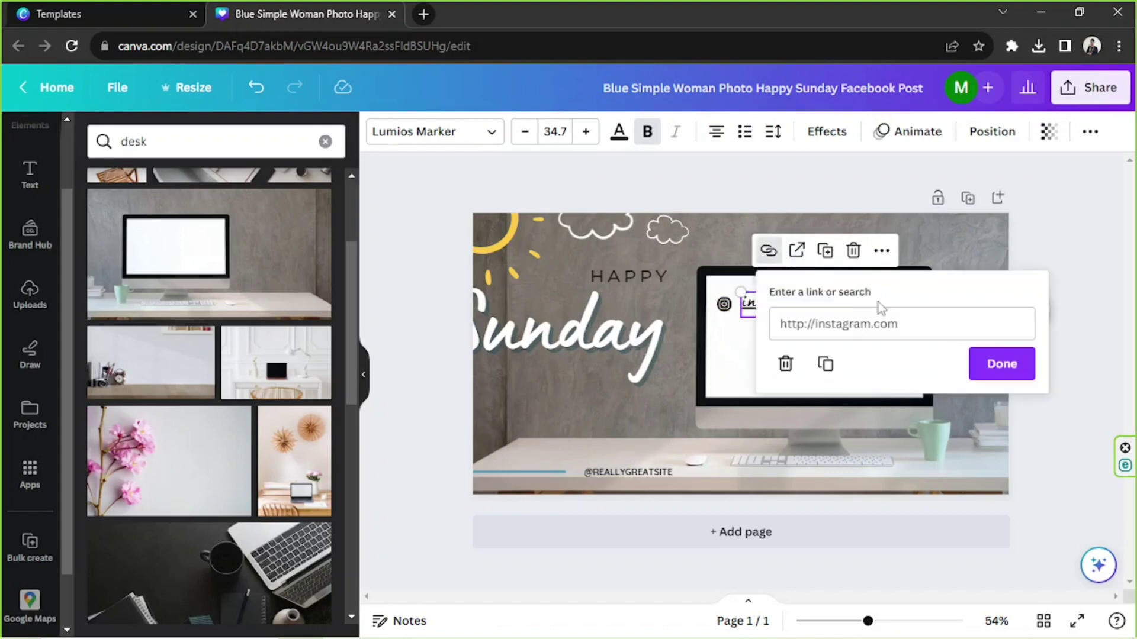
{"action": "left_click", "coordinate": [789, 370]}
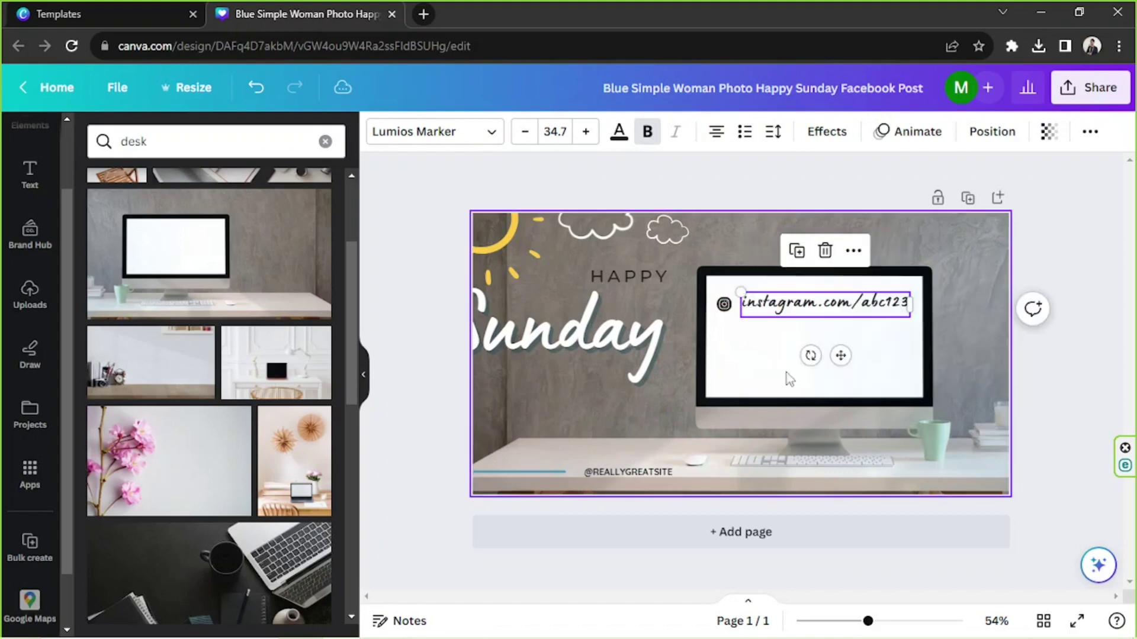
{"action": "left_click", "coordinate": [457, 130]}
{"action": "left_click", "coordinate": [267, 308]}
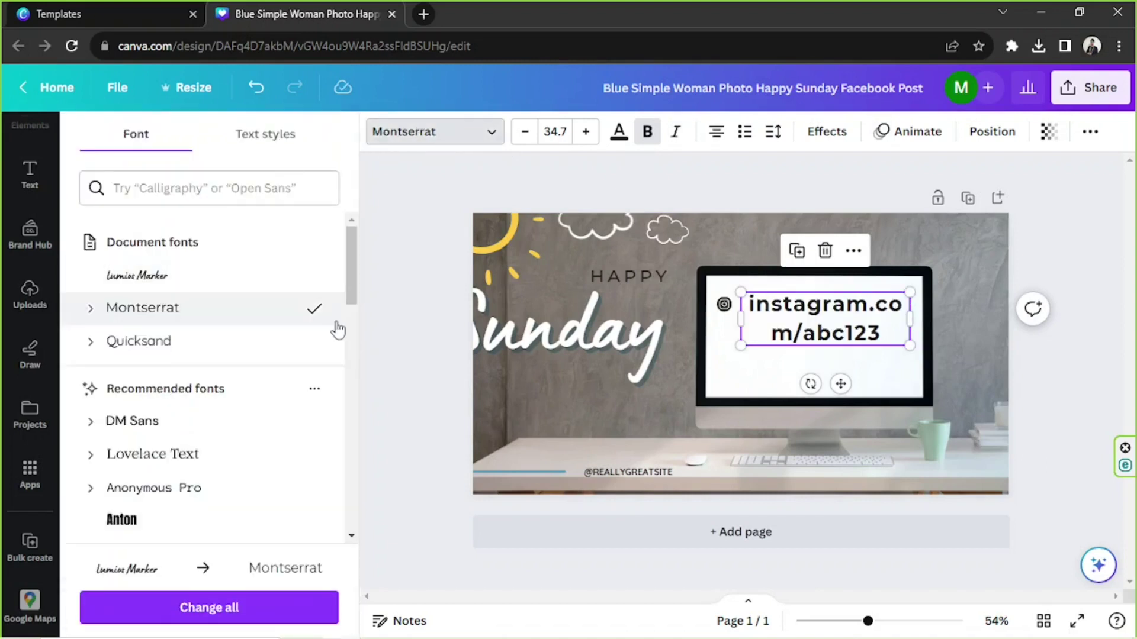
{"action": "left_click", "coordinate": [118, 341]}
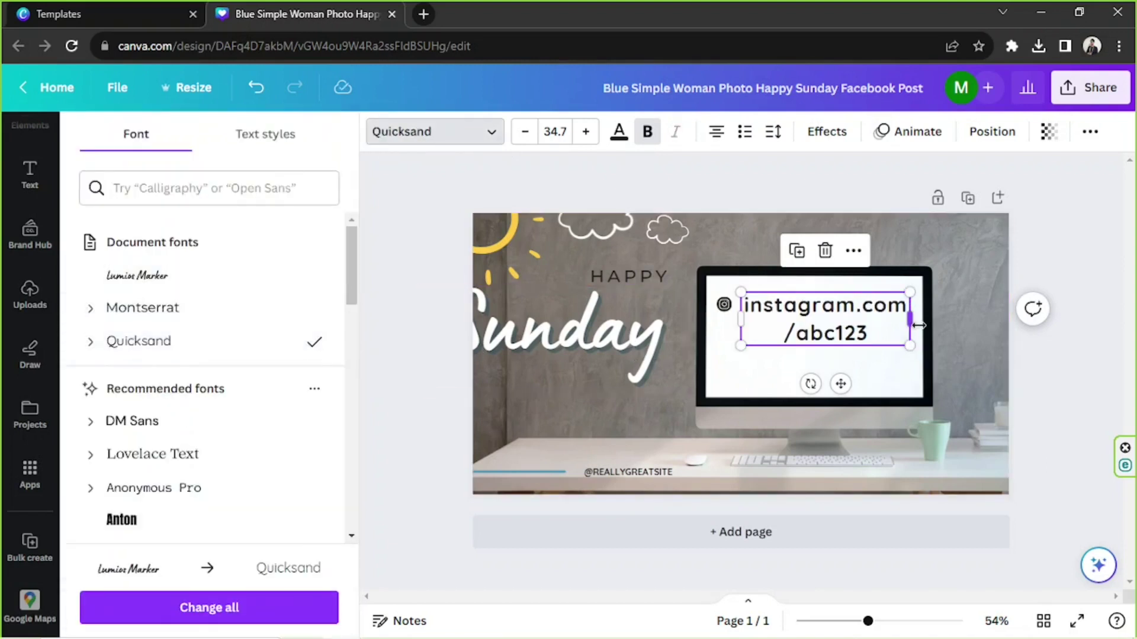
{"action": "mouse_move", "coordinate": [910, 320]}
{"action": "left_mouse_down"}
{"action": "mouse_move", "coordinate": [1010, 318]}
{"action": "mouse_move", "coordinate": [913, 312]}
{"action": "left_mouse_up"}
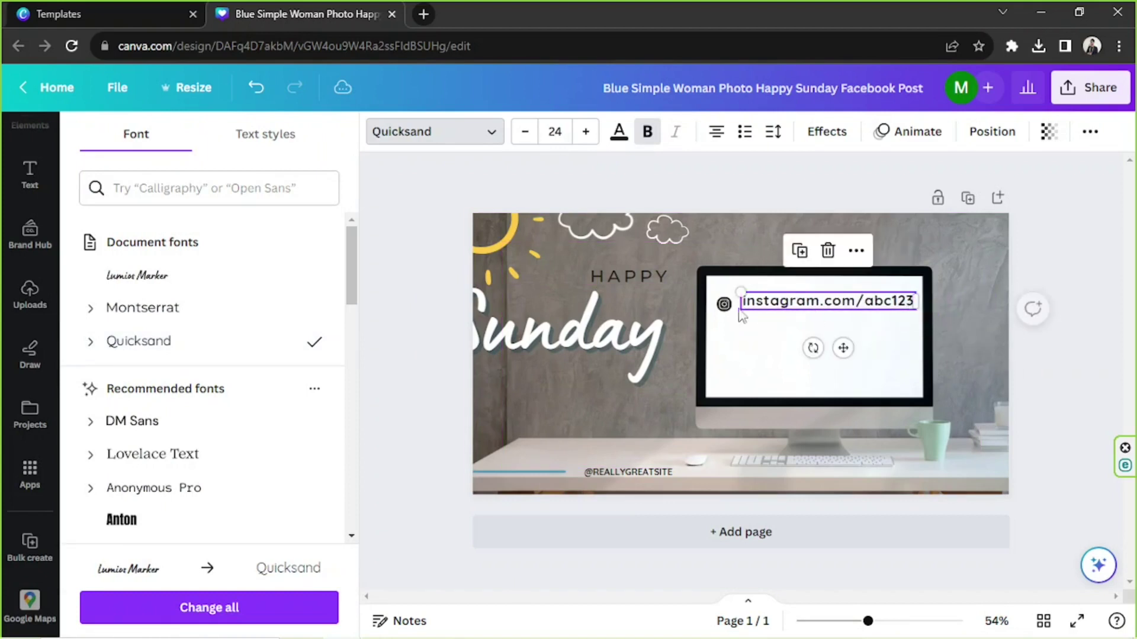
Shrink the Instagram icon and line it up beside the instagram.com URL lower on the screen.
{"action": "left_click", "coordinate": [723, 305]}
{"action": "left_click_drag", "start_coordinate": [722, 305], "coordinate": [728, 302]}
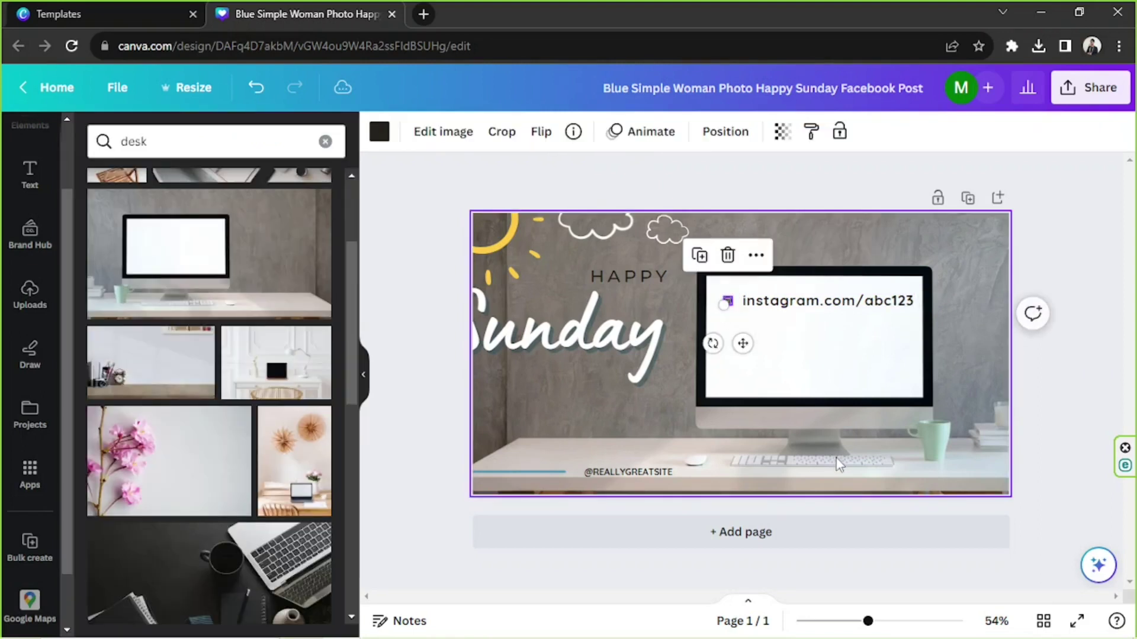
{"action": "left_click_drag", "start_coordinate": [868, 621], "coordinate": [939, 597]}
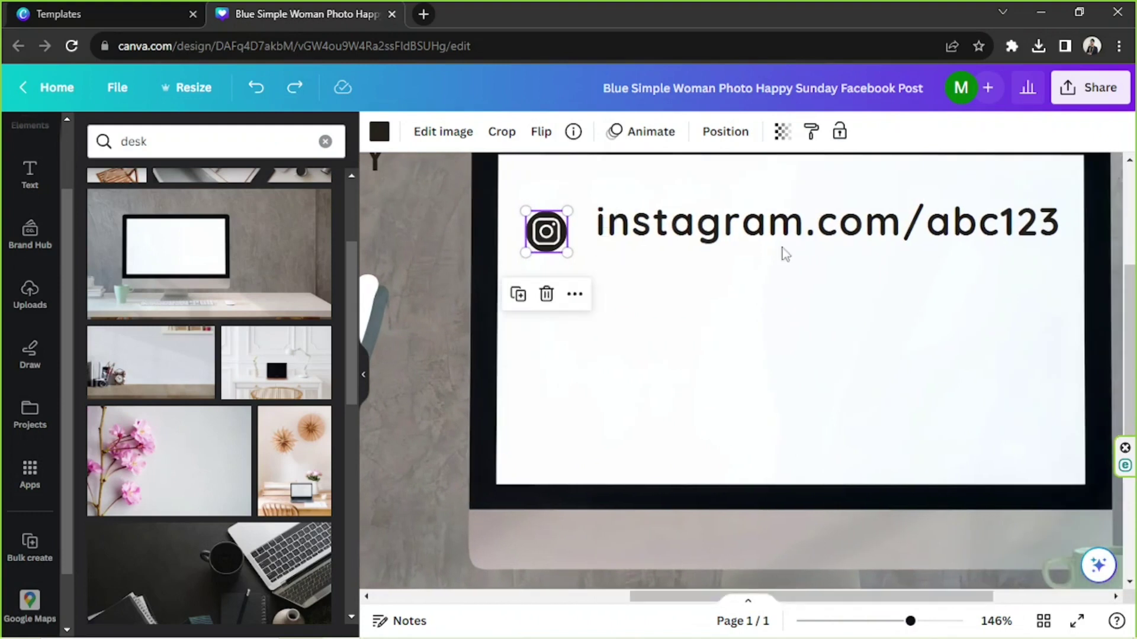
{"action": "left_click_drag", "start_coordinate": [785, 248], "coordinate": [777, 383]}
{"action": "left_click_drag", "start_coordinate": [521, 255], "coordinate": [520, 381]}
{"action": "left_click_drag", "start_coordinate": [456, 297], "coordinate": [950, 367]}
{"action": "left_click", "coordinate": [936, 421]}
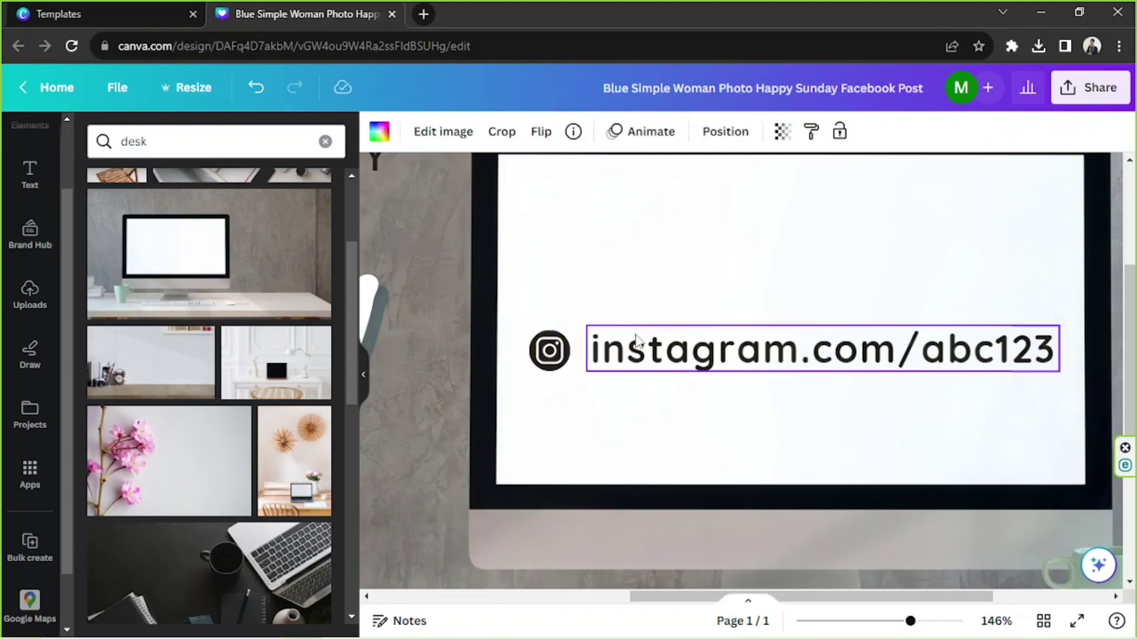
Duplicate the URL line directly below and edit the copy to read facebook.com/abc123.
{"action": "left_click", "coordinate": [696, 373]}
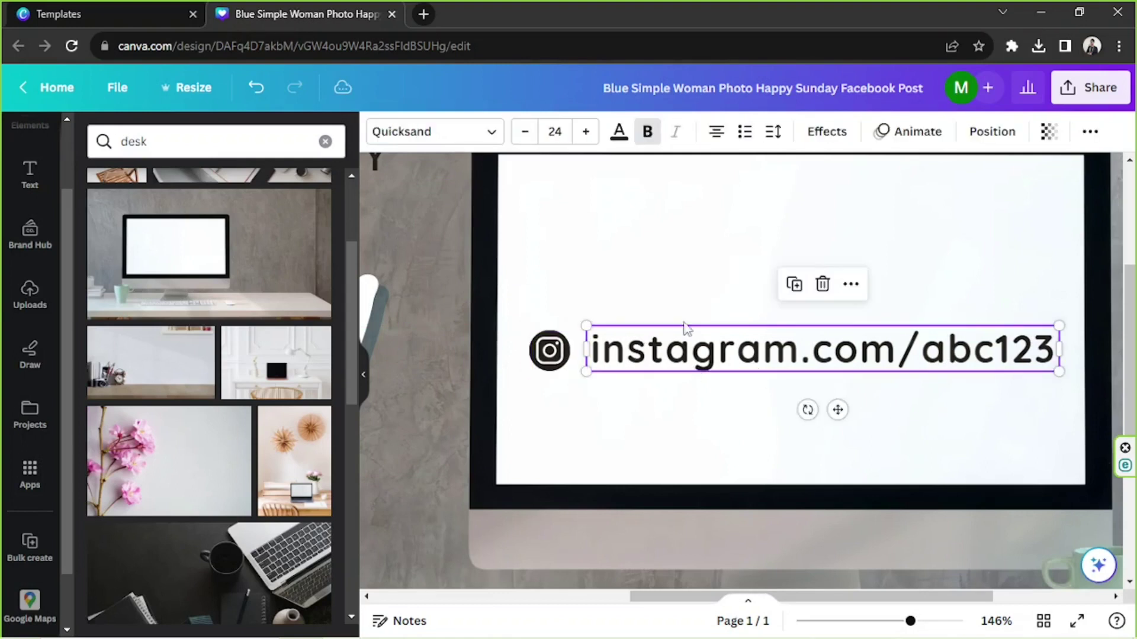
{"action": "left_click", "coordinate": [793, 285]}
{"action": "left_click_drag", "start_coordinate": [785, 379], "coordinate": [624, 399]}
{"action": "double_click", "coordinate": [762, 403]}
{"action": "type", "text": "facebook.com/abc123"}
{"action": "key", "text": "Escape"}
{"action": "left_click", "coordinate": [548, 342]}
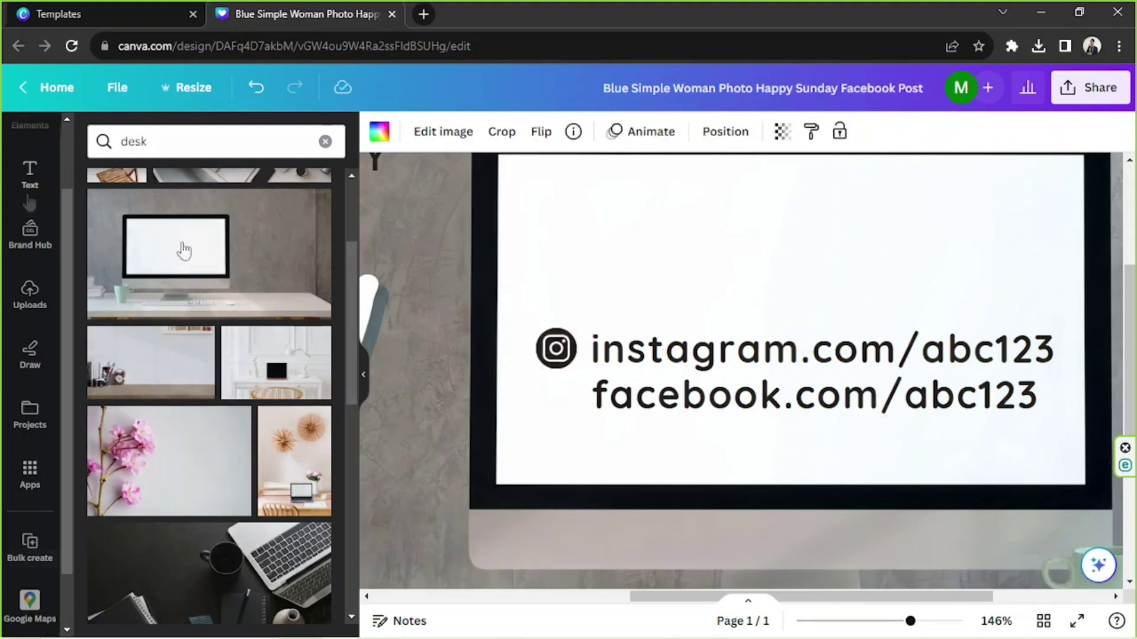
{"action": "left_click", "coordinate": [30, 175]}
{"action": "left_click", "coordinate": [30, 201]}
Search graphics for 'facebo' and add a small black Facebook icon to the design.
{"action": "double_click", "coordinate": [132, 141]}
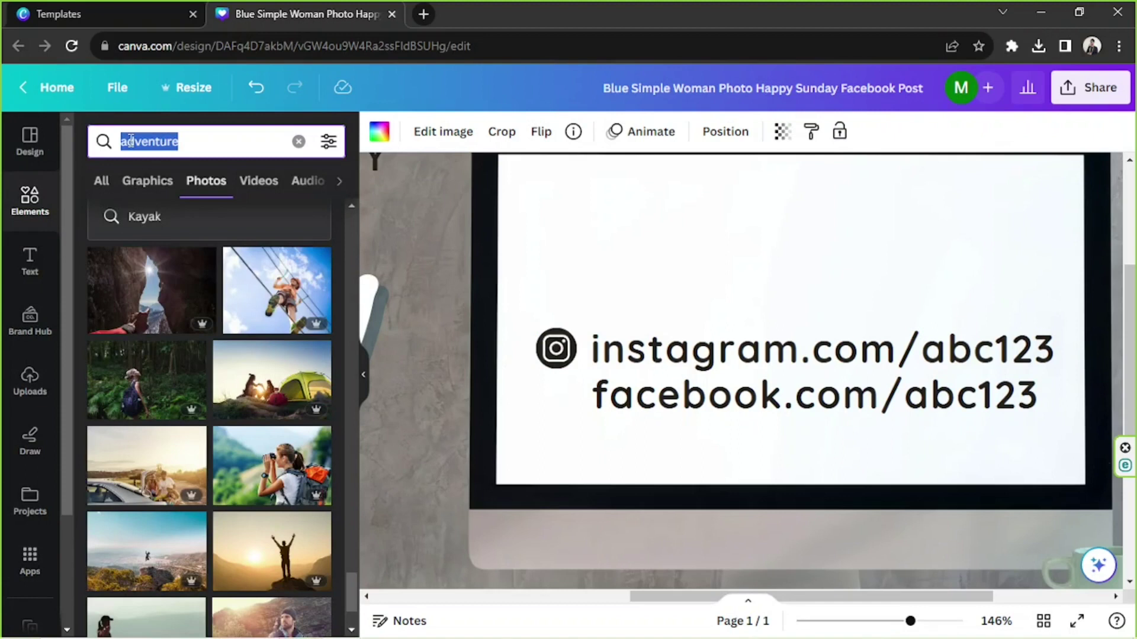
{"action": "type", "text": "facebook icon"}
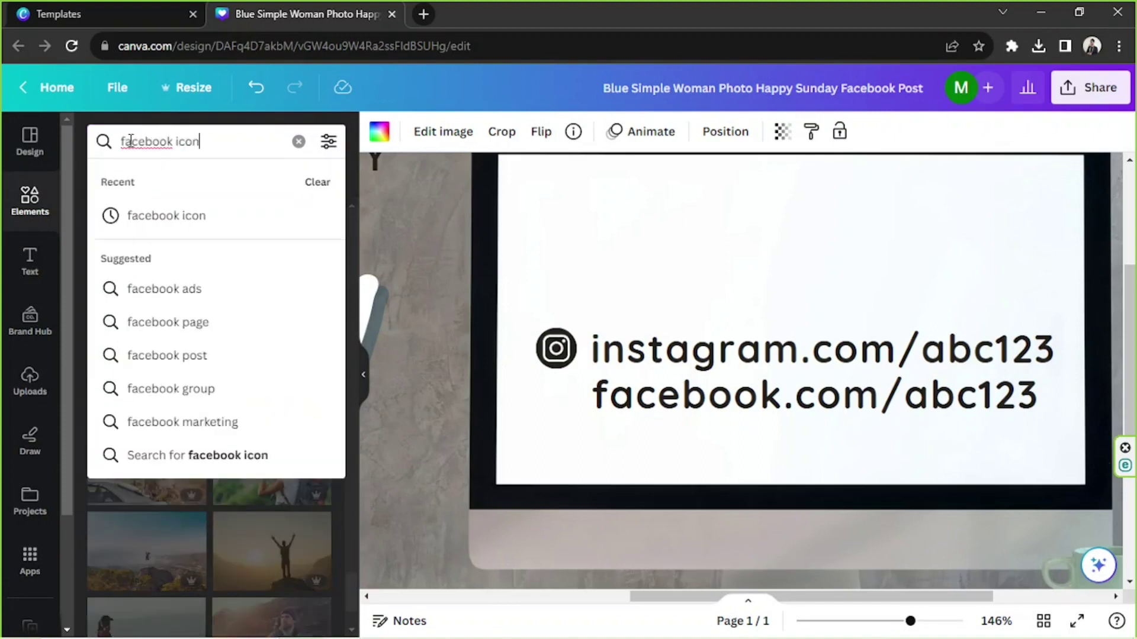
{"action": "key", "text": "Return"}
{"action": "left_click", "coordinate": [148, 181]}
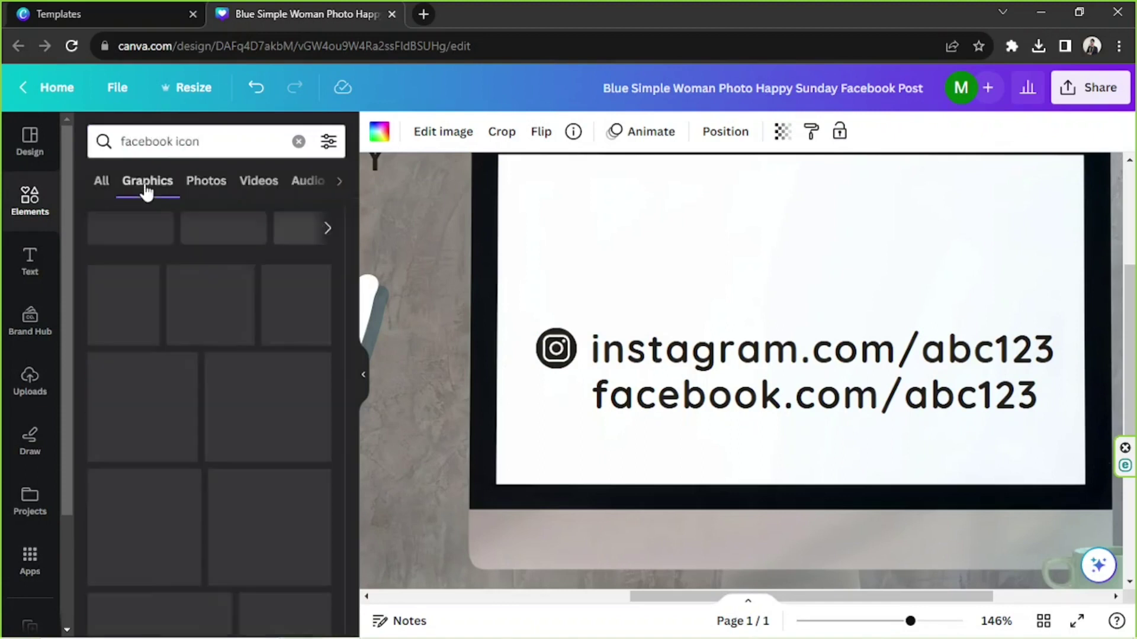
{"action": "left_click_drag", "start_coordinate": [125, 386], "coordinate": [463, 337]}
{"action": "left_click_drag", "start_coordinate": [405, 437], "coordinate": [554, 395]}
Resize the Instagram icon and position the Facebook icon directly beneath it.
{"action": "left_click", "coordinate": [961, 620]}
{"action": "left_click_drag", "start_coordinate": [686, 347], "coordinate": [698, 379]}
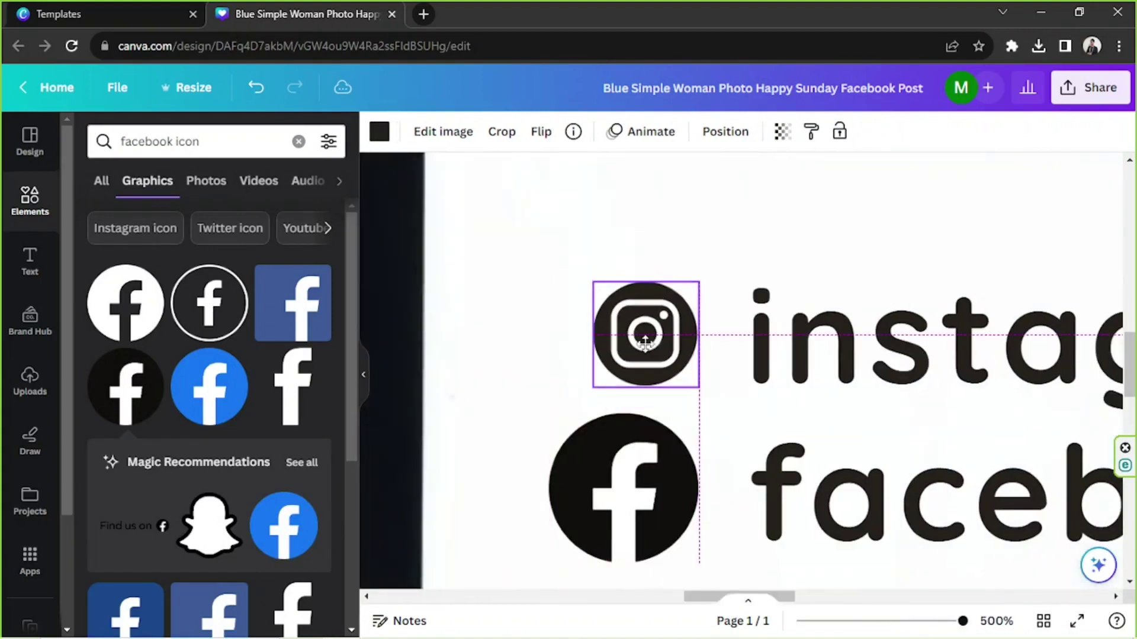
{"action": "left_click_drag", "start_coordinate": [609, 460], "coordinate": [684, 556]}
{"action": "left_click", "coordinate": [379, 132]}
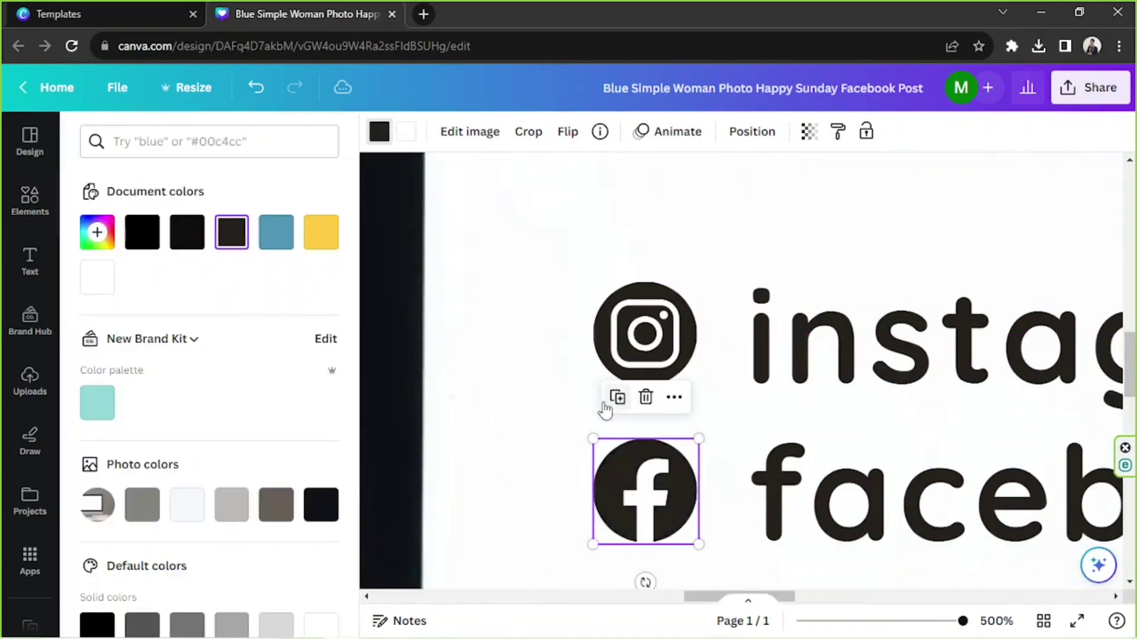
{"action": "scroll", "coordinate": [743, 364], "scroll_direction": "down", "scroll_amount": 5}
Duplicate the facebook.com line and align the copy underneath it.
{"action": "left_click", "coordinate": [819, 384]}
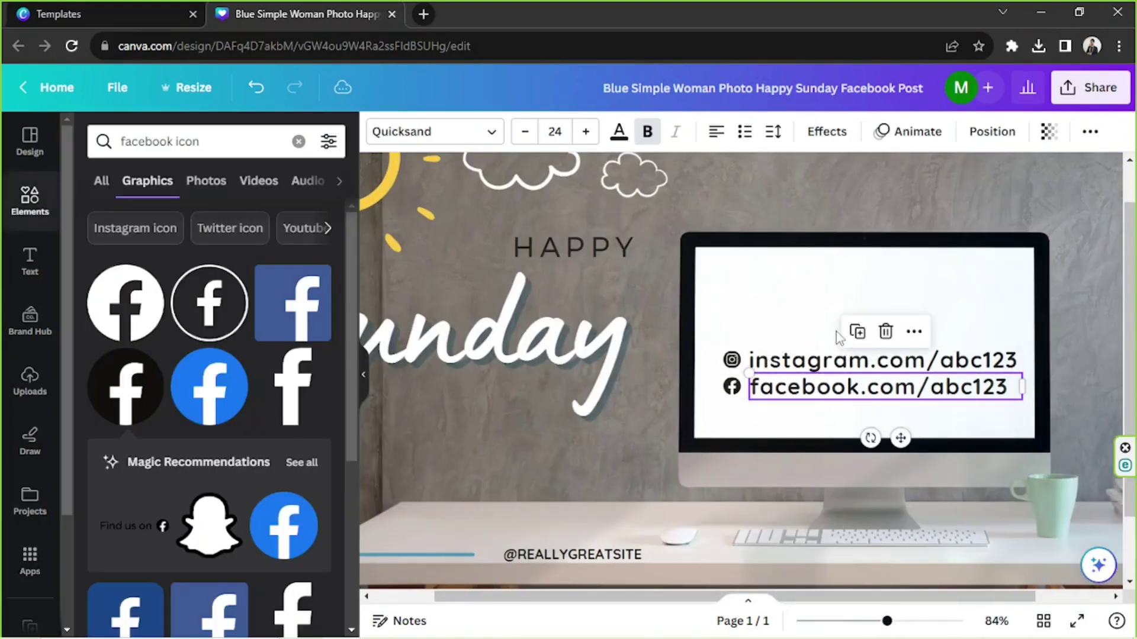
{"action": "left_click", "coordinate": [857, 332]}
{"action": "left_click_drag", "start_coordinate": [906, 455], "coordinate": [896, 465]}
Change 'facebook' to 'linkedin' in the copied third line.
{"action": "left_click", "coordinate": [863, 410]}
{"action": "left_click_drag", "start_coordinate": [864, 410], "coordinate": [743, 412]}
{"action": "type", "text": "linke"}
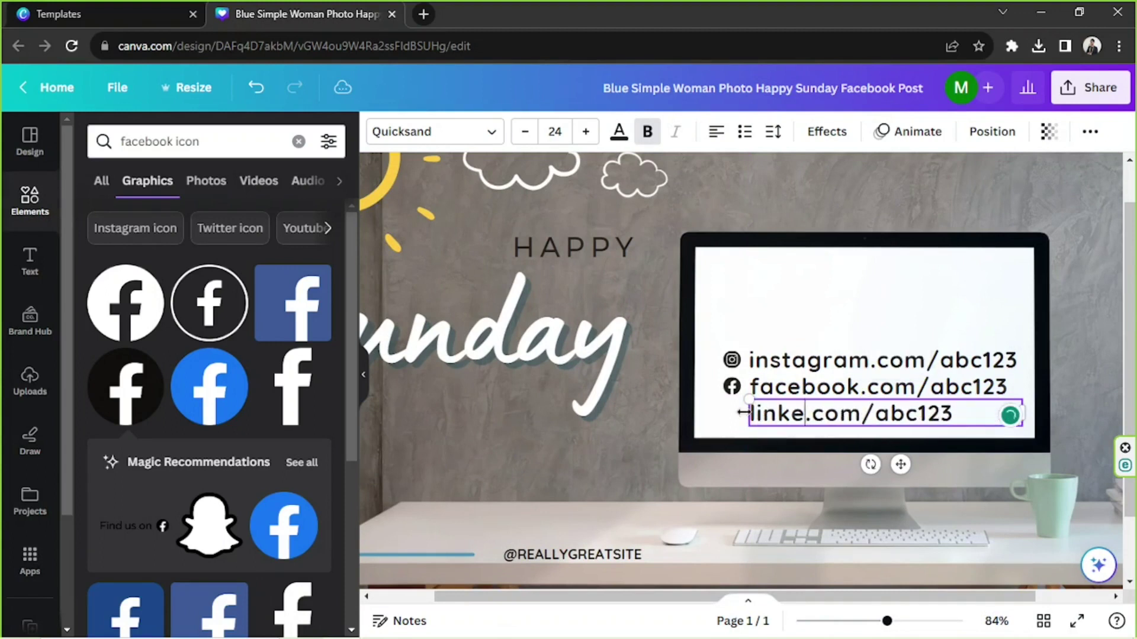
{"action": "type", "text": "din"}
Search graphics for 'linkedin' and place a shrunk blue LinkedIn icon above the link lines.
{"action": "double_click", "coordinate": [153, 144]}
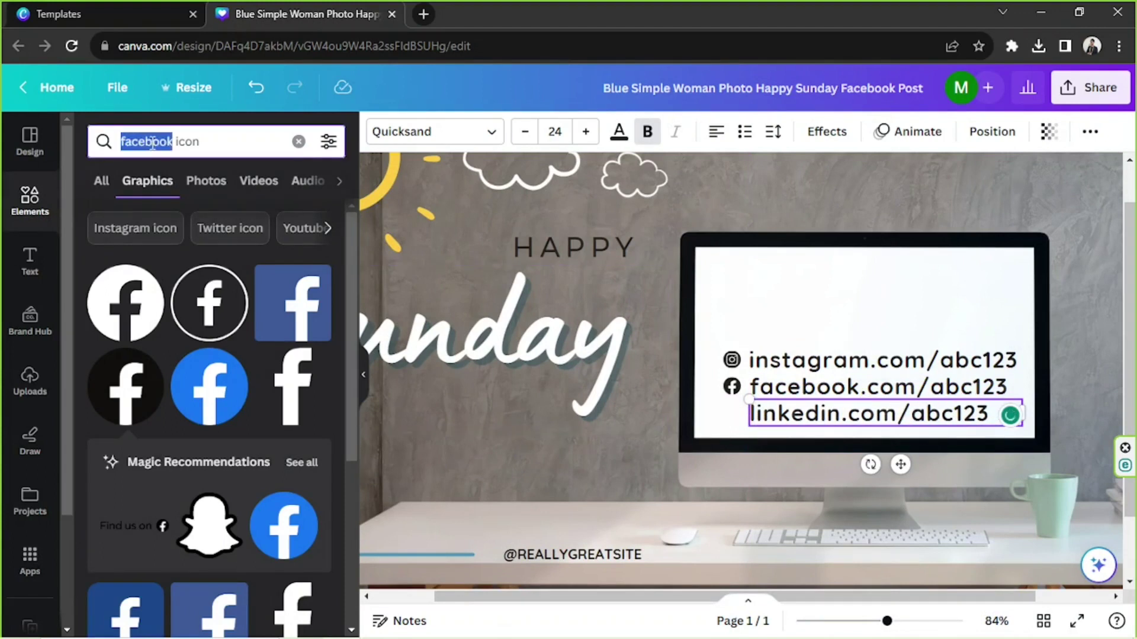
{"action": "type", "text": "linked"}
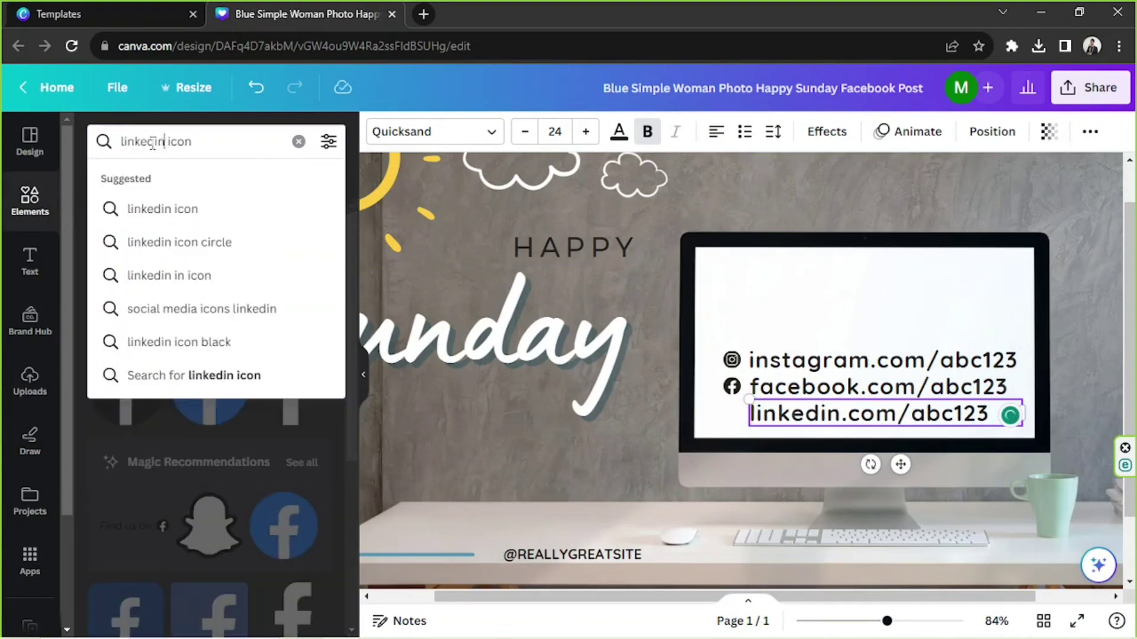
{"action": "type", "text": "in"}
{"action": "key", "text": "Return"}
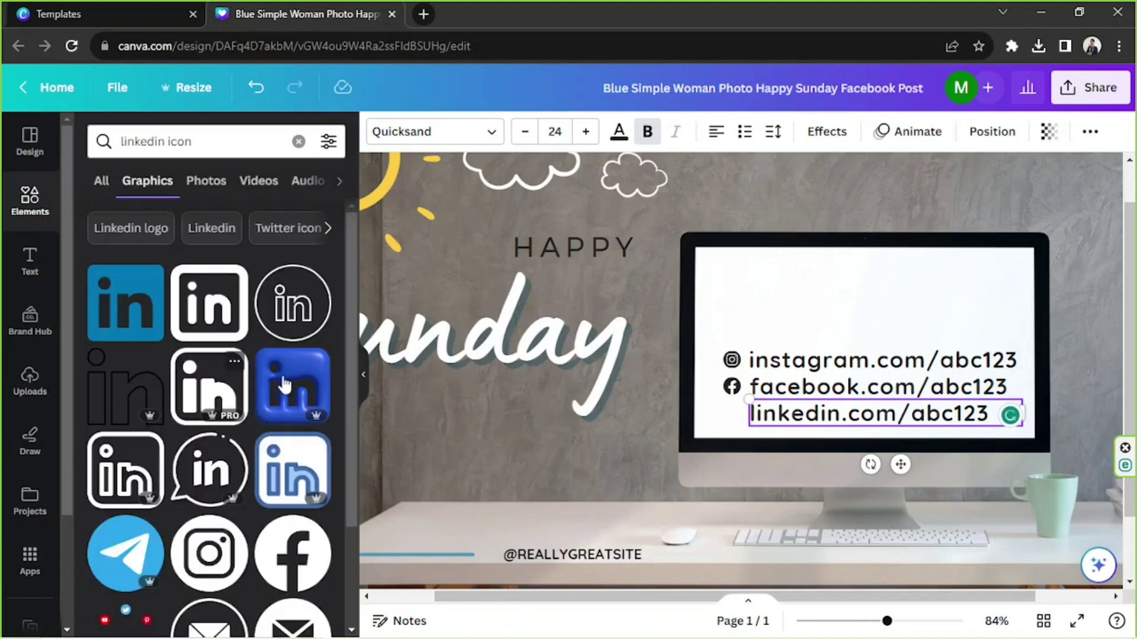
{"action": "scroll", "coordinate": [285, 384], "scroll_direction": "down", "scroll_amount": 2}
{"action": "scroll", "coordinate": [278, 334], "scroll_direction": "down", "scroll_amount": 4}
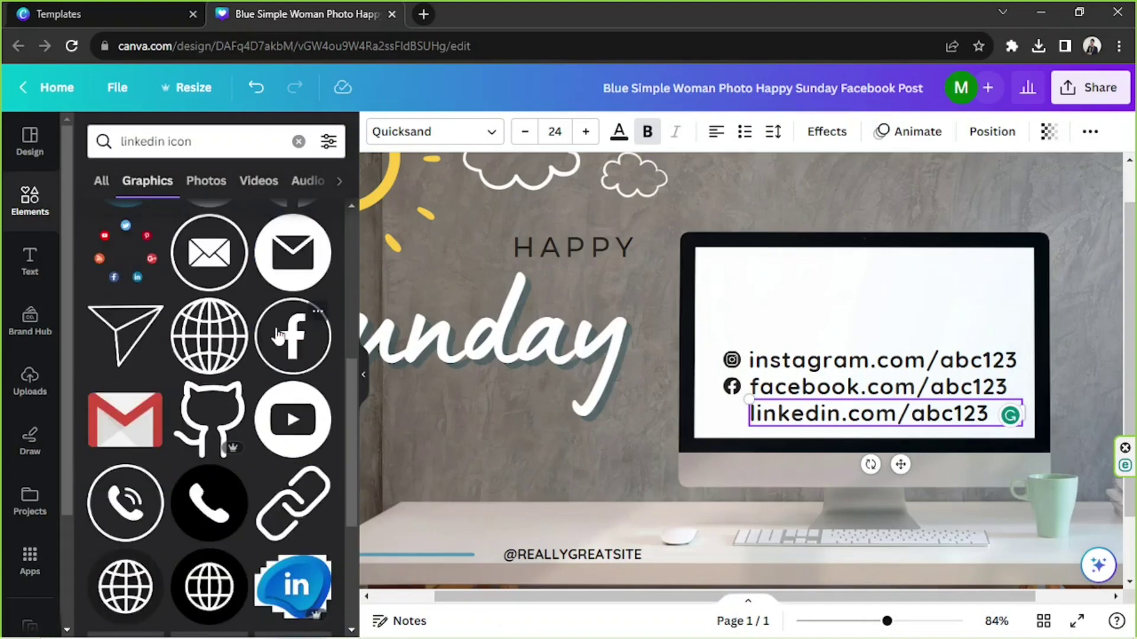
{"action": "scroll", "coordinate": [278, 335], "scroll_direction": "up", "scroll_amount": 6}
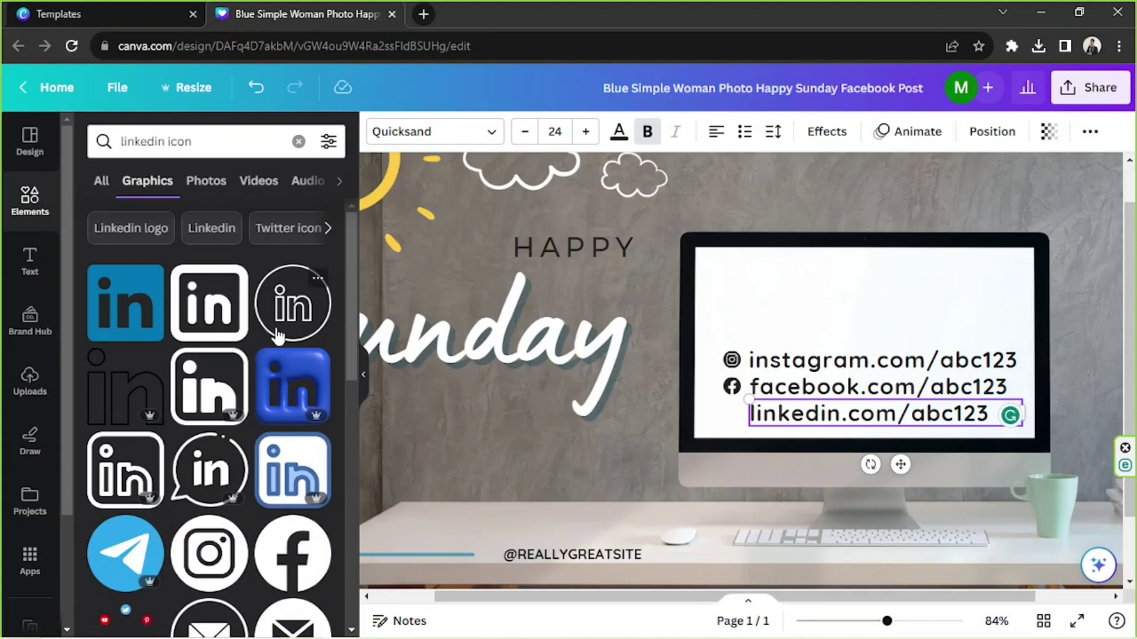
{"action": "left_click_drag", "start_coordinate": [125, 302], "coordinate": [917, 293]}
{"action": "left_click_drag", "start_coordinate": [797, 413], "coordinate": [864, 346]}
Paste a teal circle and move it down-left near the link lines.
{"action": "key", "text": "c"}
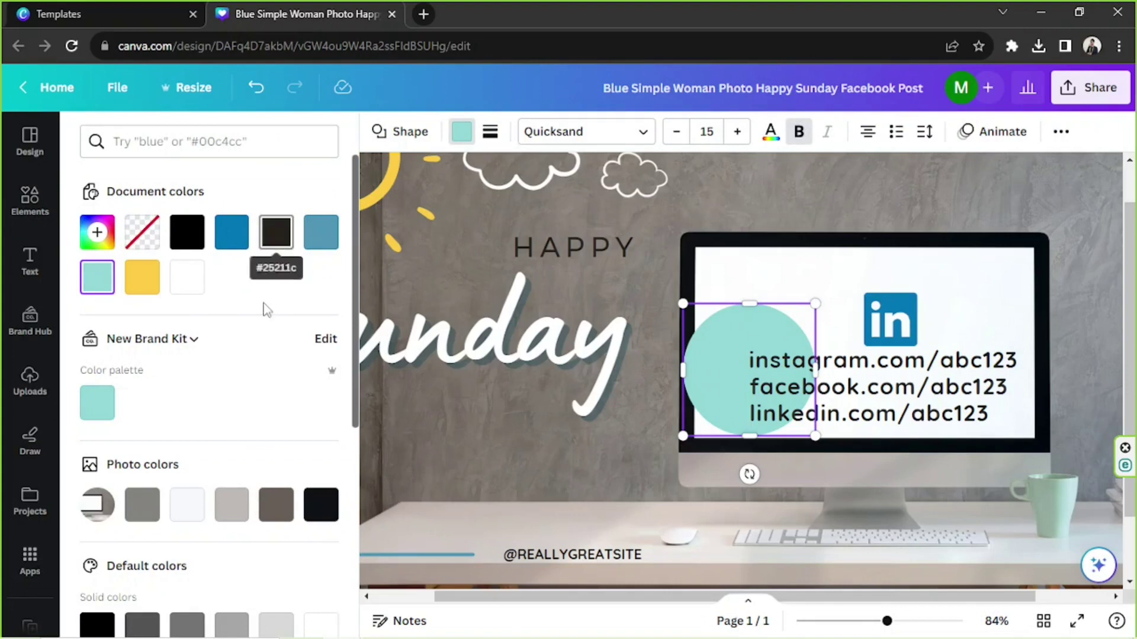
{"action": "left_click", "coordinate": [594, 350]}
{"action": "left_click_drag", "start_coordinate": [744, 337], "coordinate": [665, 395]}
Try copying the link text's style, then look up the dark text colour's hex code.
{"action": "left_click", "coordinate": [797, 395]}
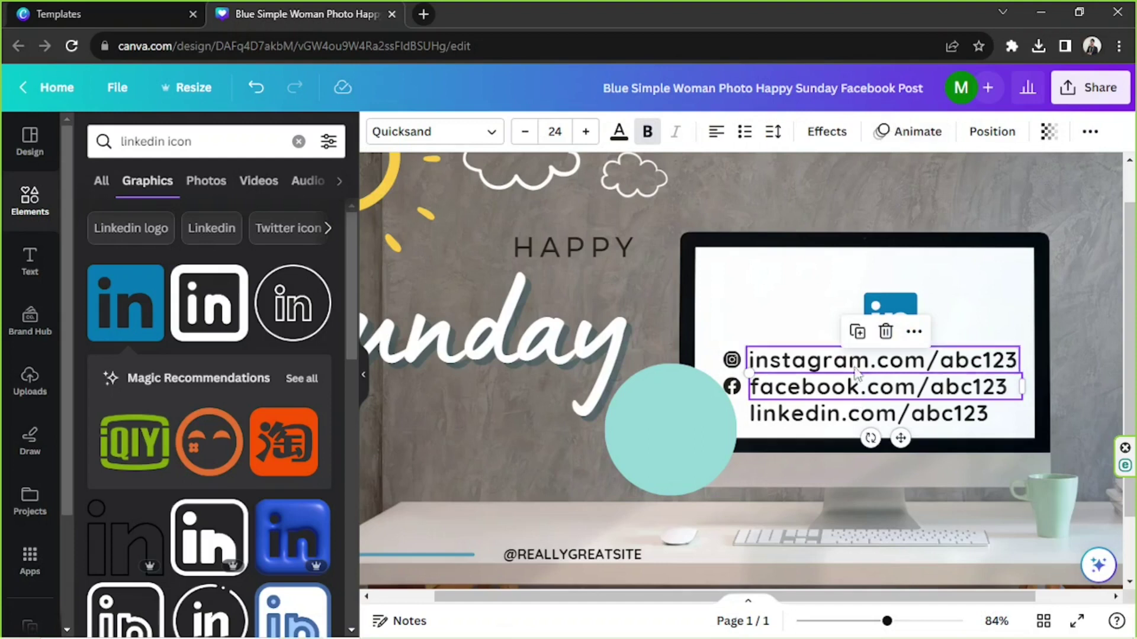
{"action": "left_click", "coordinate": [915, 333]}
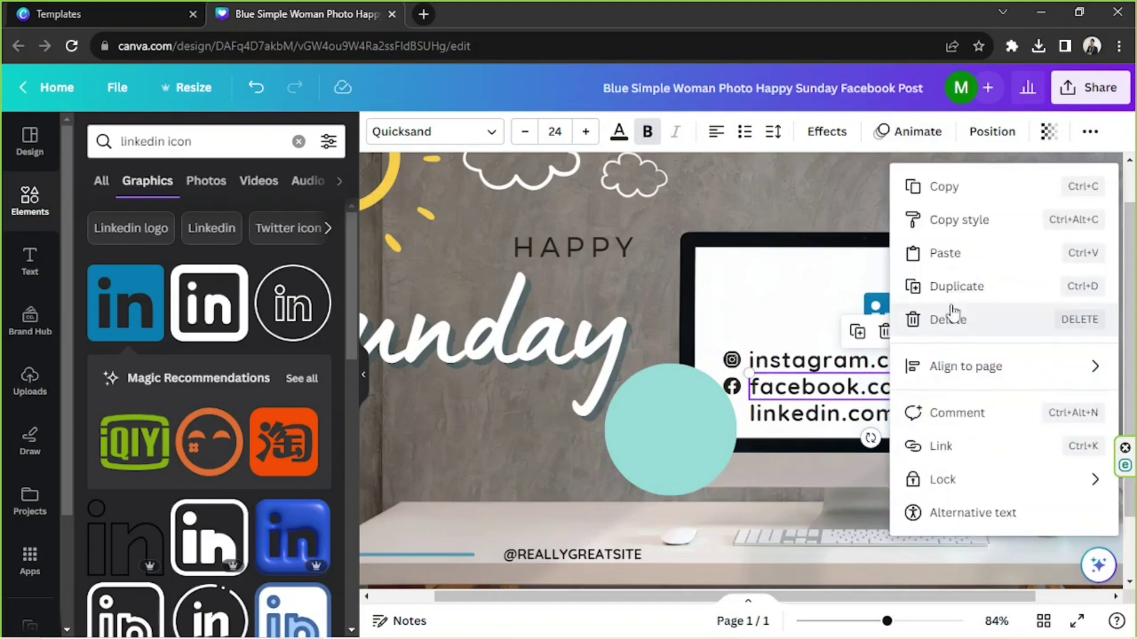
{"action": "left_click", "coordinate": [1003, 220]}
{"action": "left_click", "coordinate": [673, 436]}
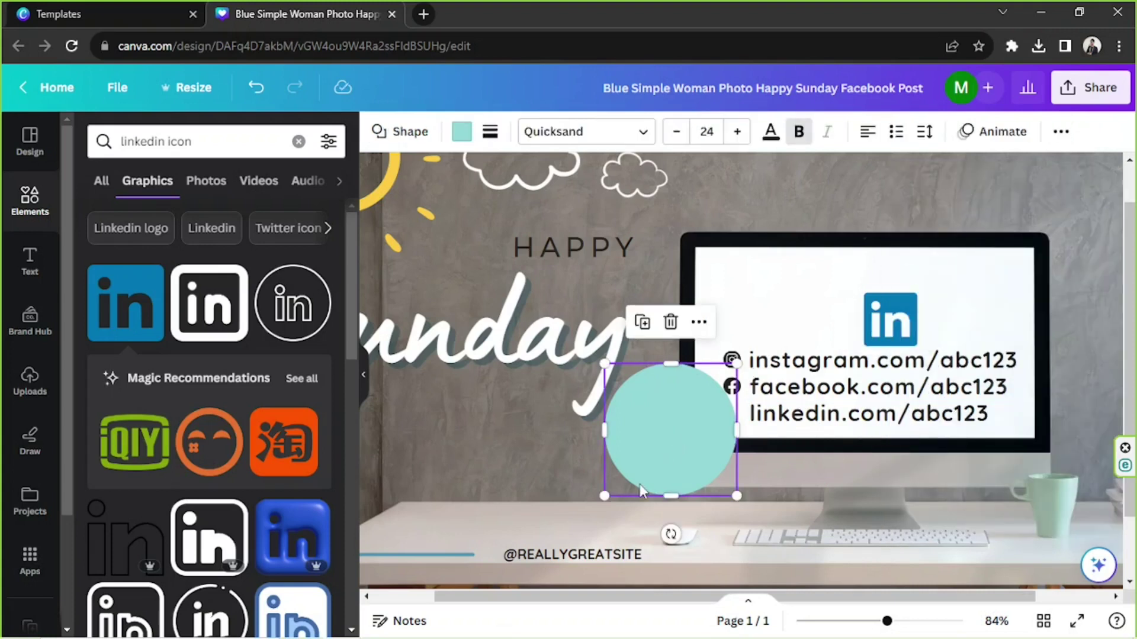
{"action": "left_click", "coordinate": [826, 444]}
{"action": "left_click", "coordinate": [819, 424]}
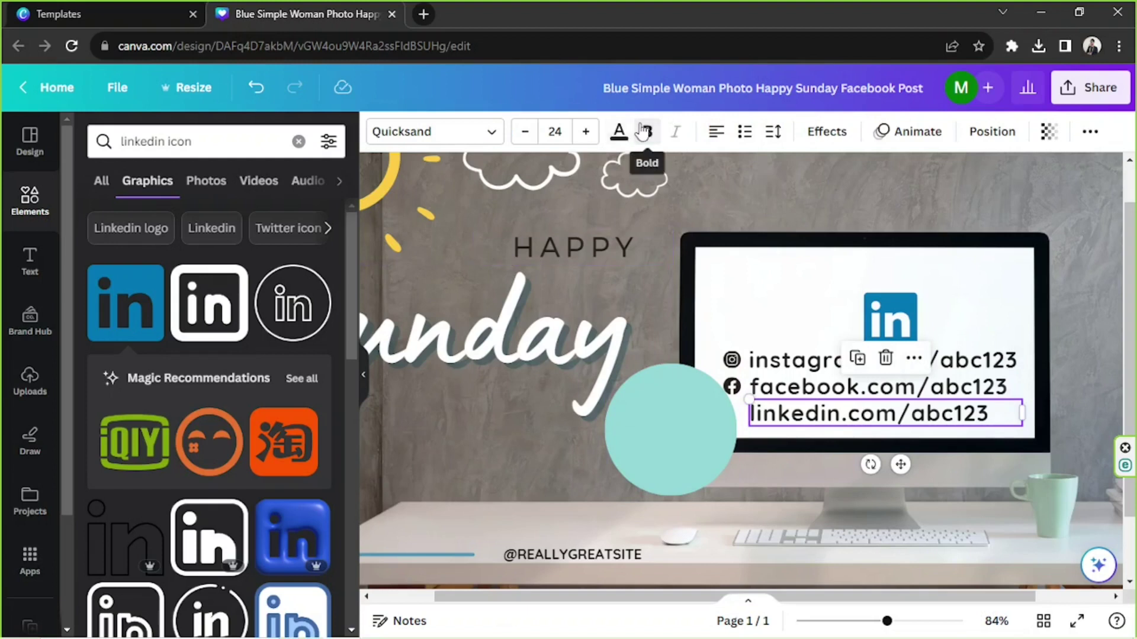
{"action": "left_click", "coordinate": [618, 130]}
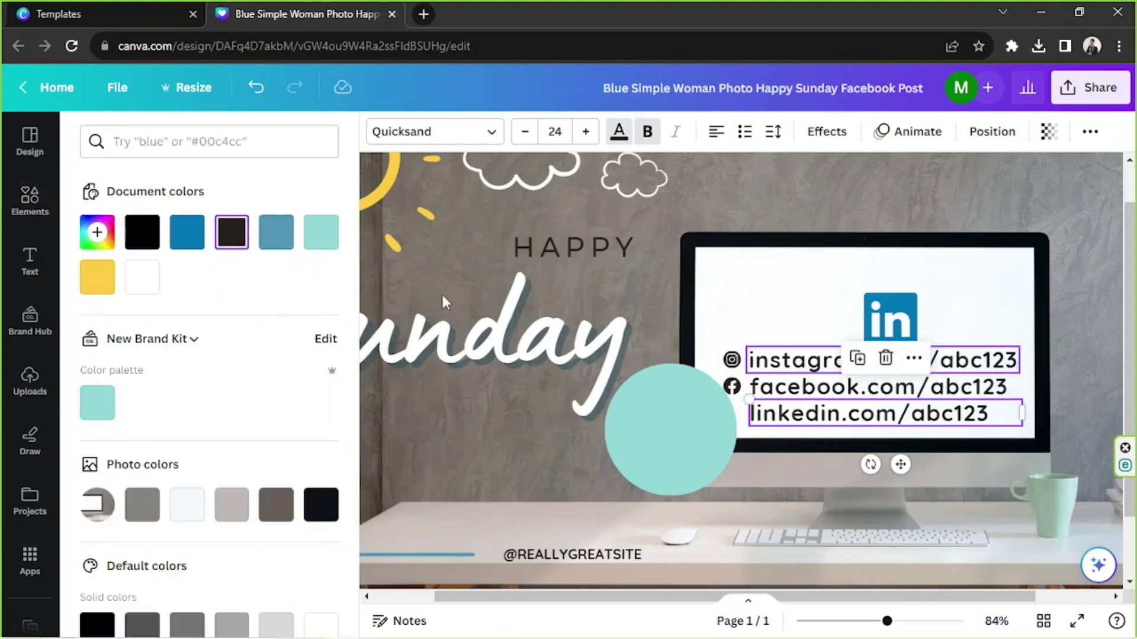
{"action": "left_click", "coordinate": [230, 244]}
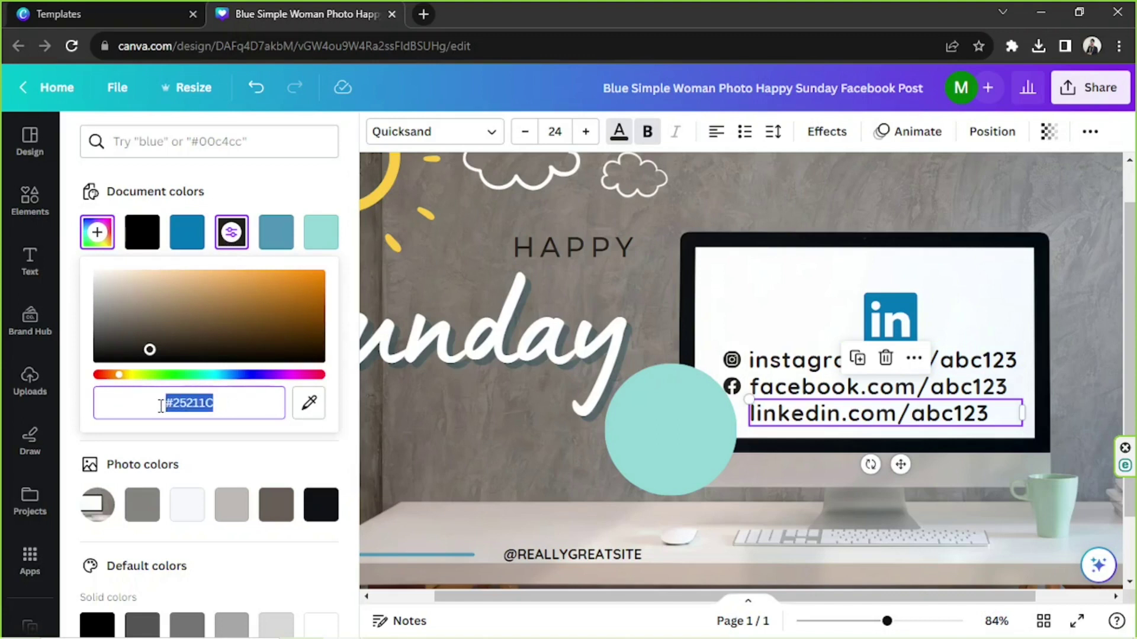
Fill the circle with the dark brown hex colour through a custom colour picker.
{"action": "left_click", "coordinate": [702, 455]}
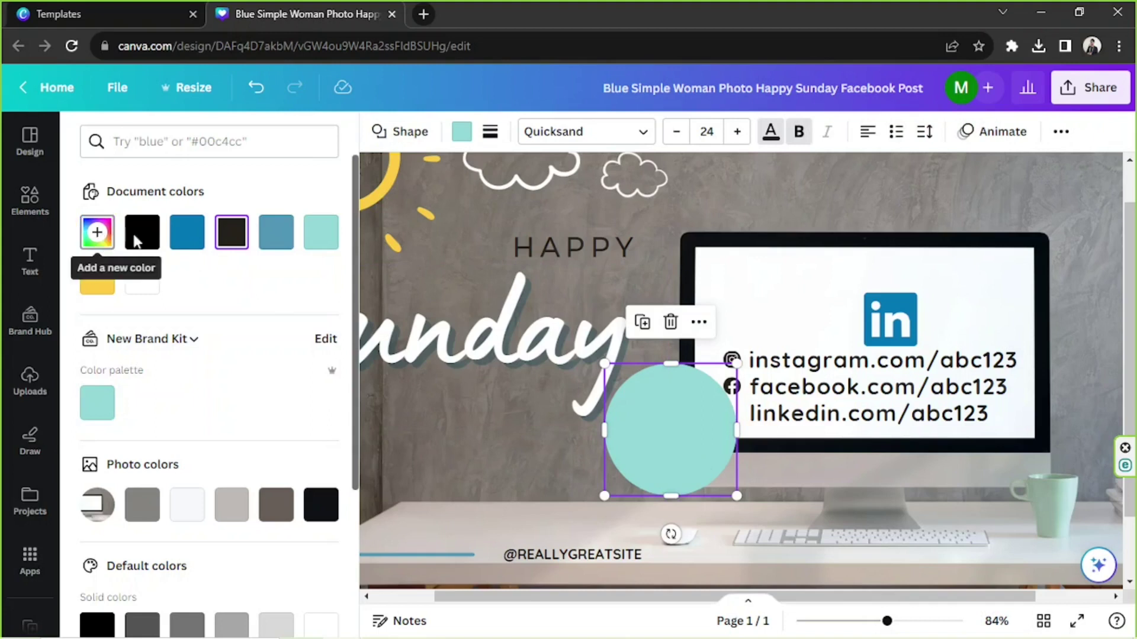
{"action": "left_click", "coordinate": [97, 232]}
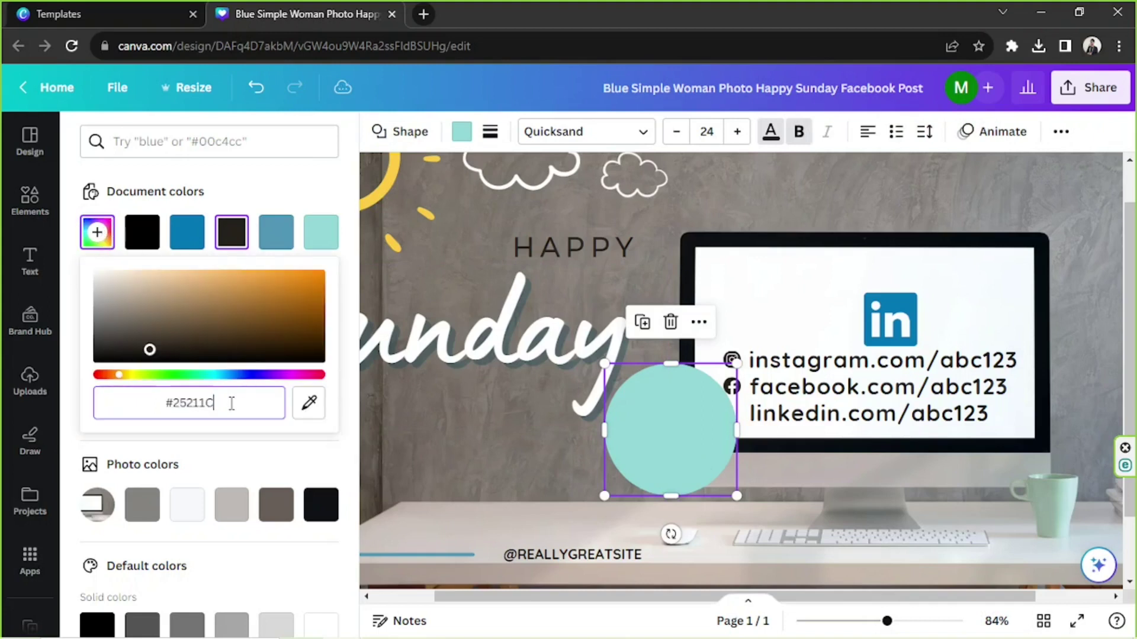
{"action": "left_click", "coordinate": [659, 472]}
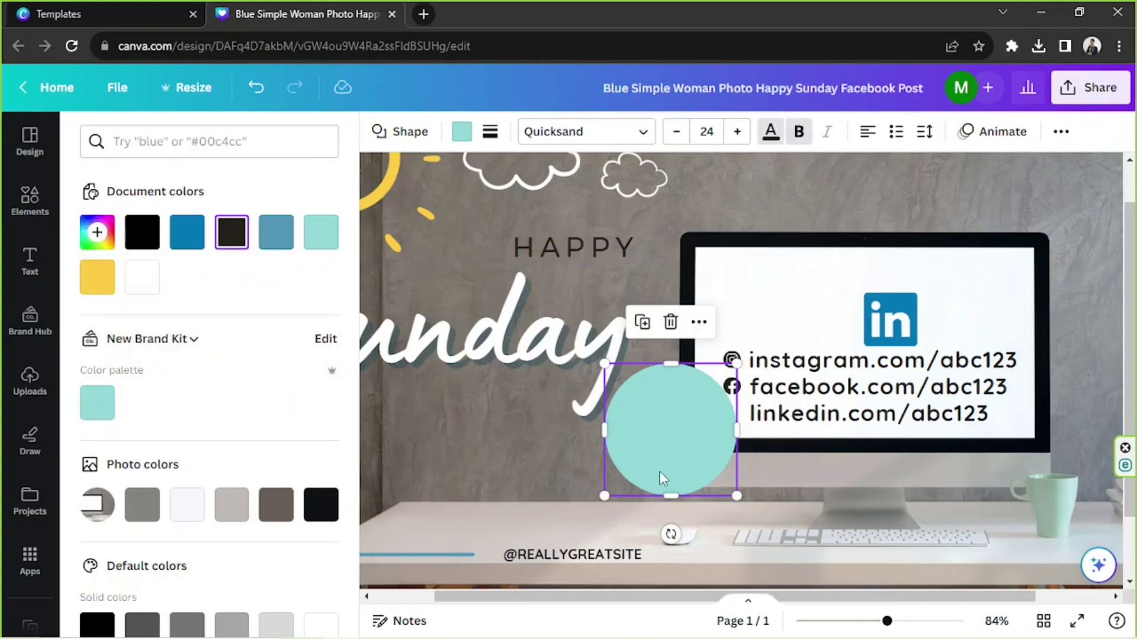
{"action": "left_click", "coordinate": [690, 445]}
{"action": "left_click", "coordinate": [672, 438]}
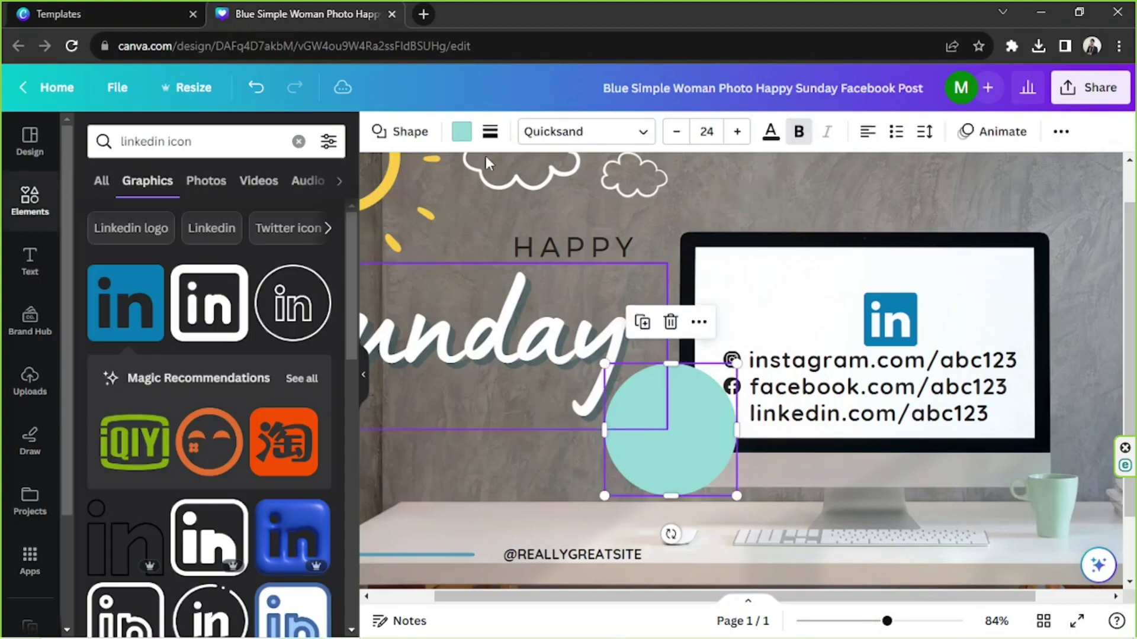
{"action": "left_click", "coordinate": [461, 132]}
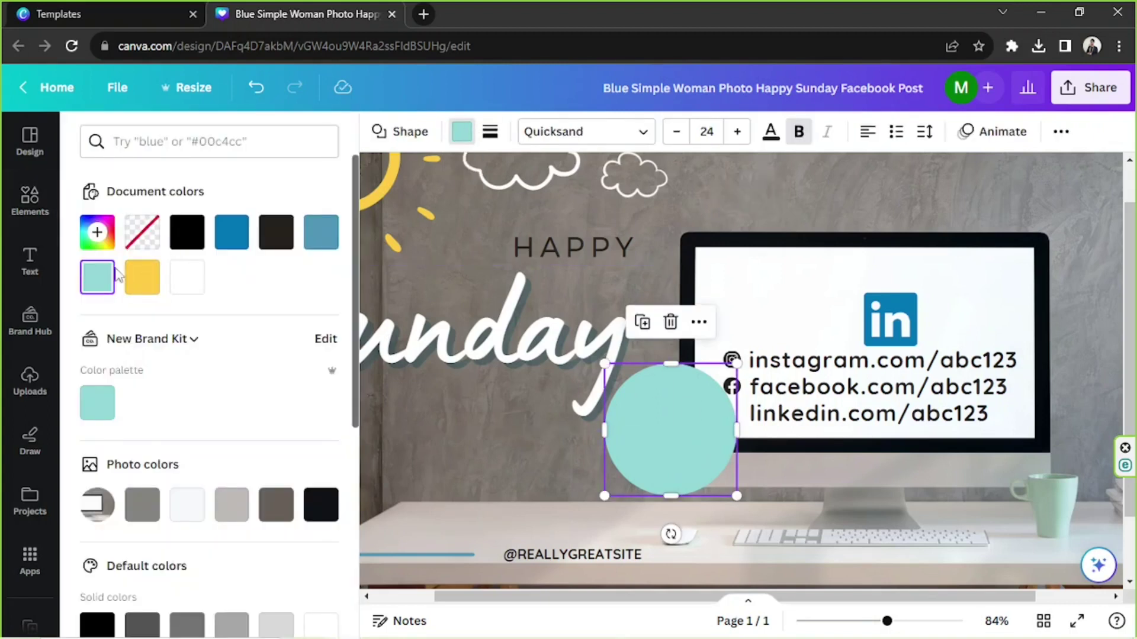
{"action": "left_click", "coordinate": [97, 233]}
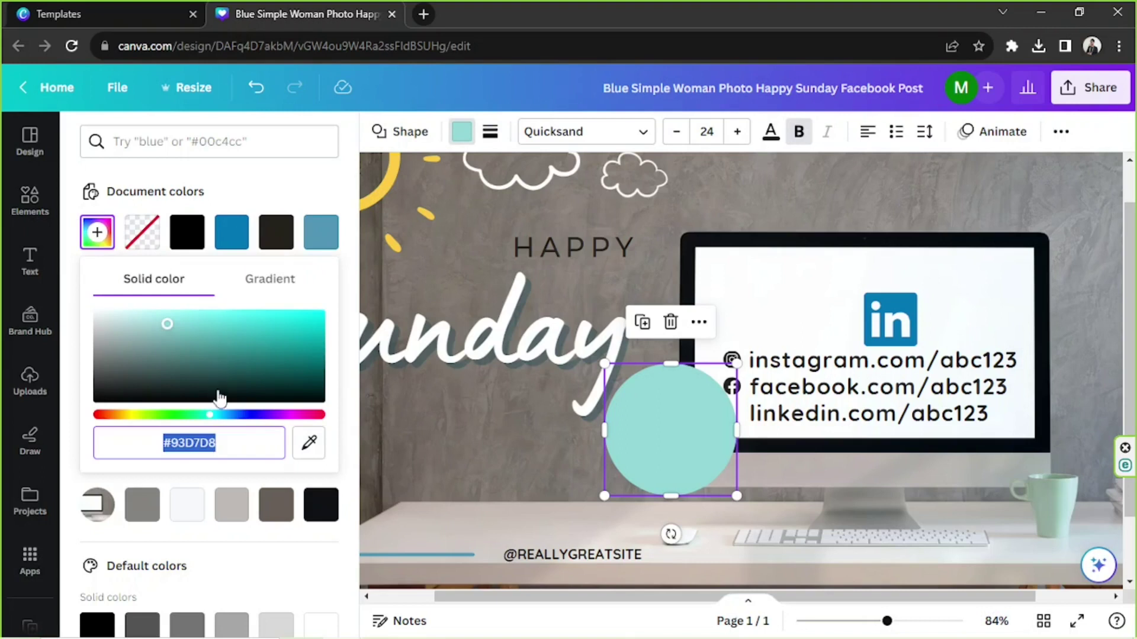
{"action": "key", "text": "ctrl+v"}
Apply dark brown to the circle and shrink it to icon size left of linkedin.com.
{"action": "left_click", "coordinate": [677, 461]}
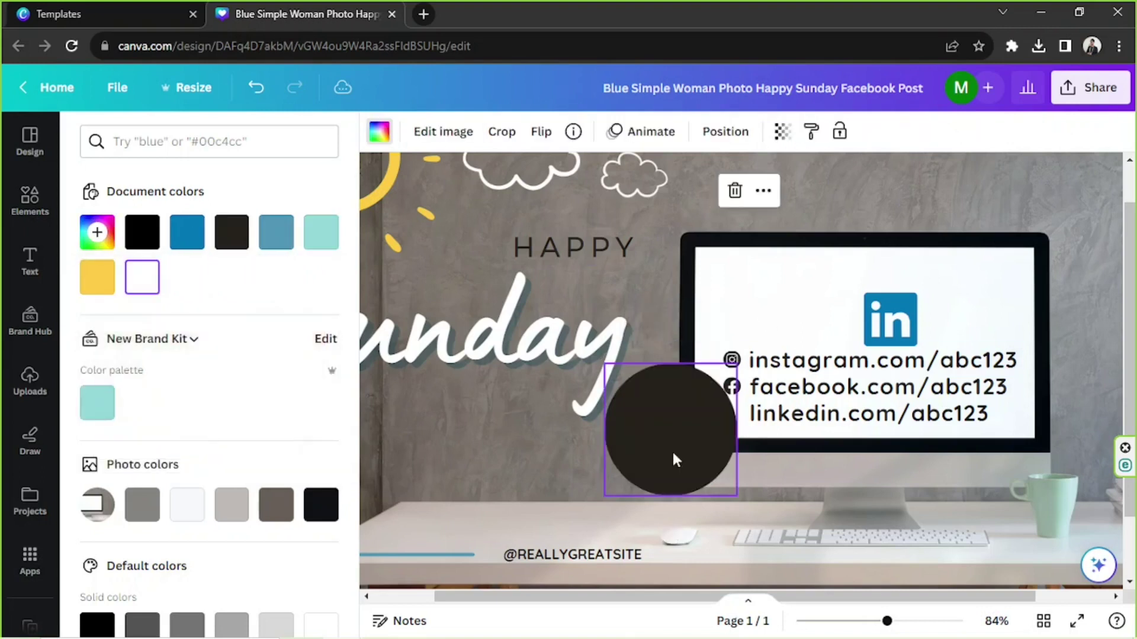
{"action": "left_click", "coordinate": [676, 460]}
{"action": "scroll", "coordinate": [715, 391], "scroll_direction": "up", "scroll_amount": 6}
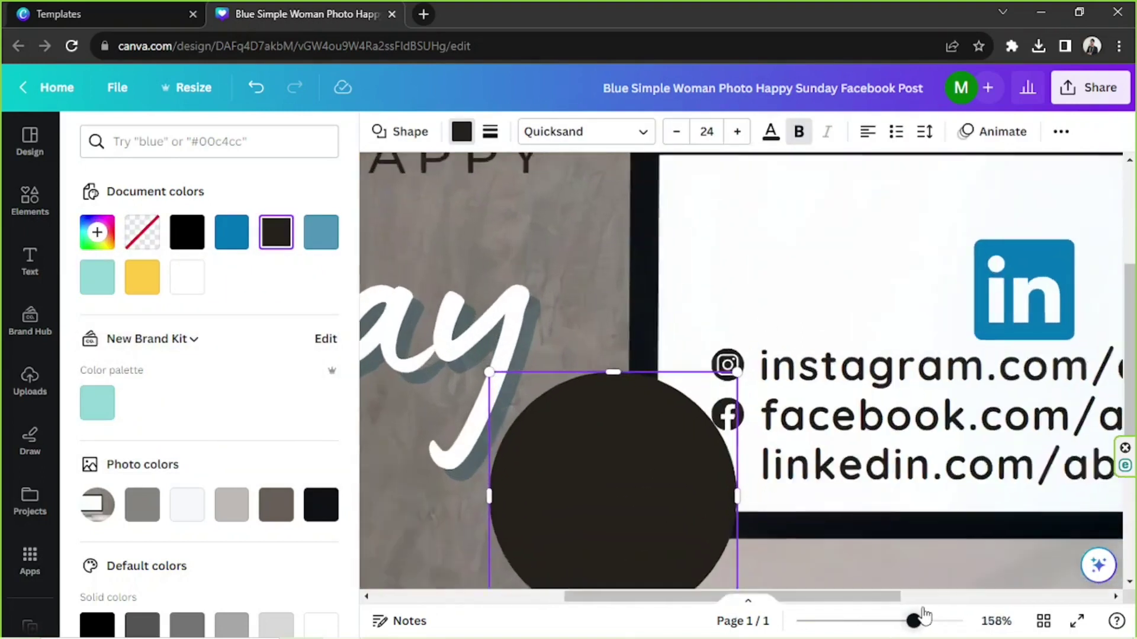
{"action": "left_click_drag", "start_coordinate": [675, 355], "coordinate": [685, 396]}
{"action": "scroll", "coordinate": [743, 533], "scroll_direction": "down", "scroll_amount": 2}
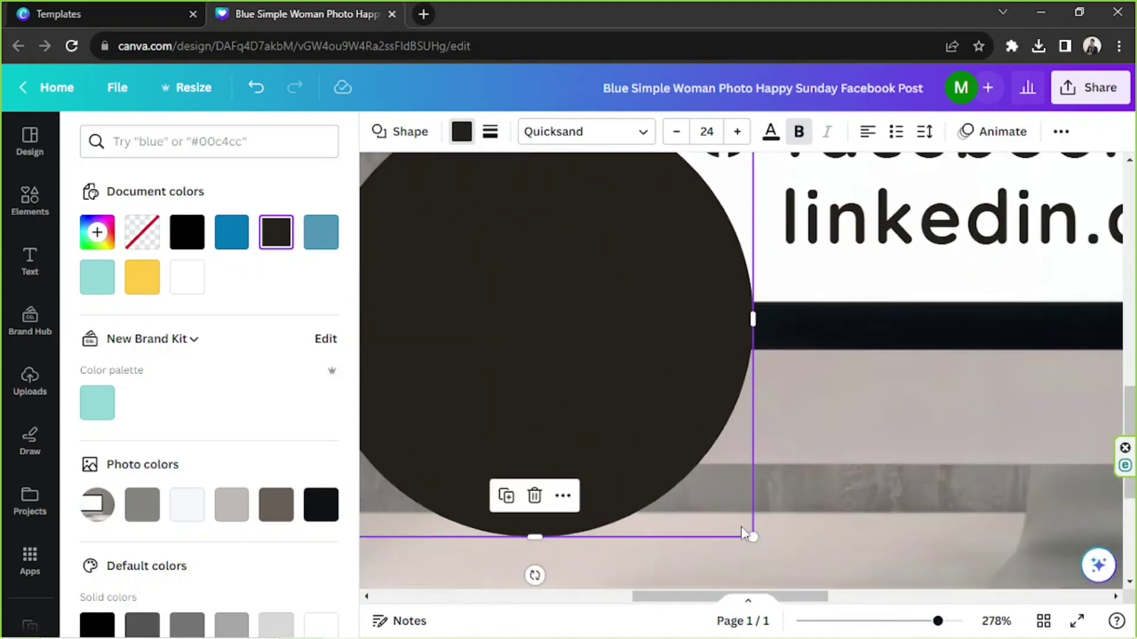
{"action": "left_click_drag", "start_coordinate": [749, 537], "coordinate": [525, 278]}
{"action": "scroll", "coordinate": [531, 358], "scroll_direction": "up", "scroll_amount": 5}
{"action": "left_click_drag", "start_coordinate": [531, 358], "coordinate": [659, 360]}
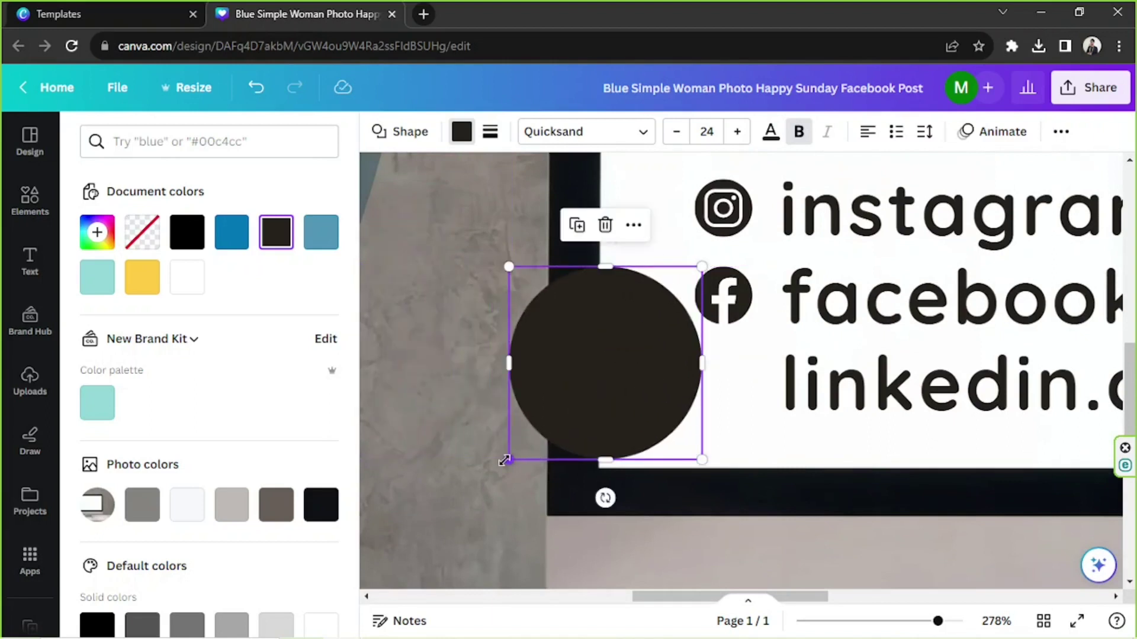
{"action": "left_click_drag", "start_coordinate": [504, 460], "coordinate": [709, 386]}
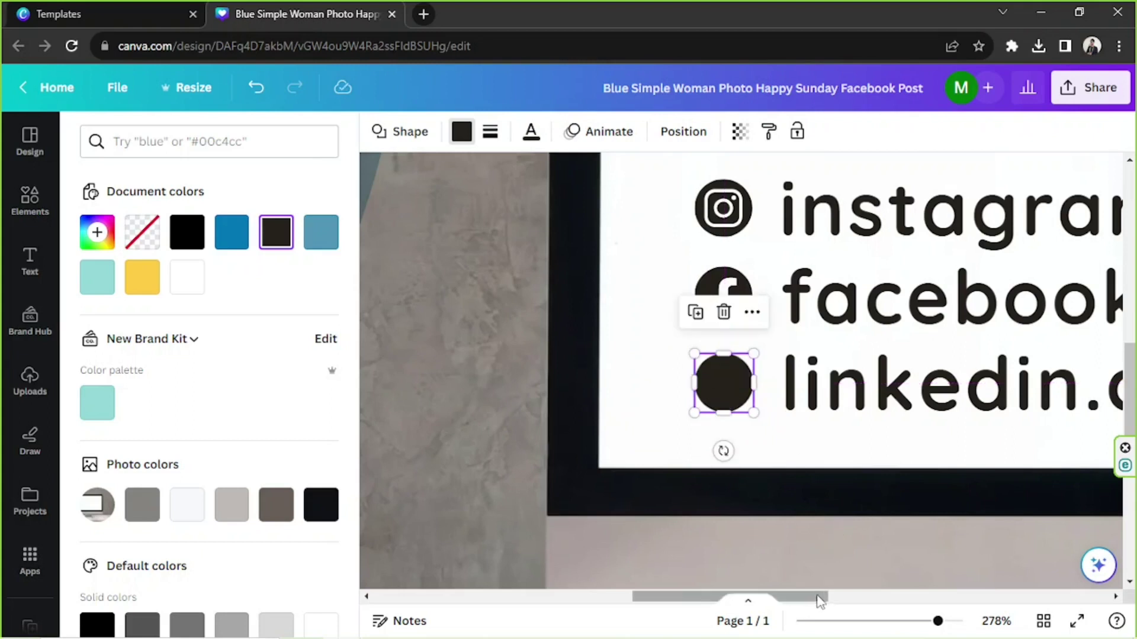
{"action": "left_click_drag", "start_coordinate": [819, 597], "coordinate": [888, 597]}
Move the LinkedIn logo down and recolour it dark brown #25211c.
{"action": "scroll", "coordinate": [787, 541], "scroll_direction": "up", "scroll_amount": 2}
{"action": "scroll", "coordinate": [790, 544], "scroll_direction": "up", "scroll_amount": 1}
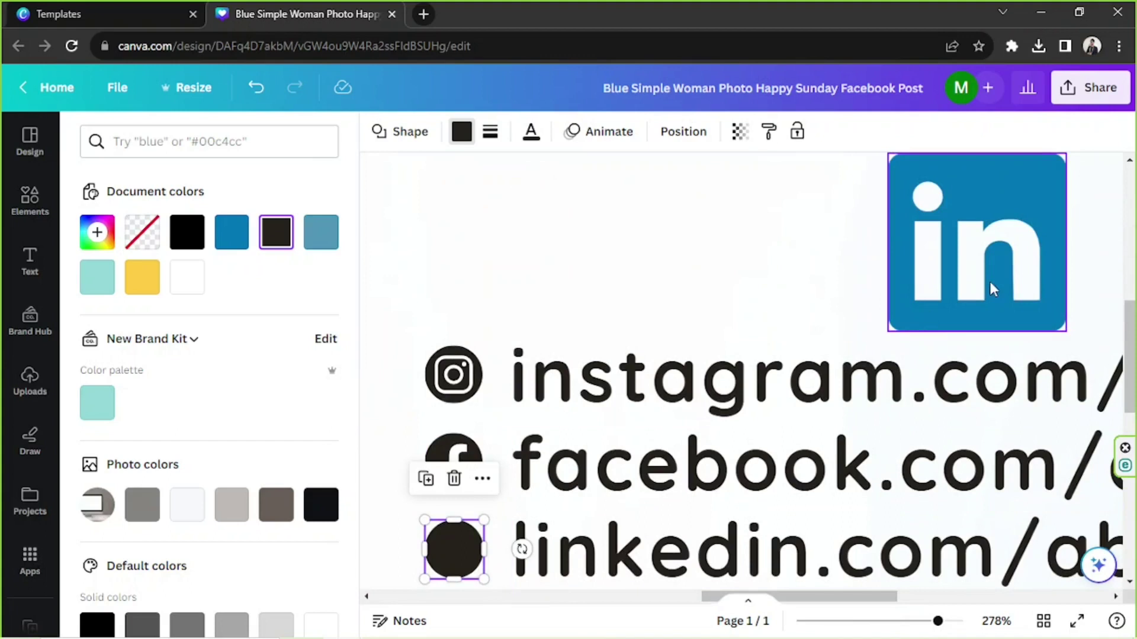
{"action": "left_click", "coordinate": [995, 266]}
{"action": "left_click_drag", "start_coordinate": [998, 255], "coordinate": [584, 510]}
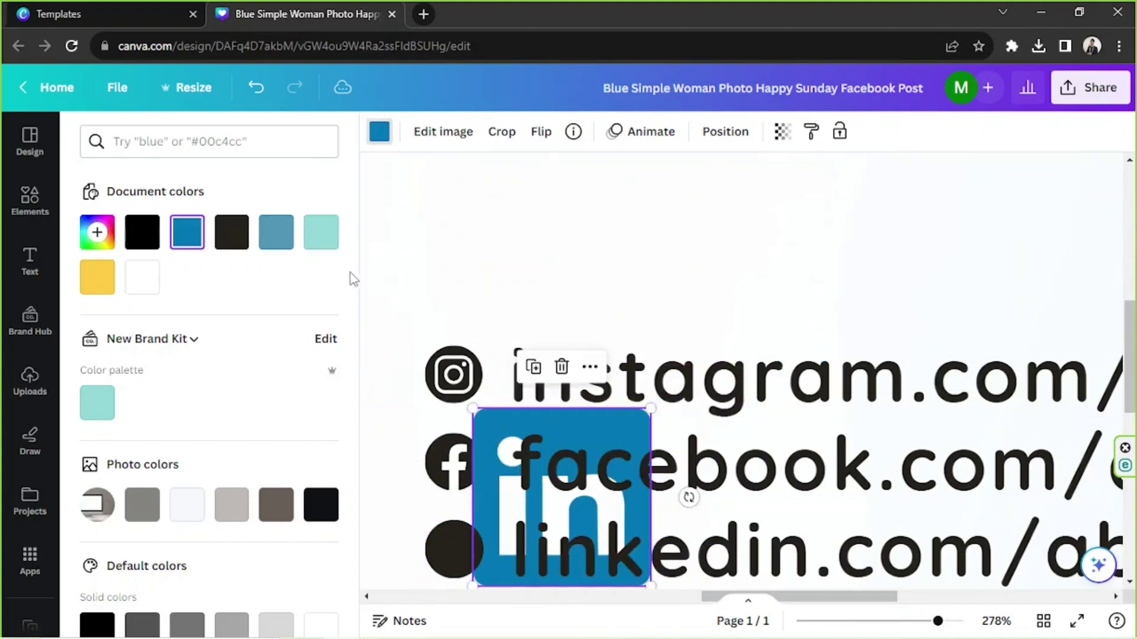
{"action": "left_click", "coordinate": [382, 133]}
{"action": "left_click", "coordinate": [381, 132]}
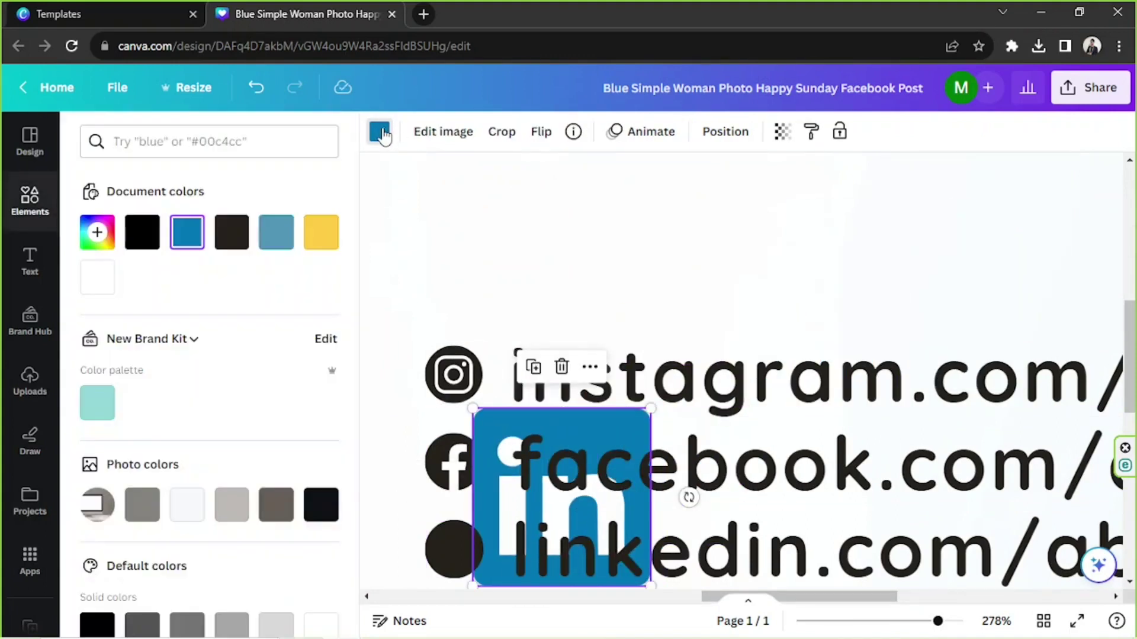
{"action": "left_click", "coordinate": [231, 232]}
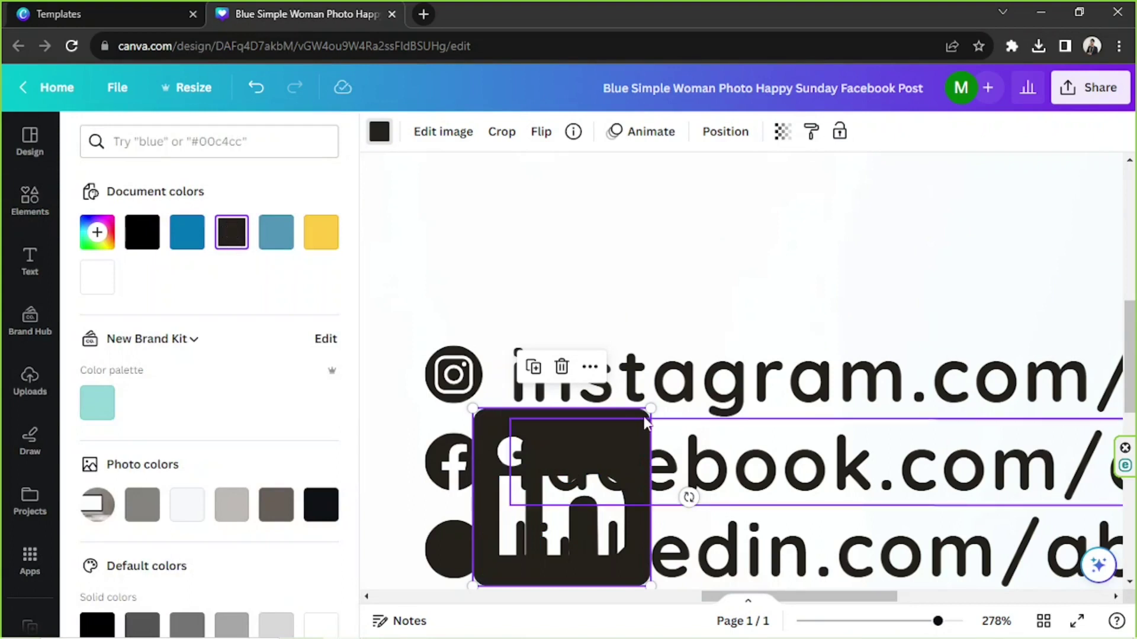
Shrink the LinkedIn logo over the dark circle and nudge it into place.
{"action": "left_click_drag", "start_coordinate": [650, 408], "coordinate": [454, 562]}
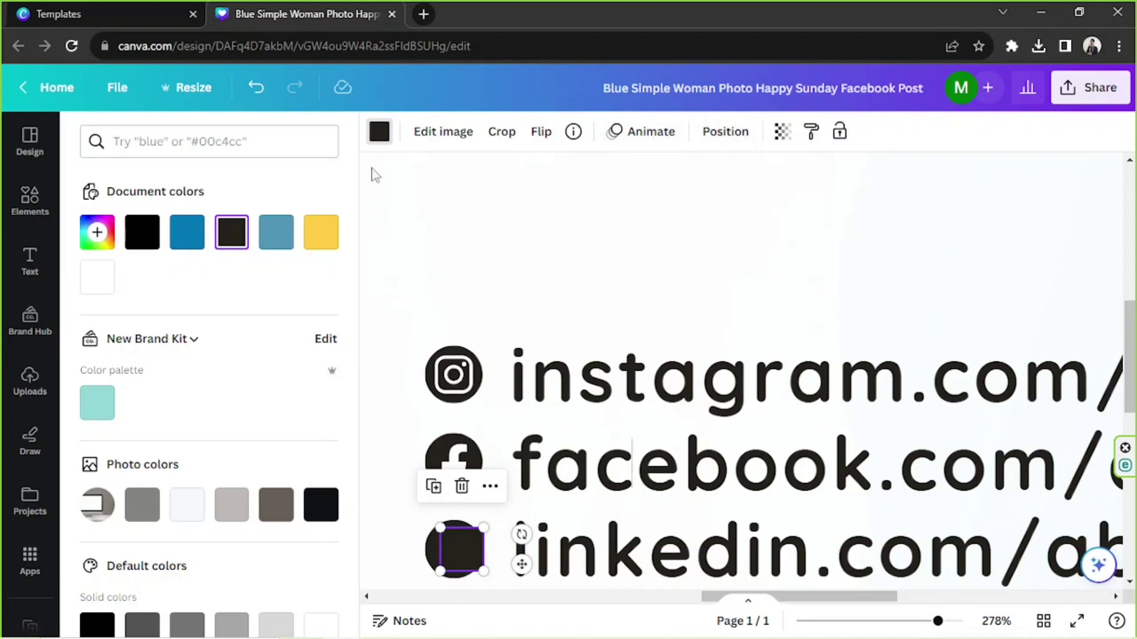
{"action": "left_click", "coordinate": [725, 131]}
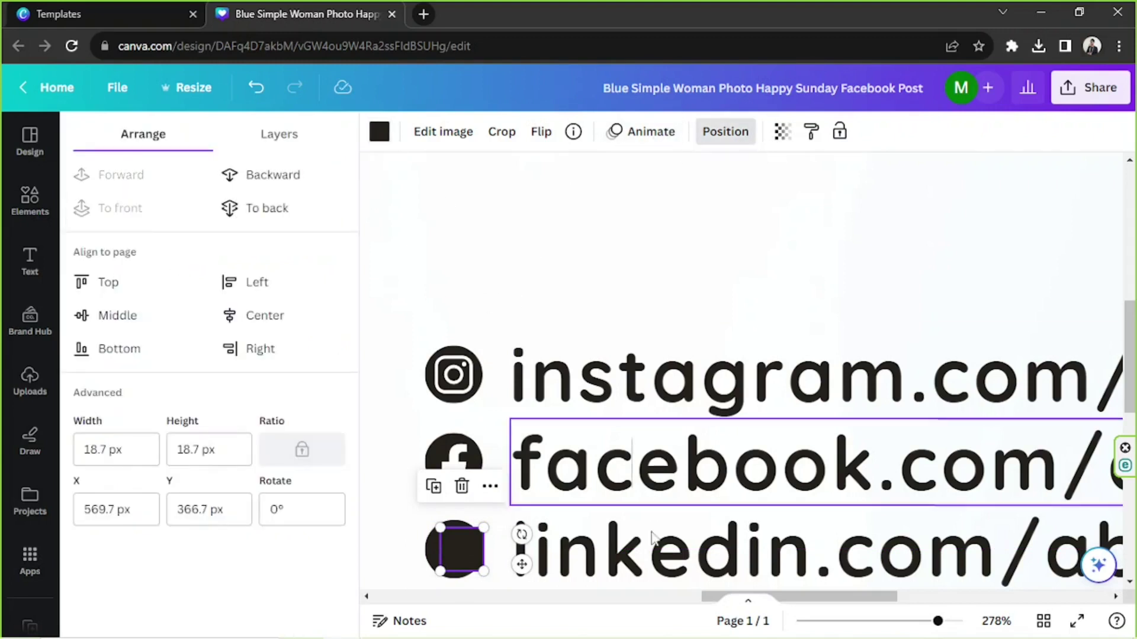
{"action": "left_click_drag", "start_coordinate": [858, 598], "coordinate": [800, 599]}
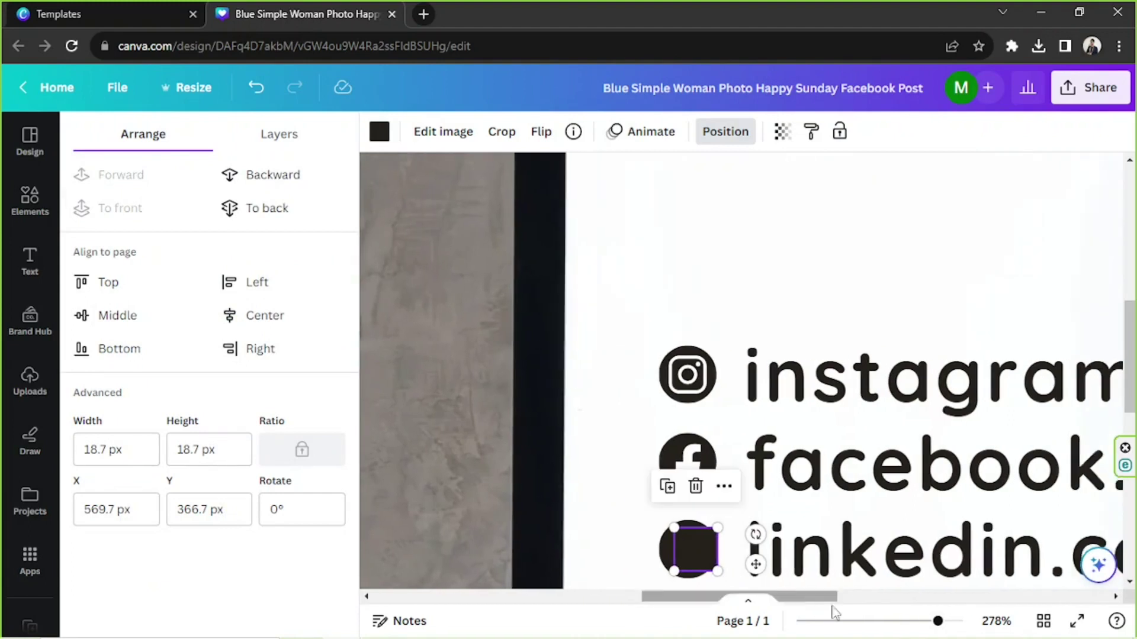
{"action": "left_click_drag", "start_coordinate": [940, 621], "coordinate": [988, 619]}
{"action": "scroll", "coordinate": [700, 437], "scroll_direction": "down", "scroll_amount": 6}
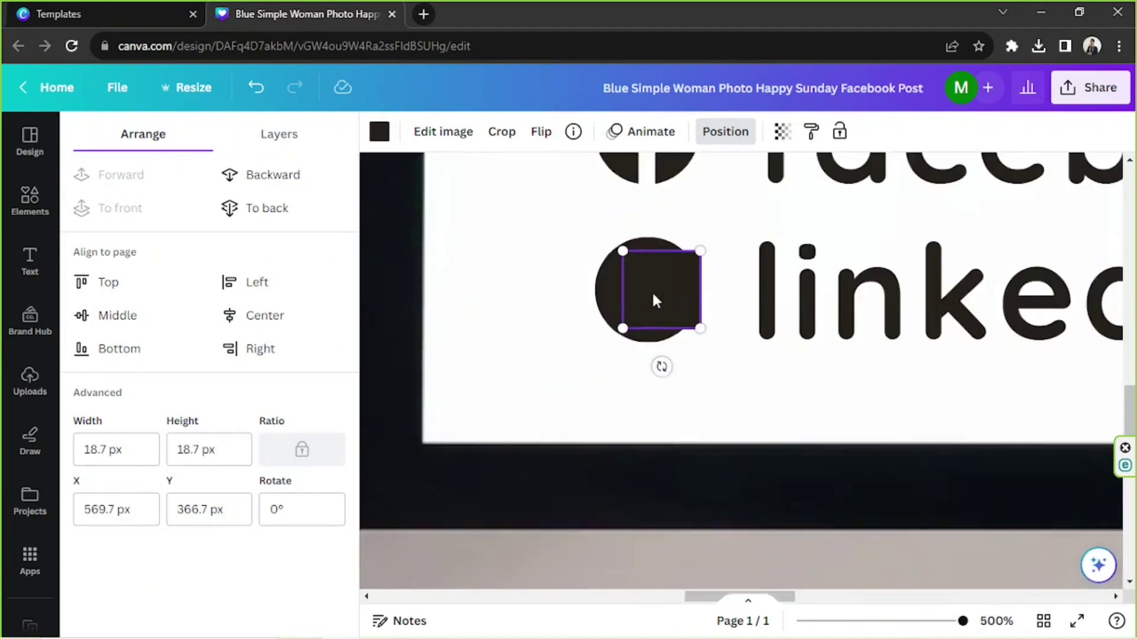
{"action": "left_click_drag", "start_coordinate": [655, 299], "coordinate": [640, 282]}
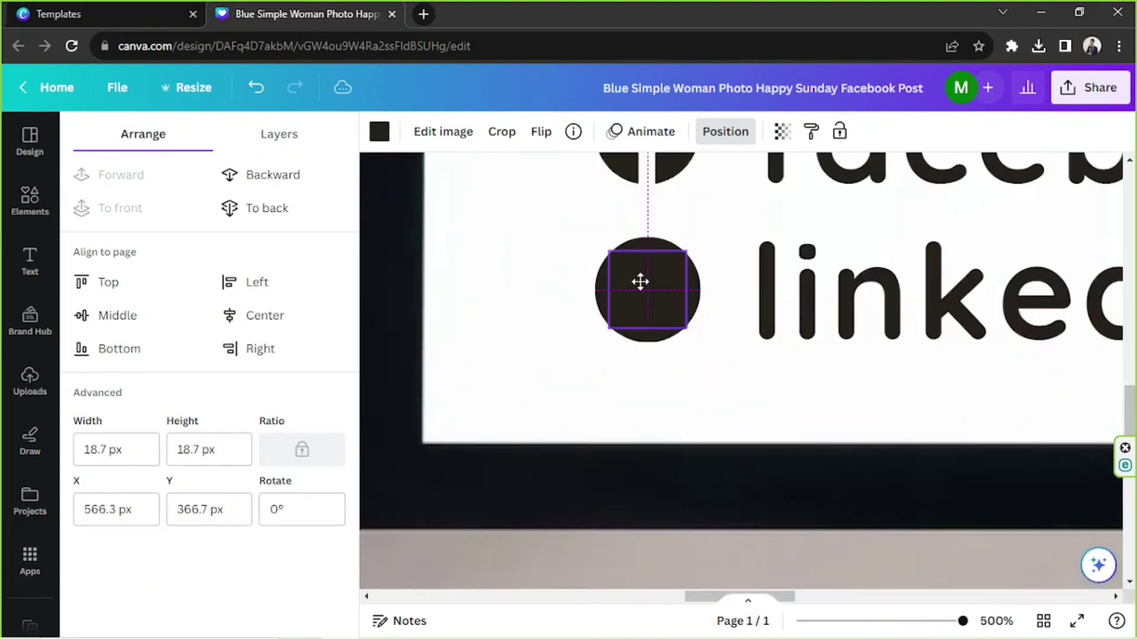
{"action": "left_click", "coordinate": [521, 339]}
Shrink the teal circle to a small size and colour it white.
{"action": "scroll", "coordinate": [520, 339], "scroll_direction": "up", "scroll_amount": 5}
{"action": "double_click", "coordinate": [525, 327]}
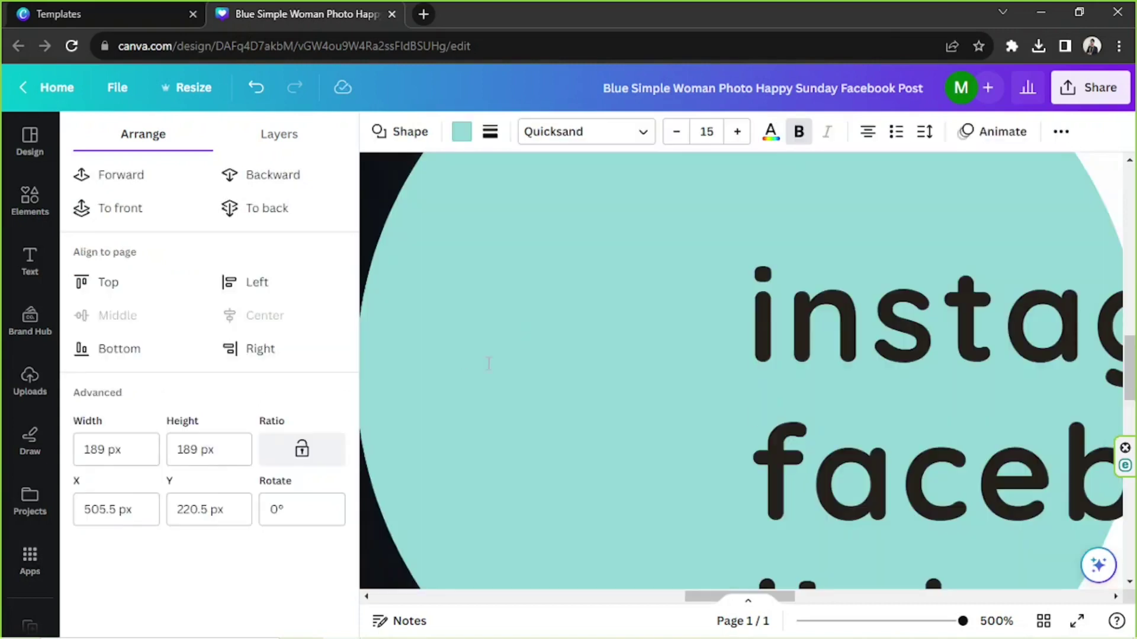
{"action": "left_click_drag", "start_coordinate": [962, 621], "coordinate": [887, 621]}
{"action": "left_click_drag", "start_coordinate": [808, 423], "coordinate": [704, 323]}
{"action": "left_click", "coordinate": [461, 131]}
{"action": "left_click", "coordinate": [140, 277]}
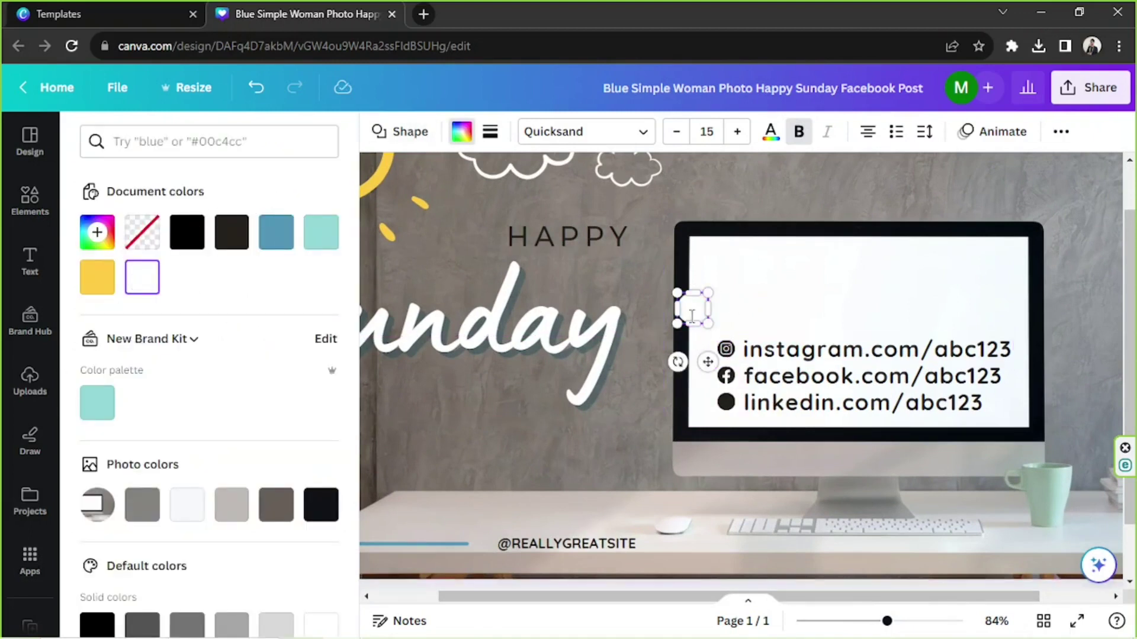
Place the white circle over the LinkedIn icon, resized and centred inside the dark circle.
{"action": "left_click_drag", "start_coordinate": [699, 291], "coordinate": [726, 399]}
{"action": "left_click_drag", "start_coordinate": [921, 622], "coordinate": [964, 621]}
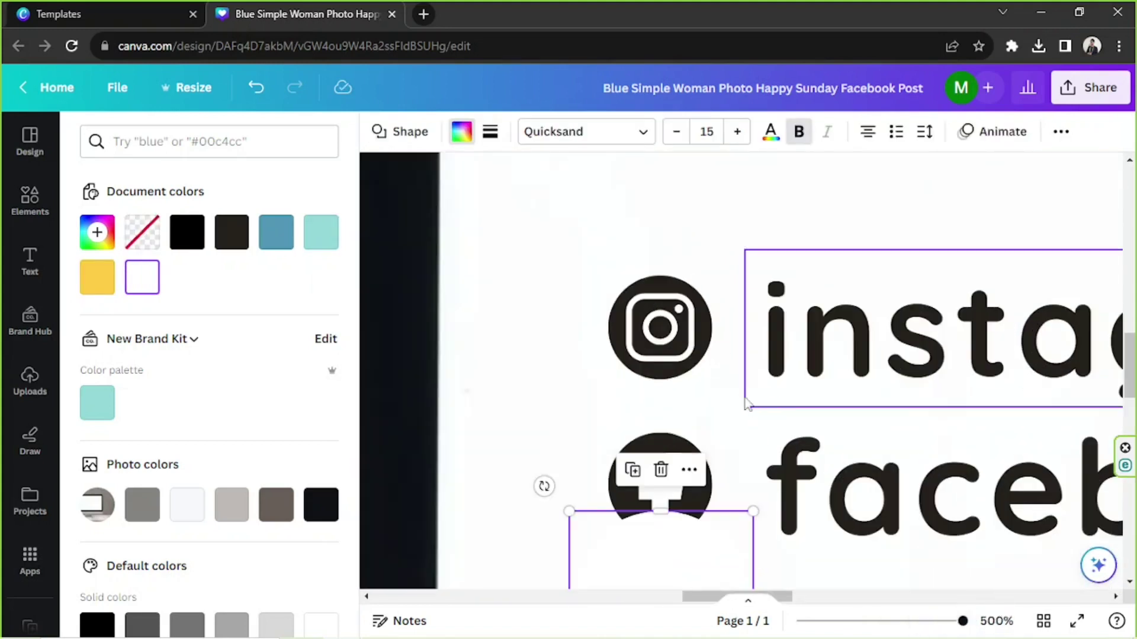
{"action": "scroll", "coordinate": [734, 317], "scroll_direction": "down", "scroll_amount": 3}
{"action": "left_click_drag", "start_coordinate": [749, 259], "coordinate": [648, 366]}
{"action": "left_click_drag", "start_coordinate": [608, 400], "coordinate": [654, 381]}
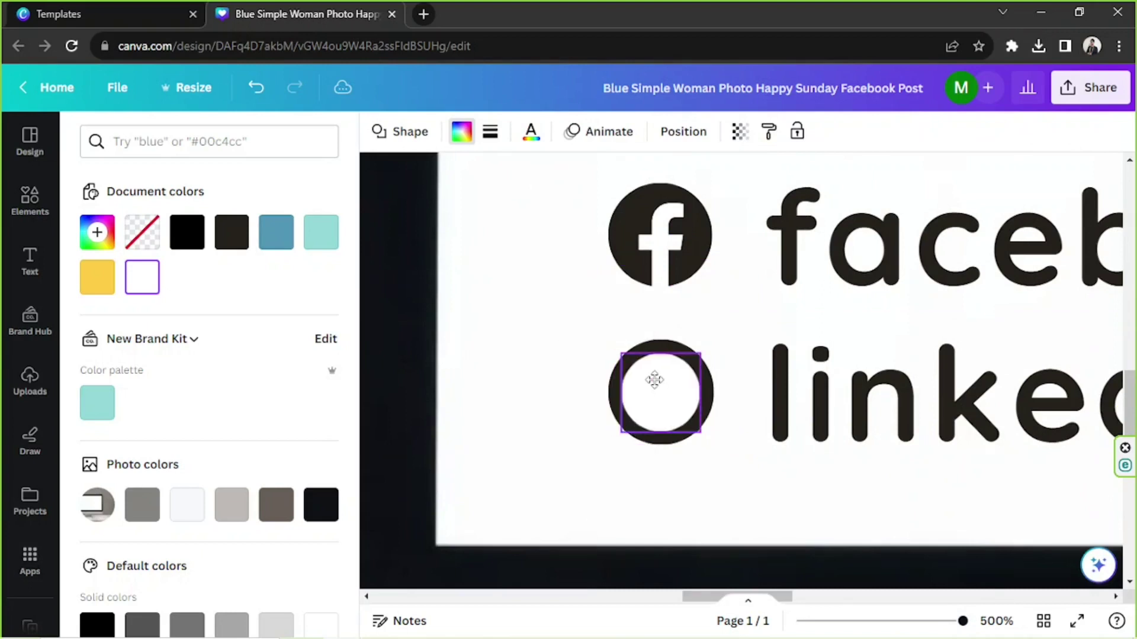
Send the white shape behind the LinkedIn logo.
{"action": "left_click", "coordinate": [683, 131]}
{"action": "left_click", "coordinate": [276, 177]}
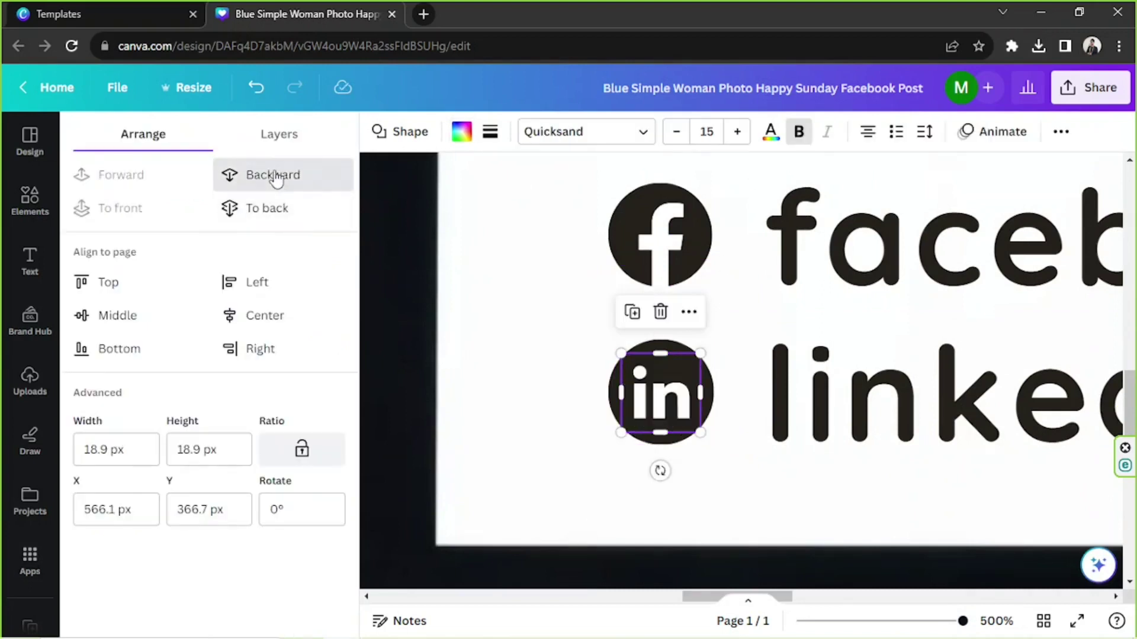
{"action": "left_click", "coordinate": [495, 314]}
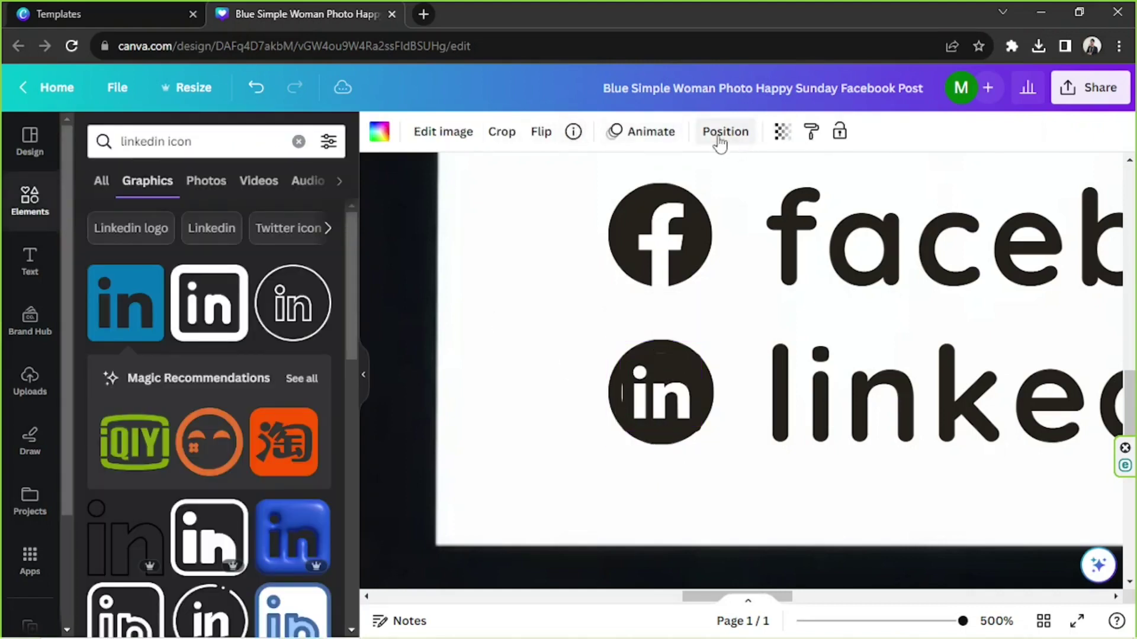
Resize the white circle behind the LinkedIn icon and change it into a square.
{"action": "key", "text": "alt+1"}
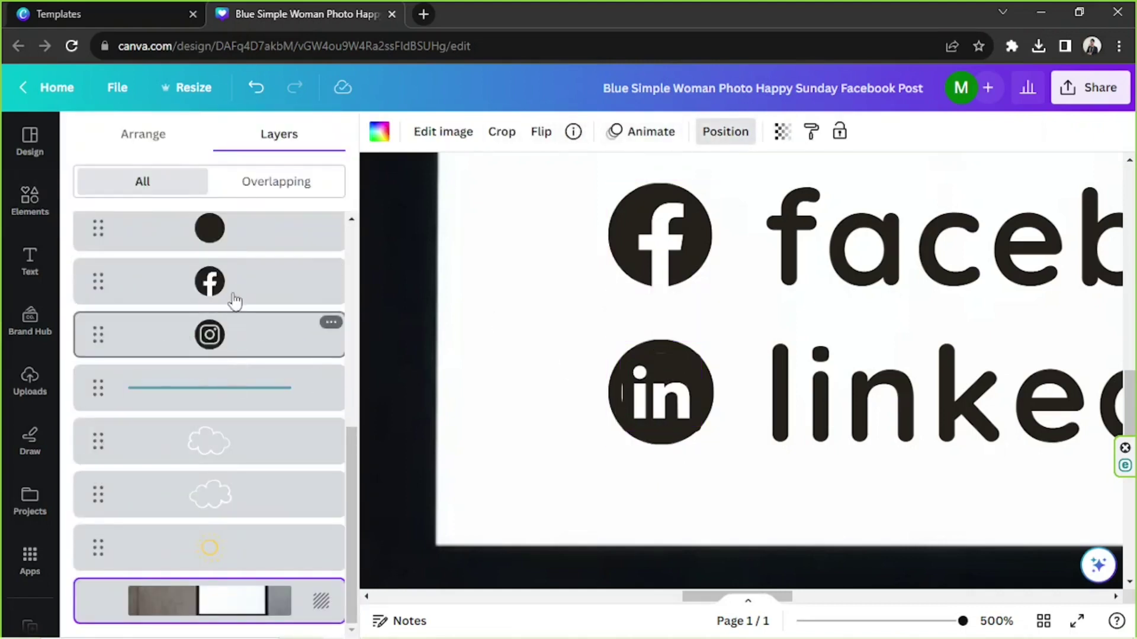
{"action": "scroll", "coordinate": [237, 376], "scroll_direction": "up", "scroll_amount": 8}
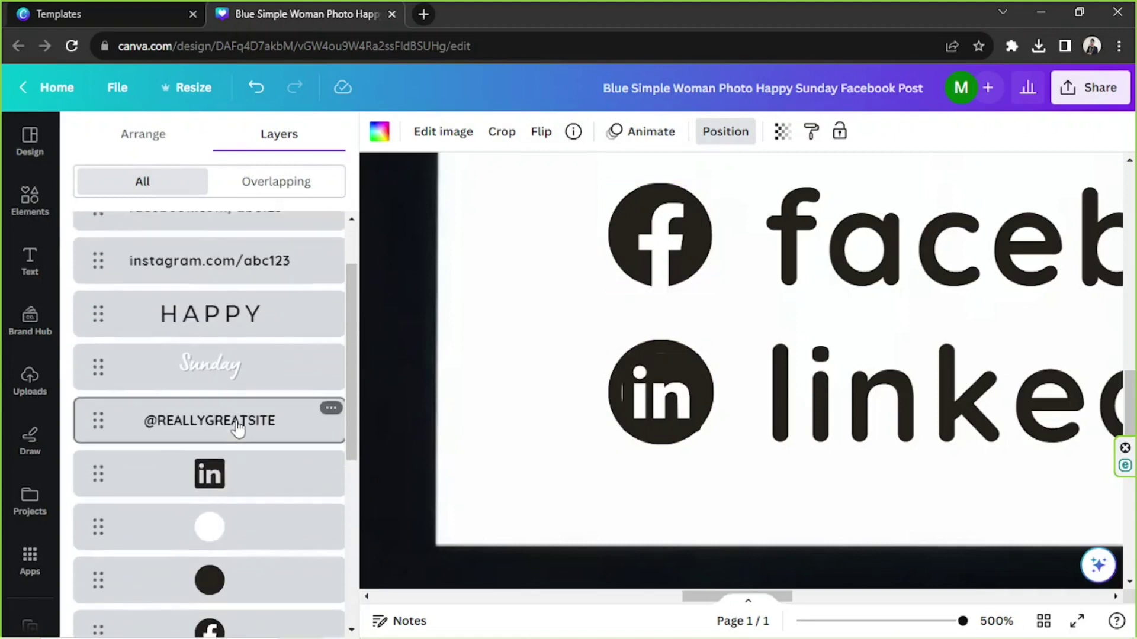
{"action": "scroll", "coordinate": [237, 427], "scroll_direction": "down", "scroll_amount": 3}
{"action": "left_click", "coordinate": [615, 408]}
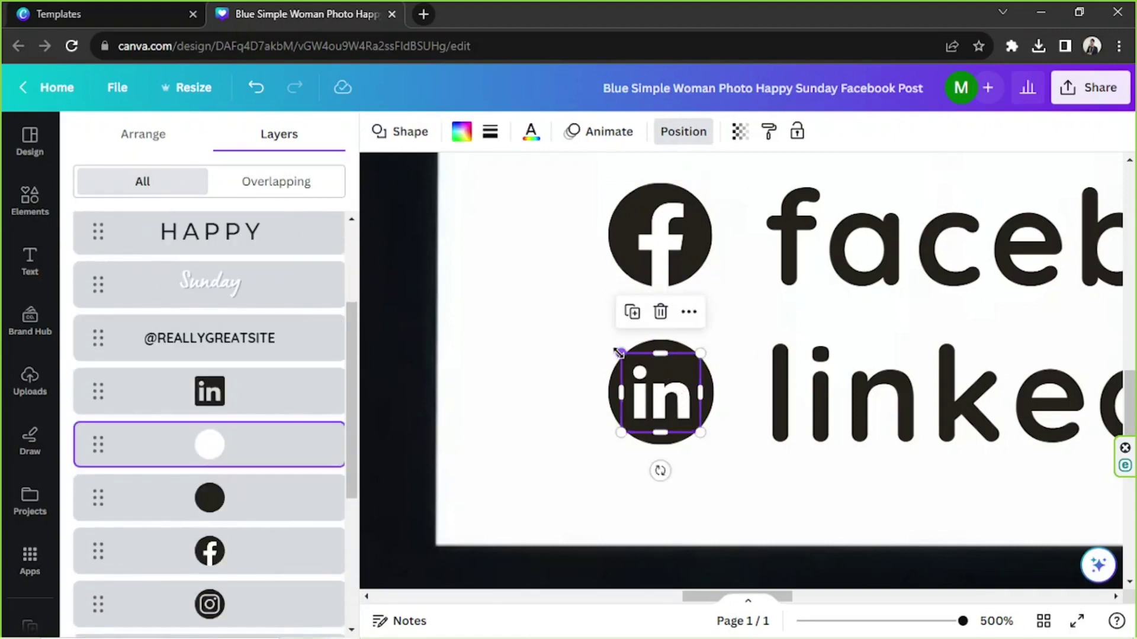
{"action": "left_click_drag", "start_coordinate": [618, 350], "coordinate": [630, 359]}
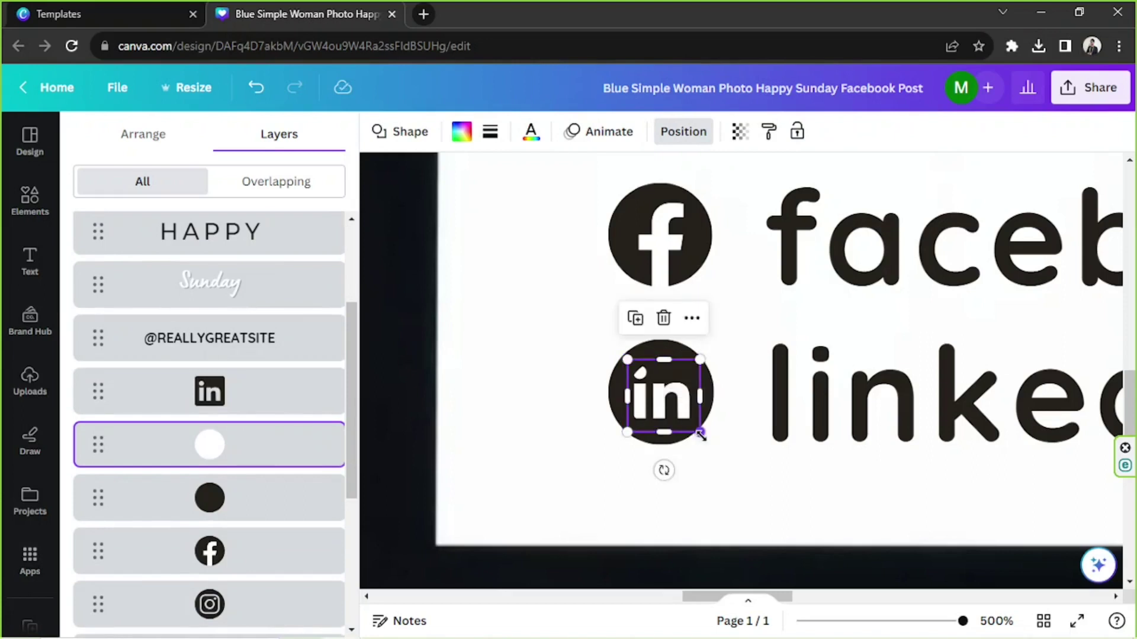
{"action": "left_click_drag", "start_coordinate": [699, 434], "coordinate": [698, 431]}
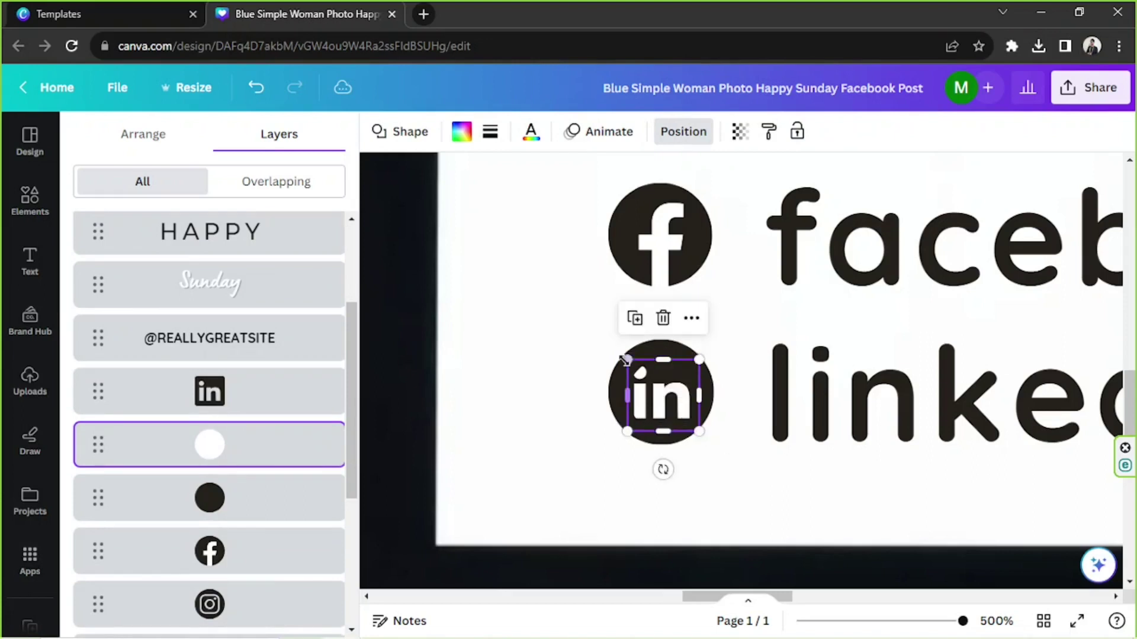
{"action": "left_click_drag", "start_coordinate": [623, 356], "coordinate": [618, 354]}
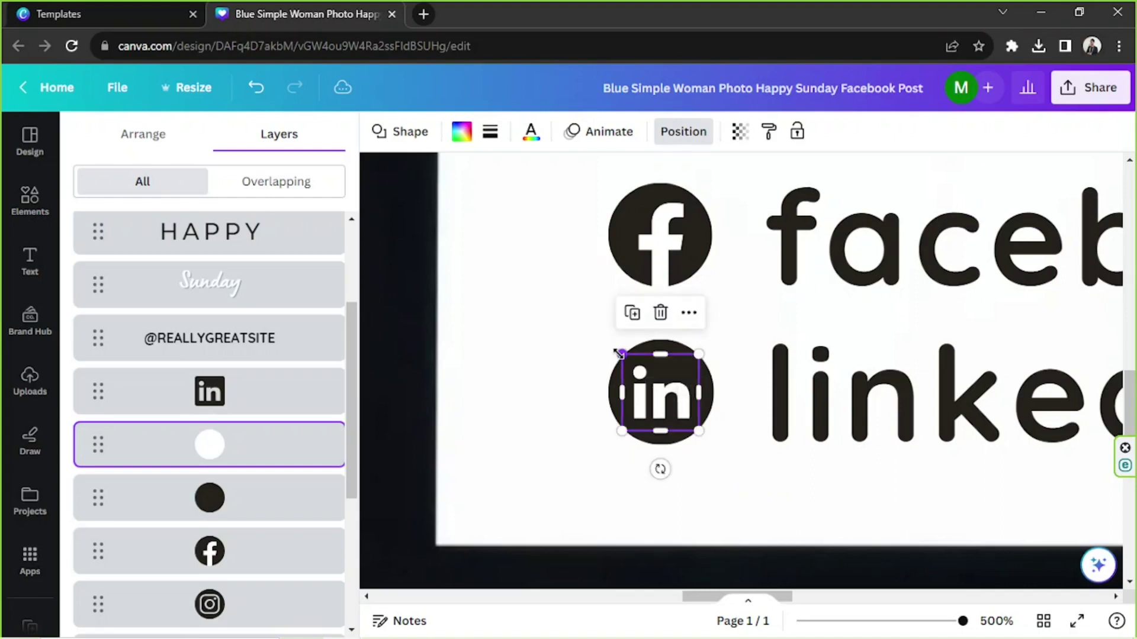
{"action": "left_click", "coordinate": [410, 134]}
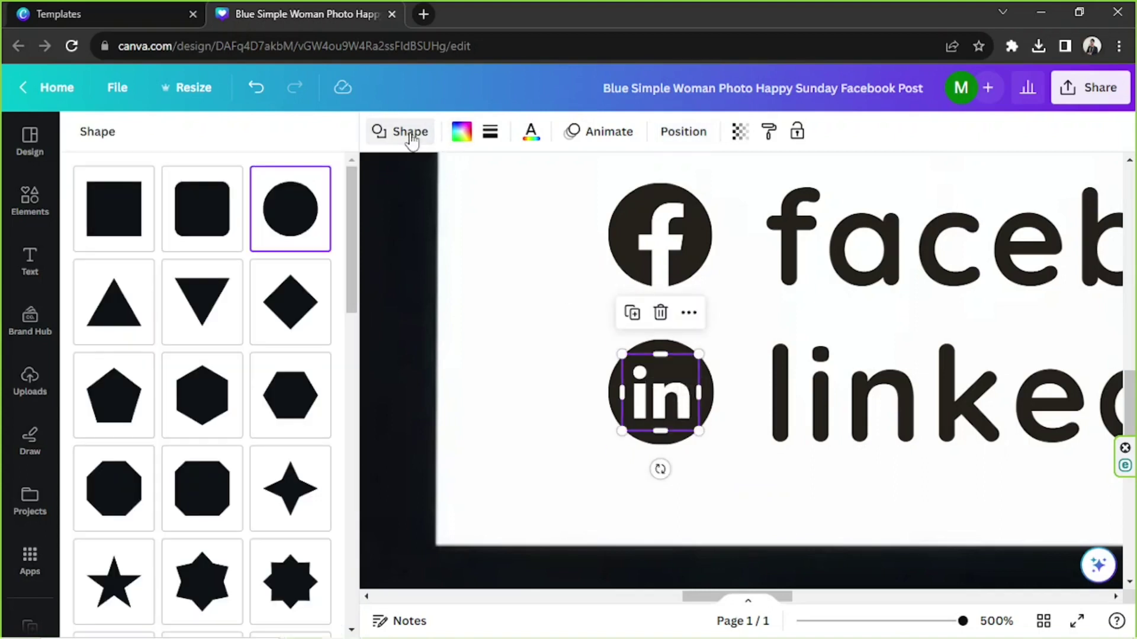
{"action": "left_click", "coordinate": [137, 225]}
Shrink the white square so it fits behind the LinkedIn icon.
{"action": "left_click", "coordinate": [512, 315]}
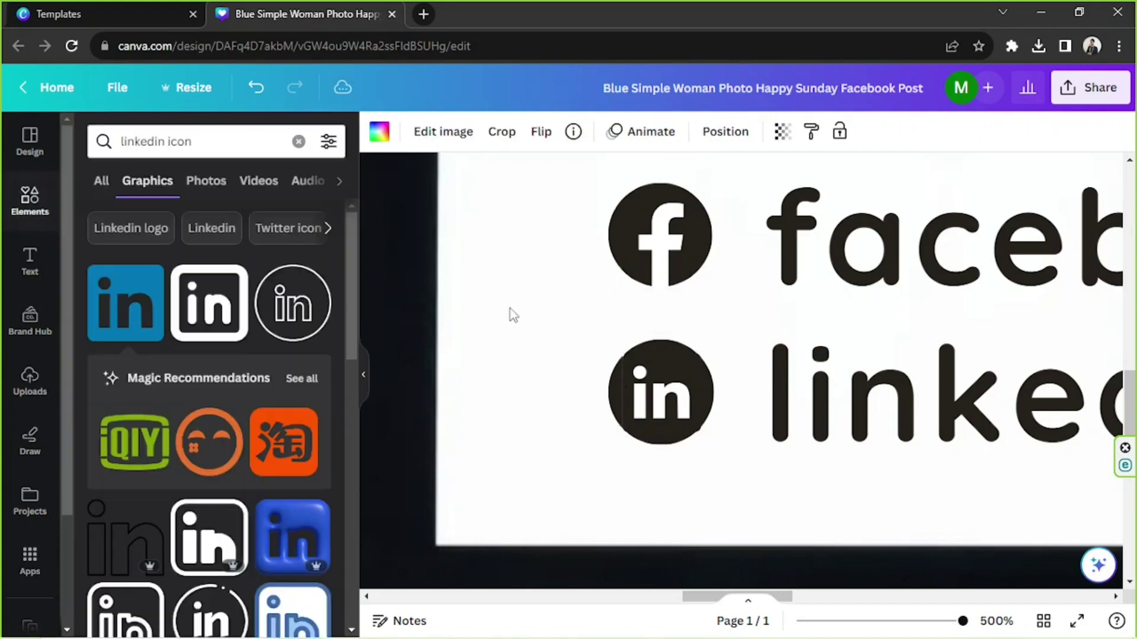
{"action": "left_click", "coordinate": [633, 369]}
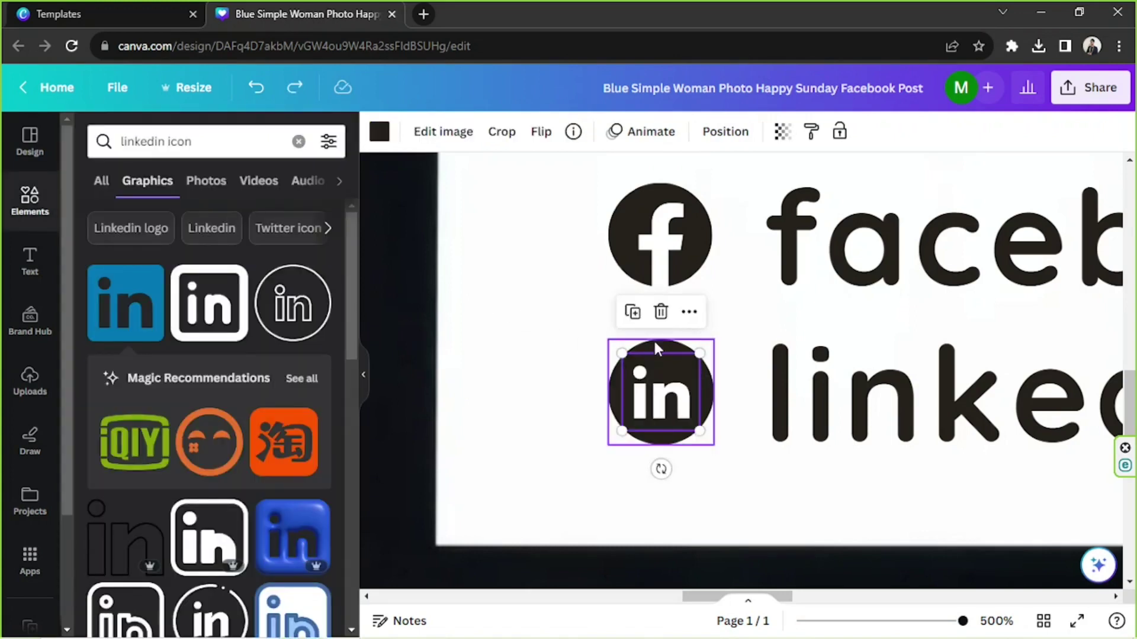
{"action": "left_click", "coordinate": [725, 131]}
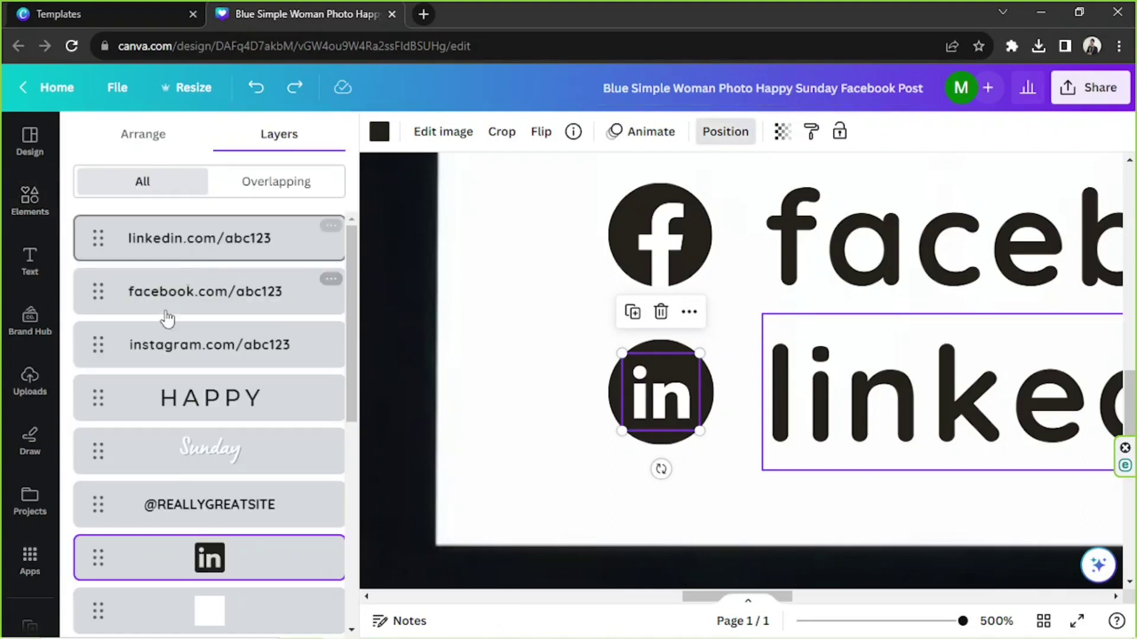
{"action": "left_click", "coordinate": [305, 598]}
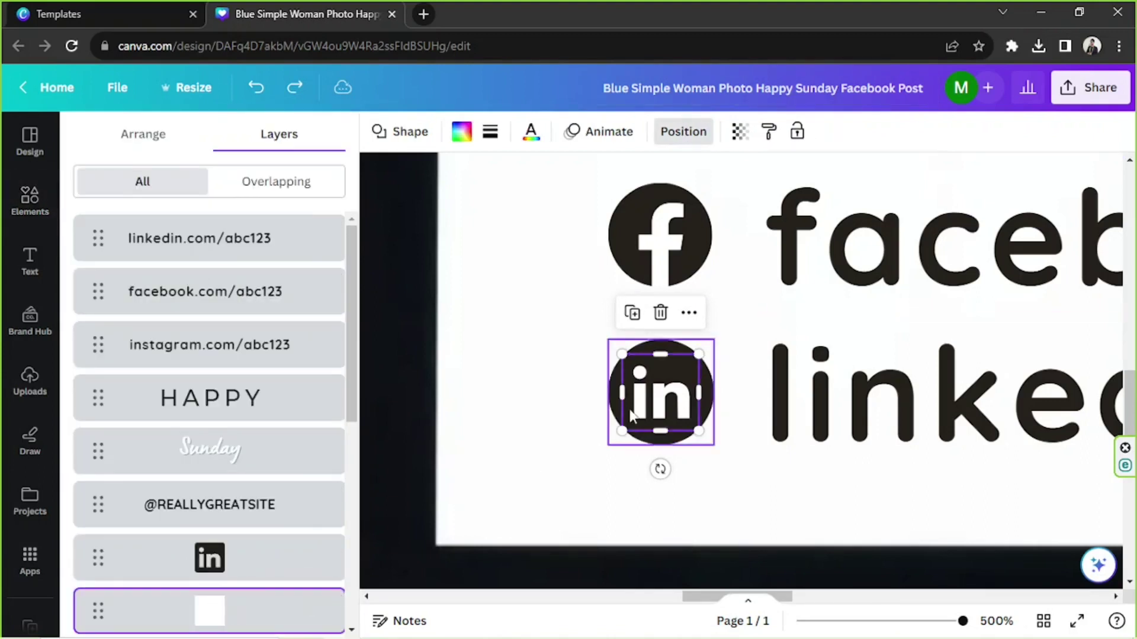
{"action": "left_click_drag", "start_coordinate": [629, 394], "coordinate": [637, 394]}
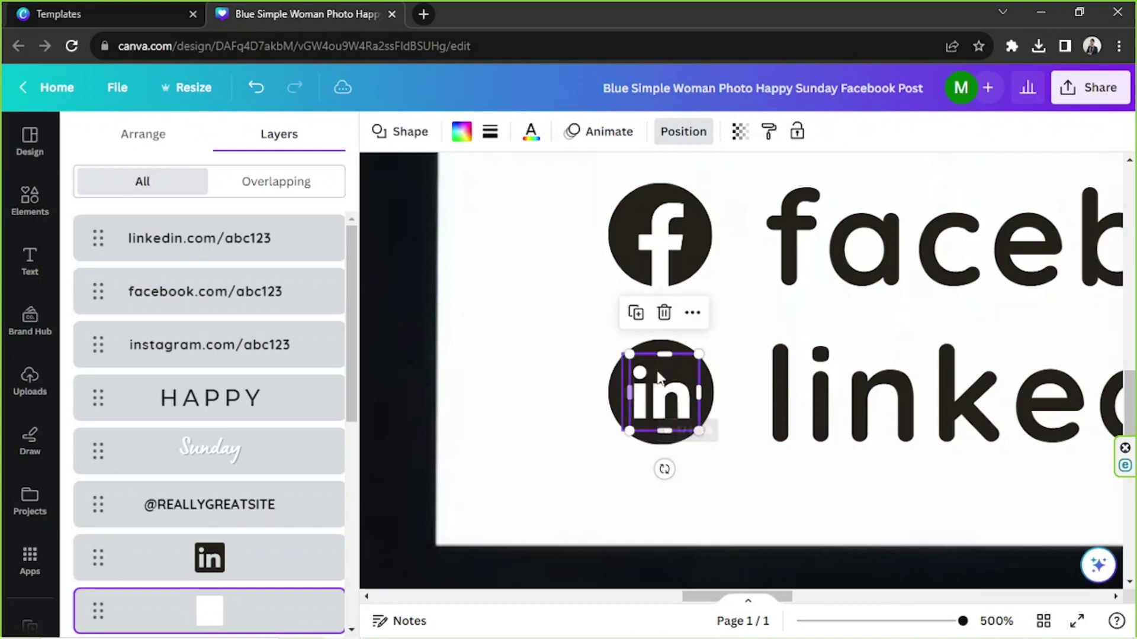
{"action": "left_click_drag", "start_coordinate": [665, 353], "coordinate": [668, 423]}
{"action": "left_click", "coordinate": [980, 572]}
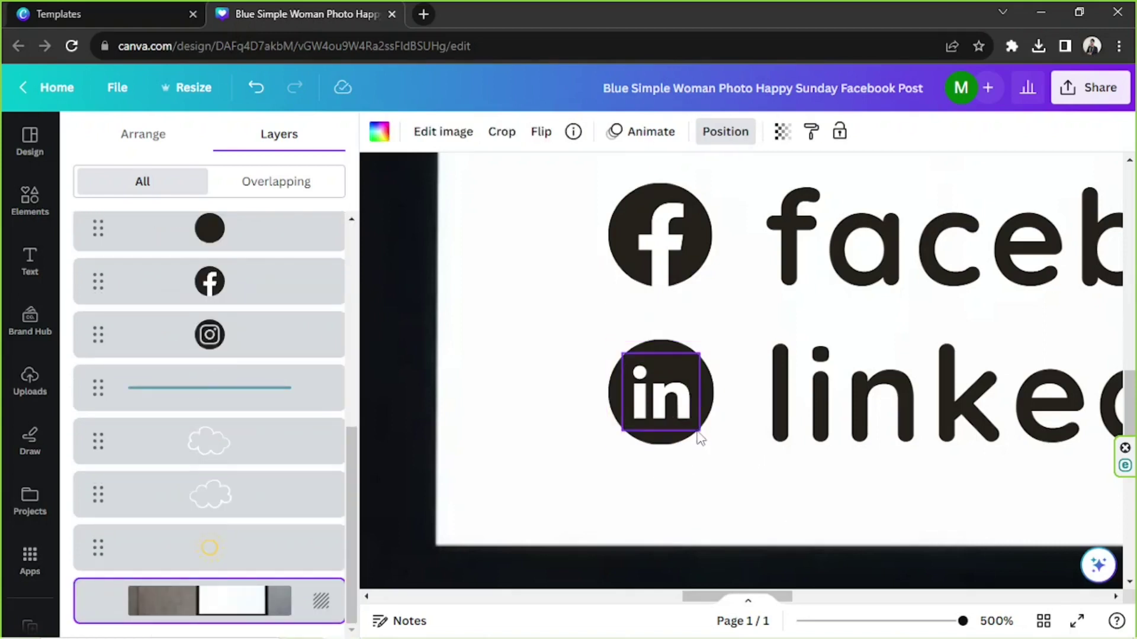
Shrink the LinkedIn icon and centre it in its dark circle.
{"action": "left_click", "coordinate": [697, 435]}
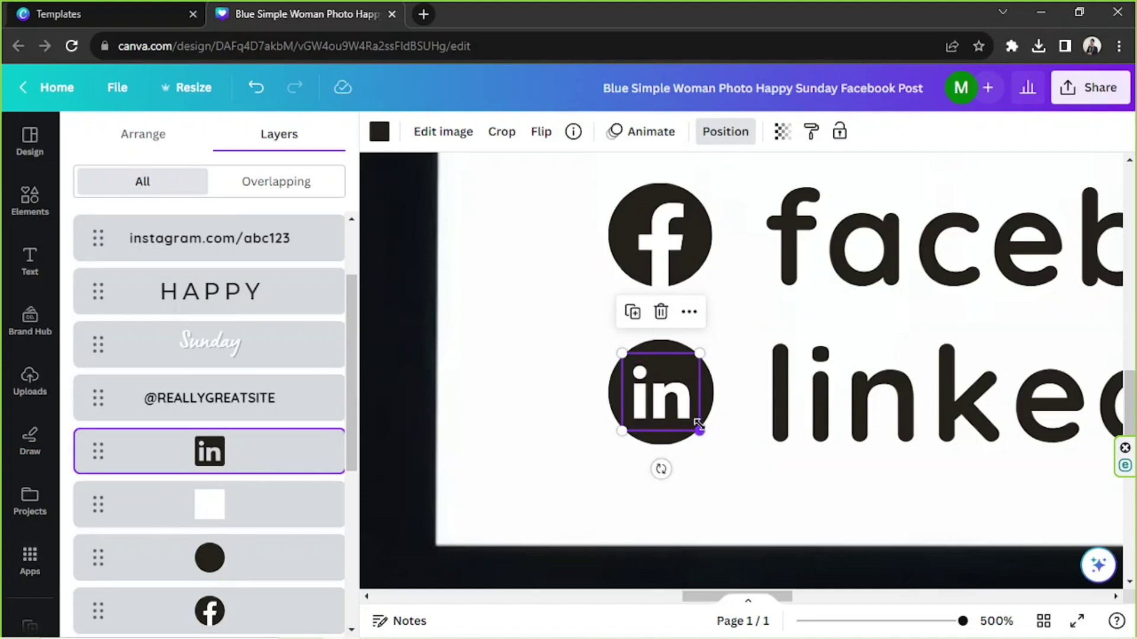
{"action": "left_click_drag", "start_coordinate": [700, 431], "coordinate": [661, 396]}
{"action": "left_click", "coordinate": [524, 425]}
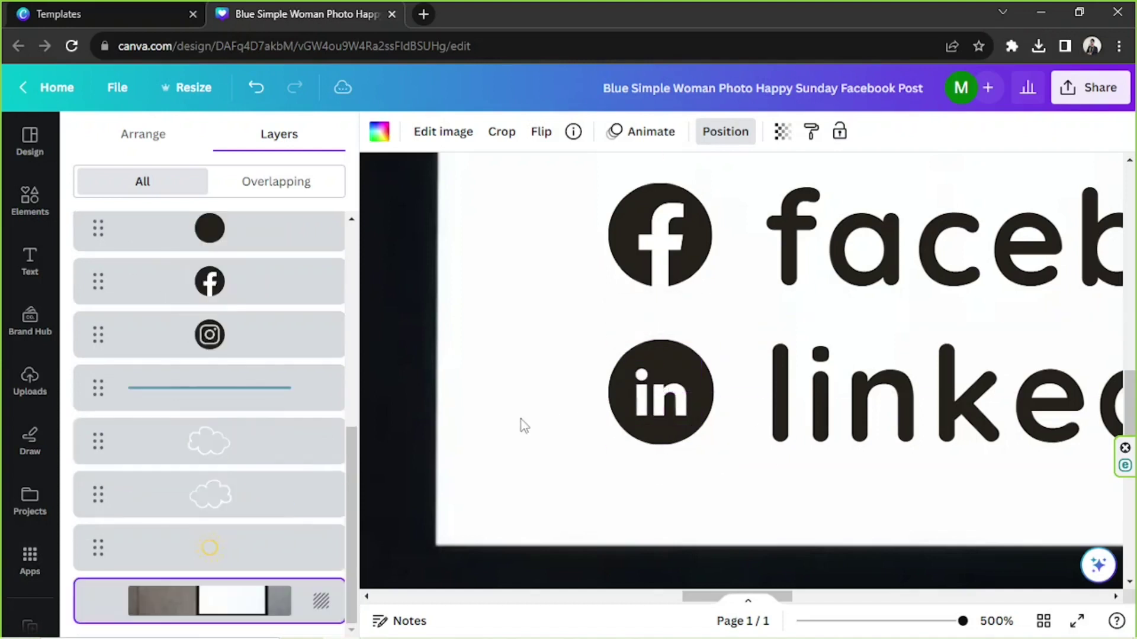
{"action": "left_click", "coordinate": [677, 396]}
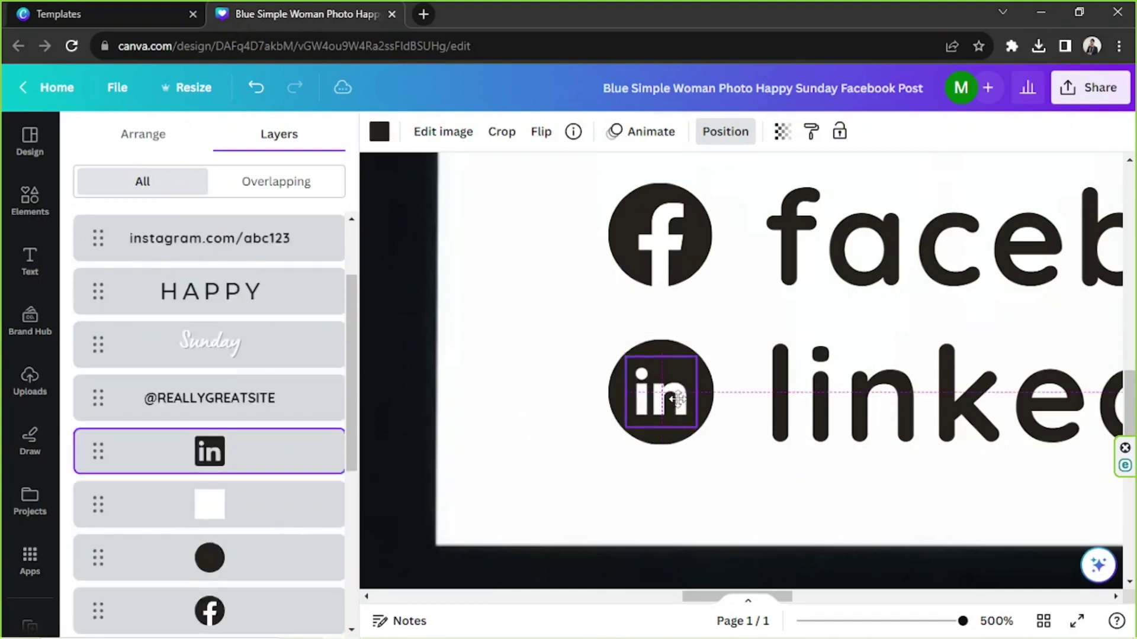
{"action": "left_click", "coordinate": [508, 373]}
{"action": "left_click_drag", "start_coordinate": [954, 622], "coordinate": [882, 621]}
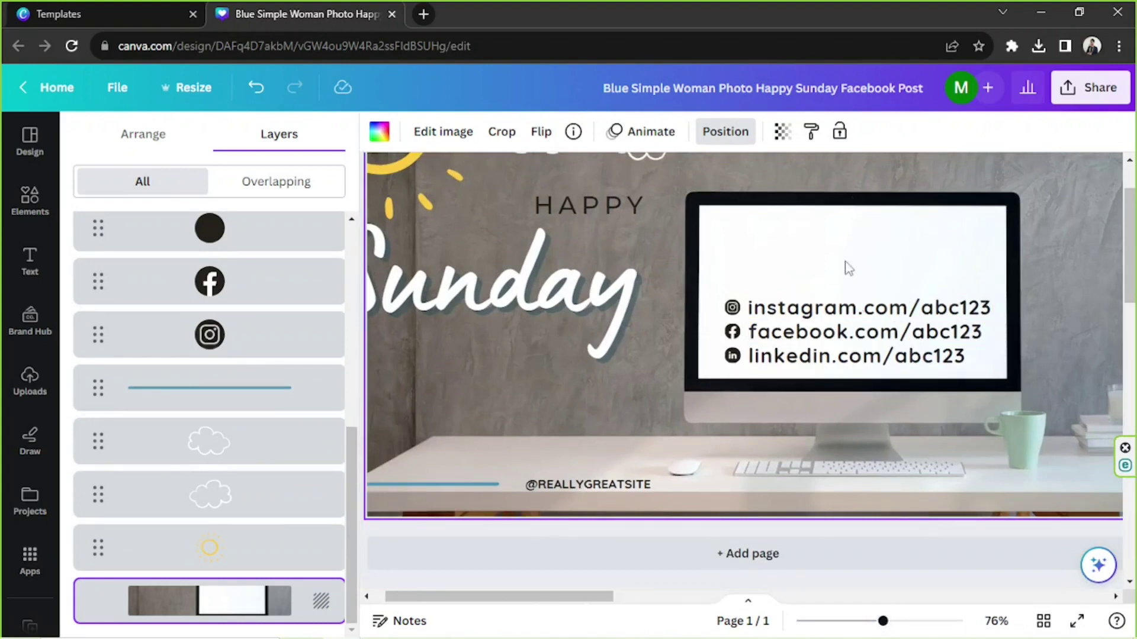
Reduce the instagram link text size to 21.
{"action": "left_click_drag", "start_coordinate": [883, 621], "coordinate": [873, 621]}
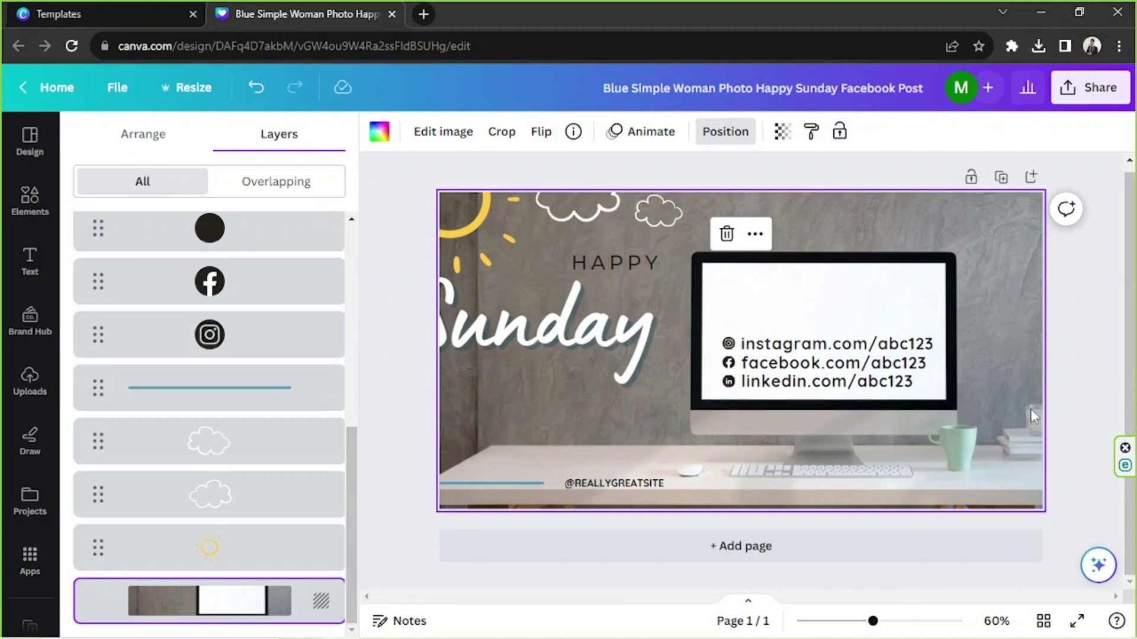
{"action": "left_click", "coordinate": [934, 347]}
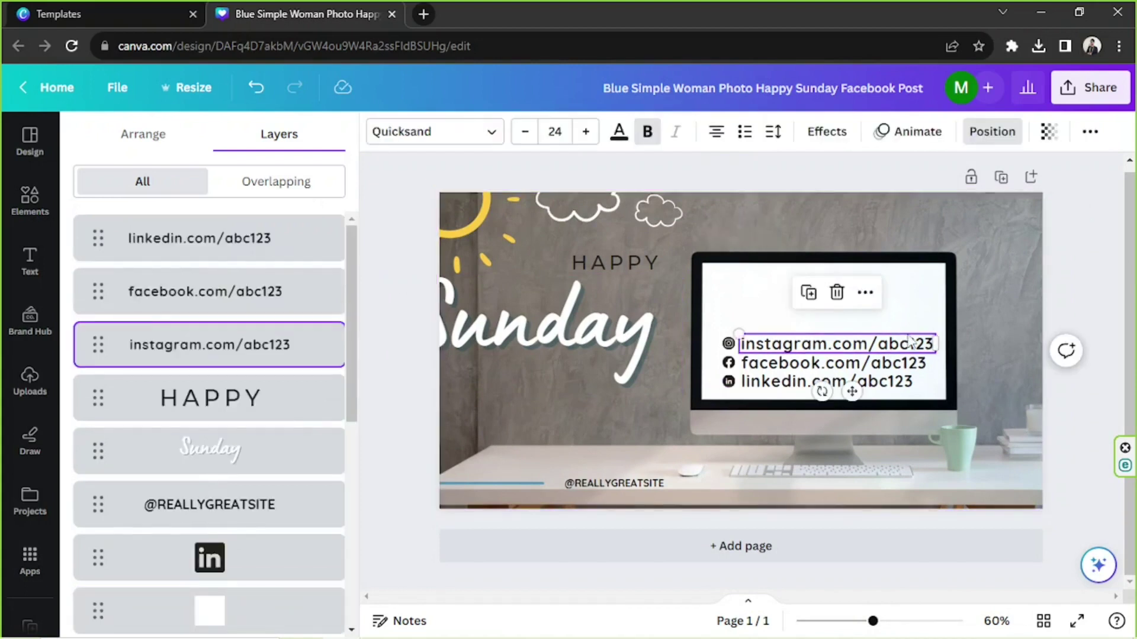
{"action": "left_click", "coordinate": [521, 137]}
{"action": "left_click", "coordinate": [520, 137]}
{"action": "left_click", "coordinate": [520, 137]}
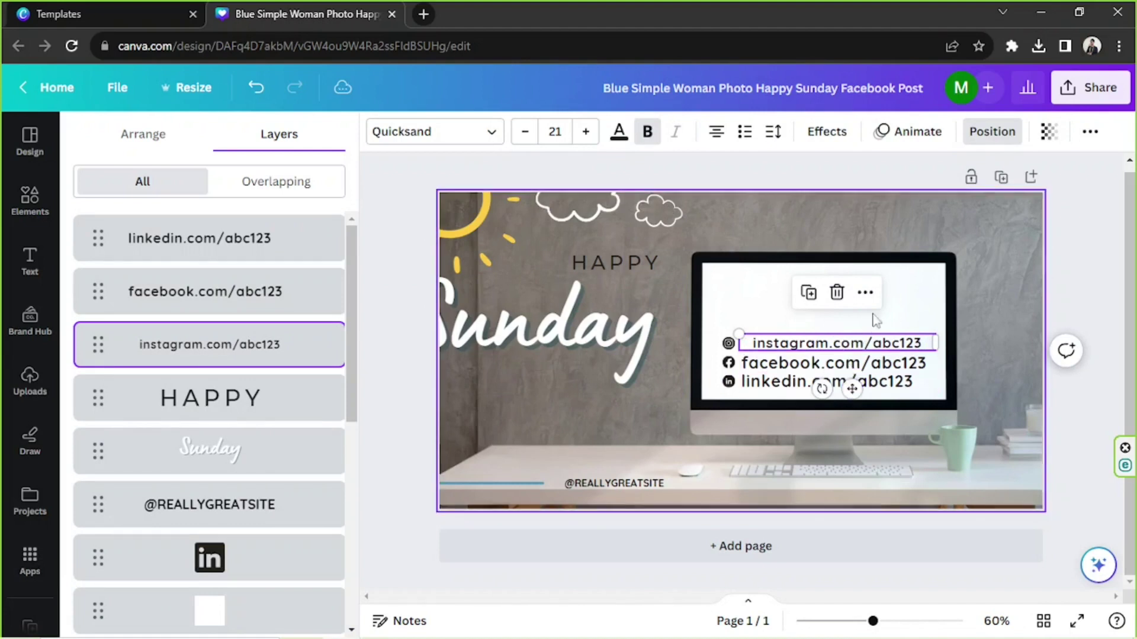
Copy the instagram text style onto the linkedin and facebook lines.
{"action": "left_click", "coordinate": [866, 292]}
{"action": "left_click", "coordinate": [907, 220]}
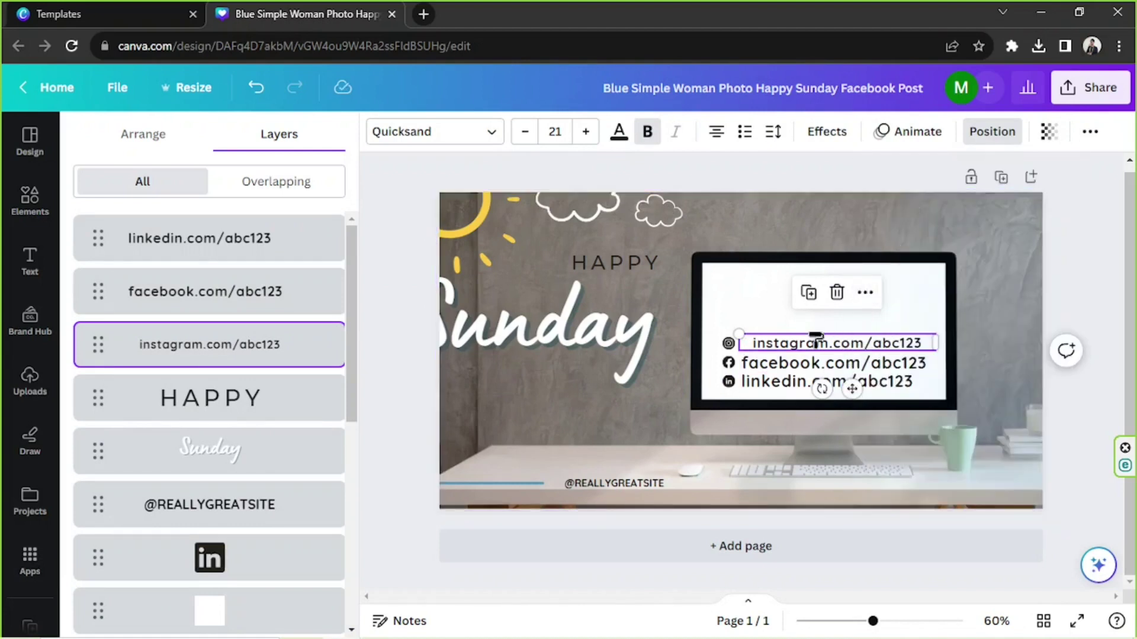
{"action": "left_click", "coordinate": [797, 373]}
{"action": "left_click", "coordinate": [866, 330]}
{"action": "left_click", "coordinate": [908, 221]}
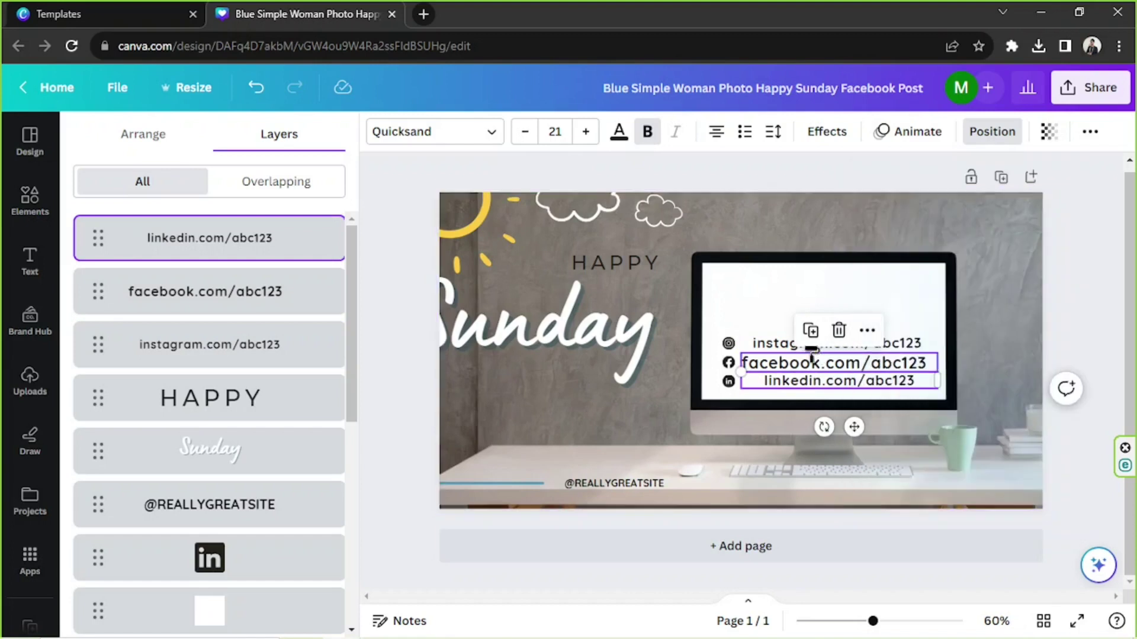
{"action": "left_click", "coordinate": [812, 358]}
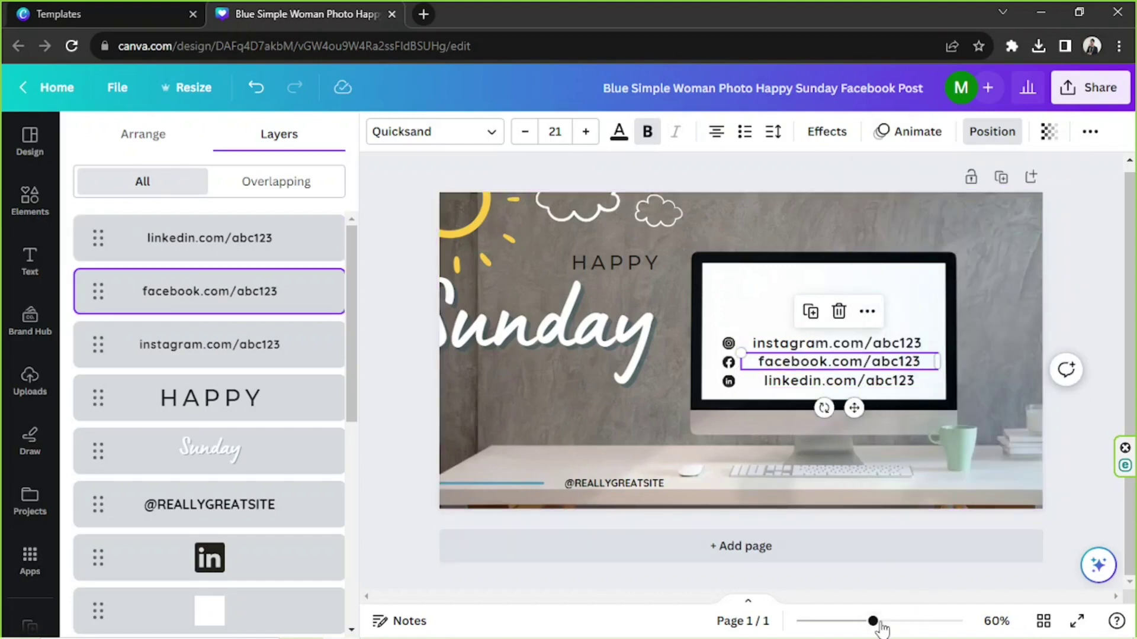
Left-align the facebook, linkedin and instagram lines and line them up beside their icons.
{"action": "left_click_drag", "start_coordinate": [874, 622], "coordinate": [941, 621]}
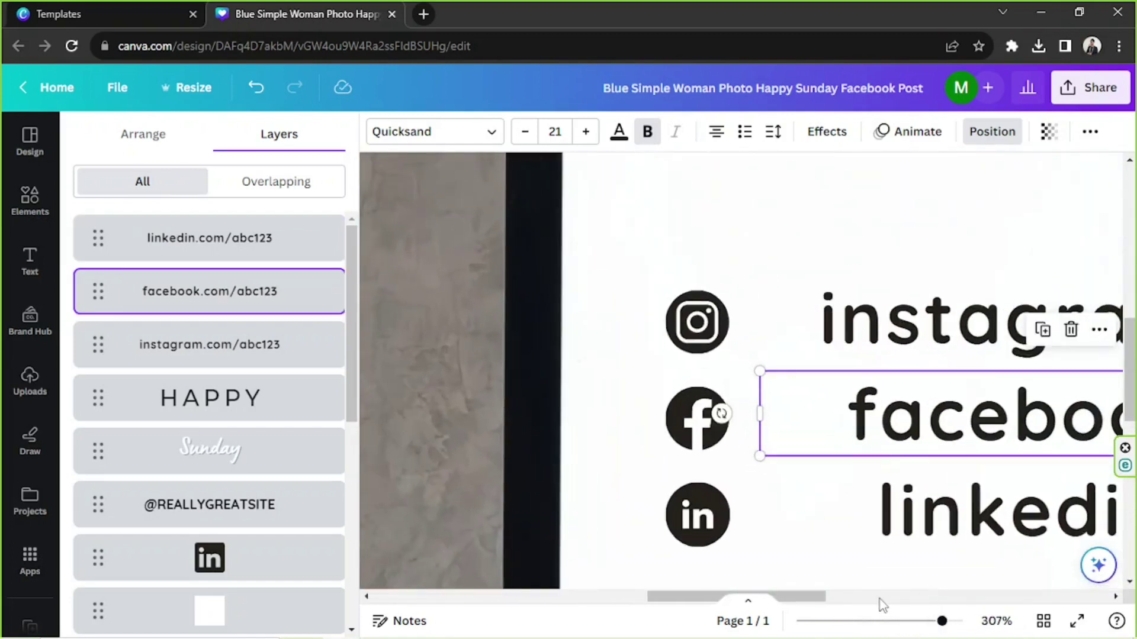
{"action": "left_click_drag", "start_coordinate": [810, 599], "coordinate": [887, 600]}
{"action": "left_click", "coordinate": [717, 132]}
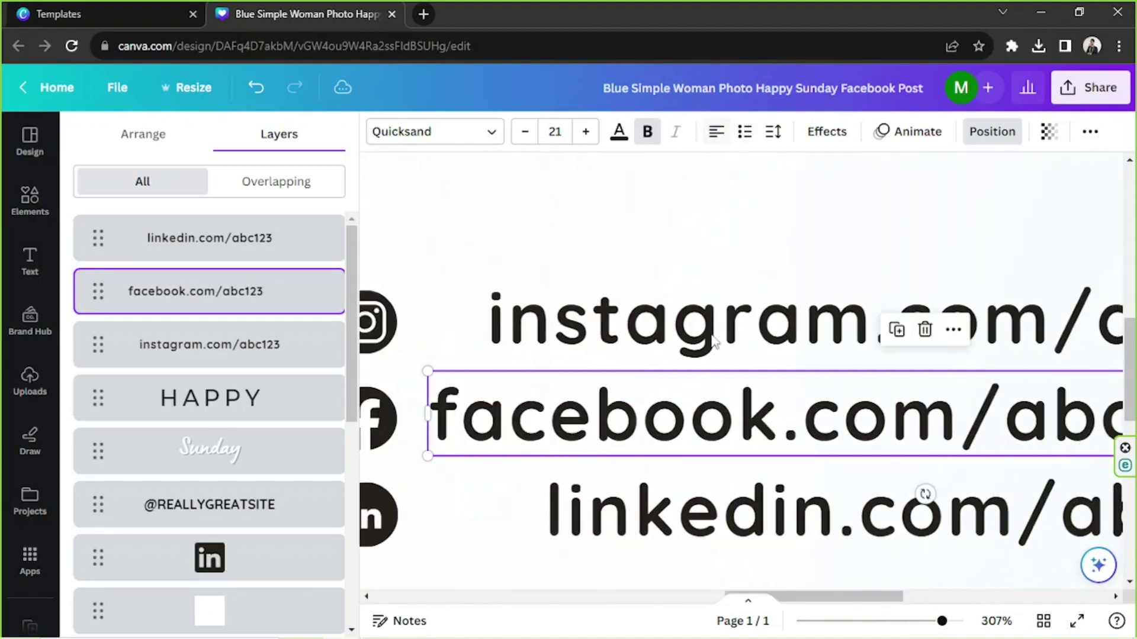
{"action": "left_click", "coordinate": [682, 496]}
{"action": "left_click", "coordinate": [717, 131]}
{"action": "left_click", "coordinate": [670, 278]}
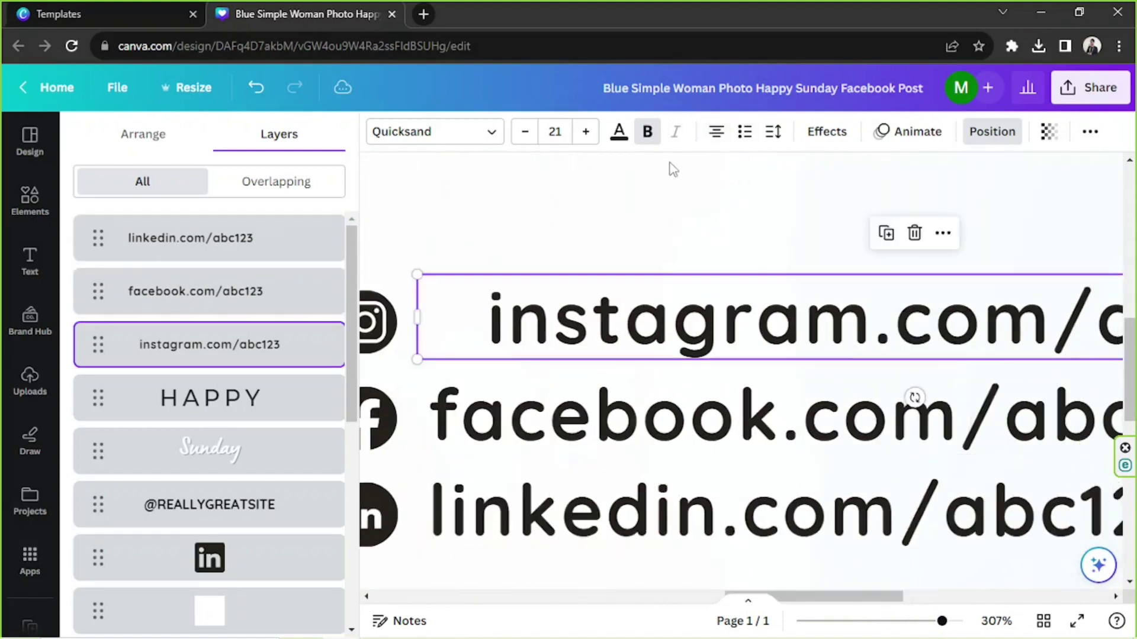
{"action": "left_click", "coordinate": [715, 132]}
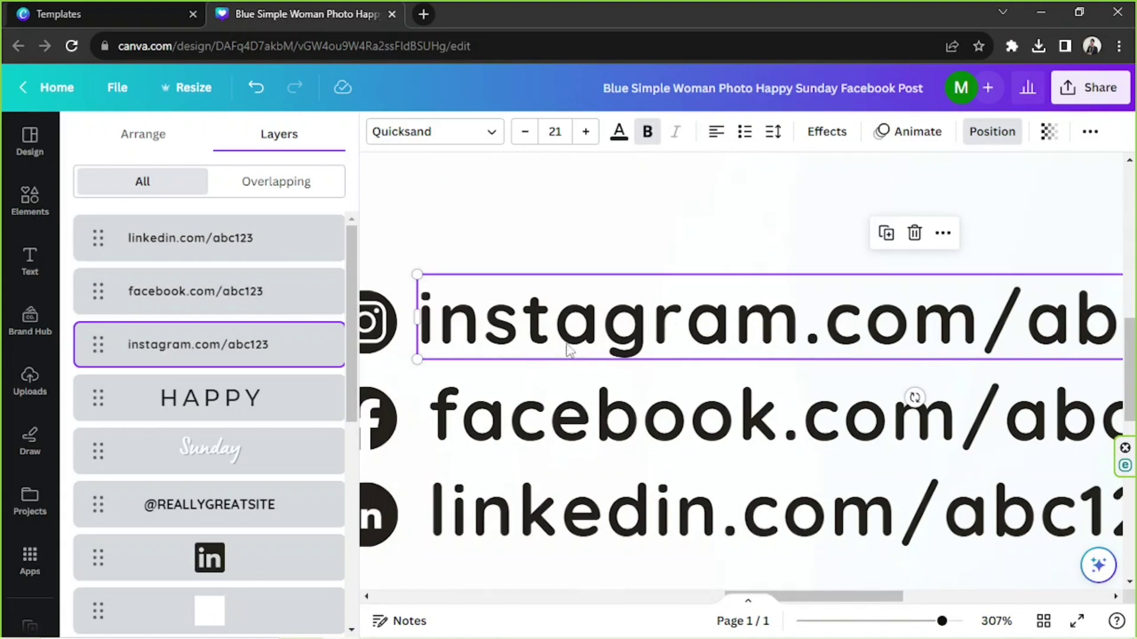
{"action": "left_click_drag", "start_coordinate": [572, 331], "coordinate": [578, 322]}
{"action": "left_click", "coordinate": [527, 398]}
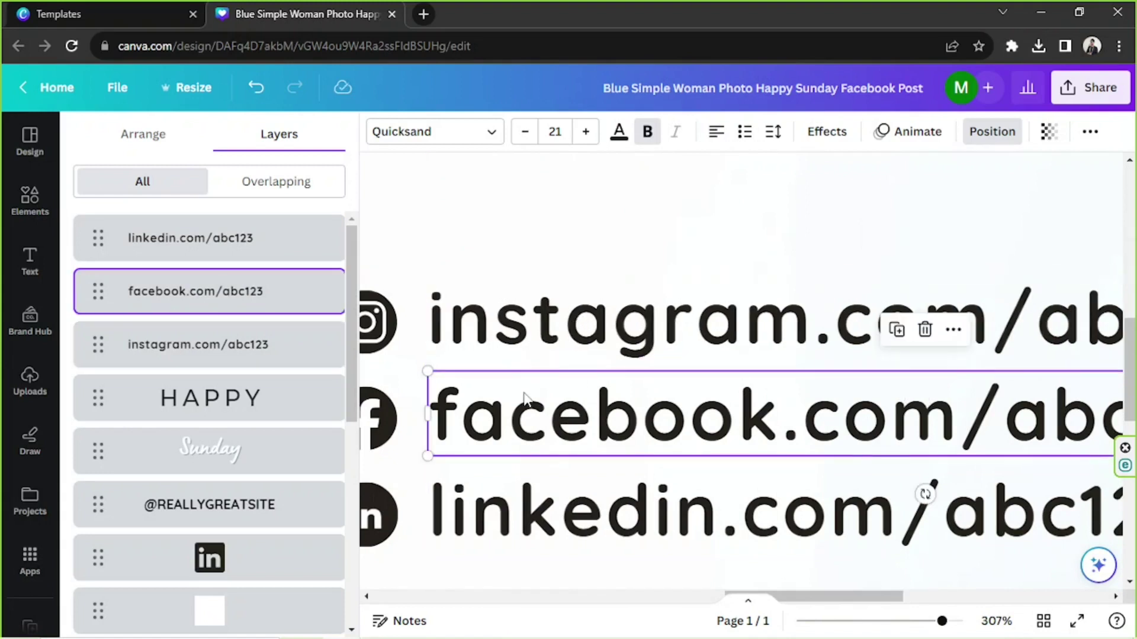
Group the three social icons with their link lines and nudge the group into place.
{"action": "left_click", "coordinate": [510, 486]}
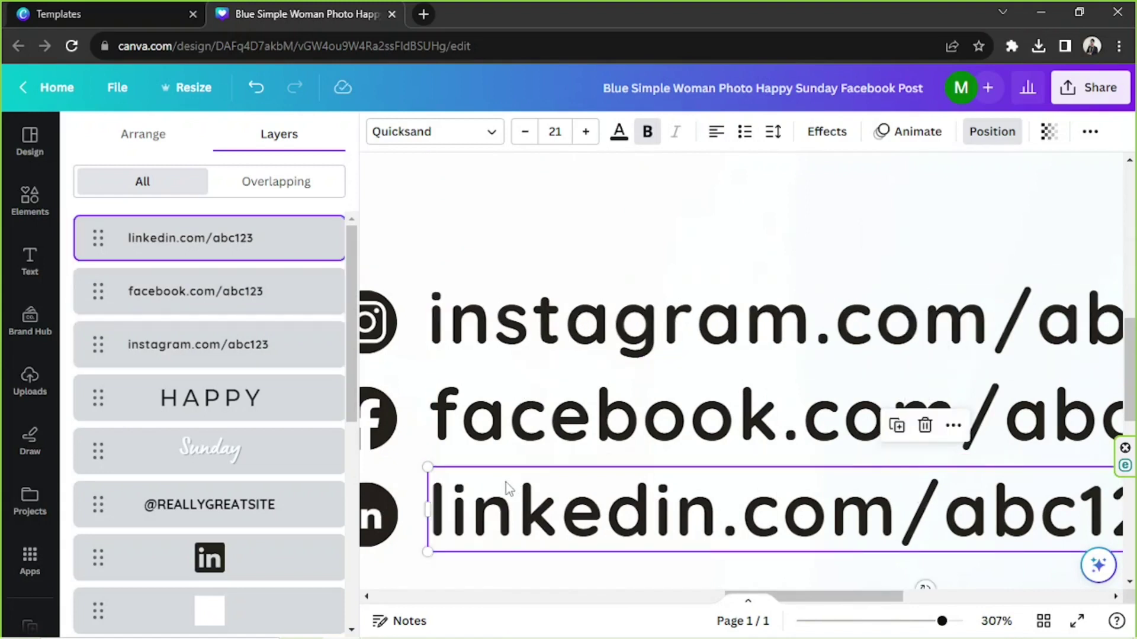
{"action": "left_click_drag", "start_coordinate": [942, 621], "coordinate": [910, 621]}
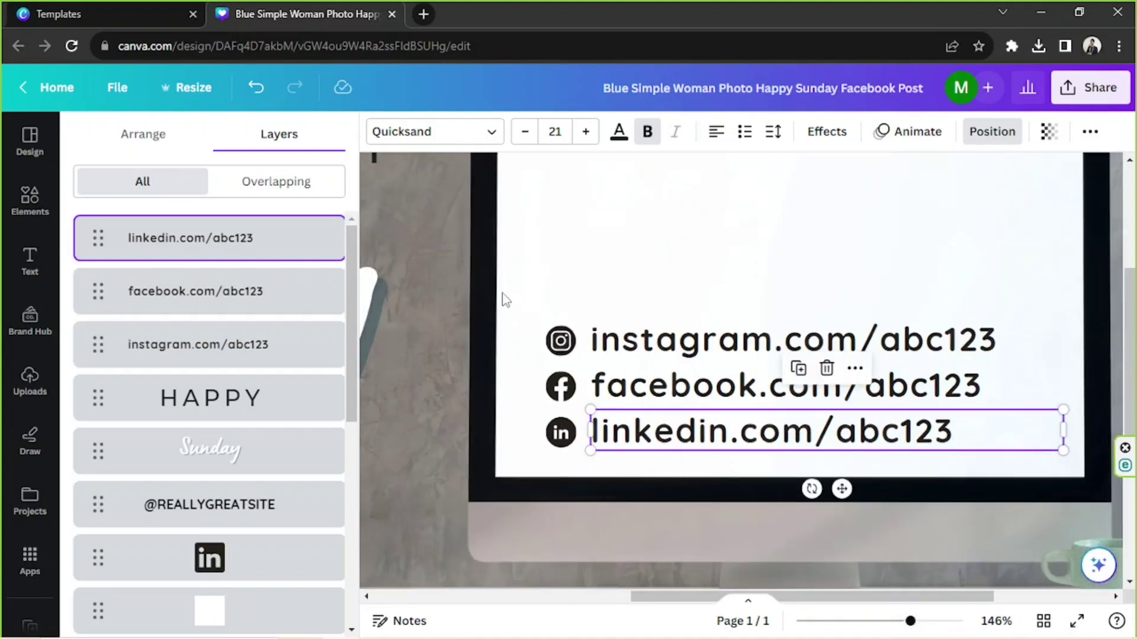
{"action": "left_click", "coordinate": [599, 293]}
{"action": "left_click_drag", "start_coordinate": [498, 272], "coordinate": [929, 482]}
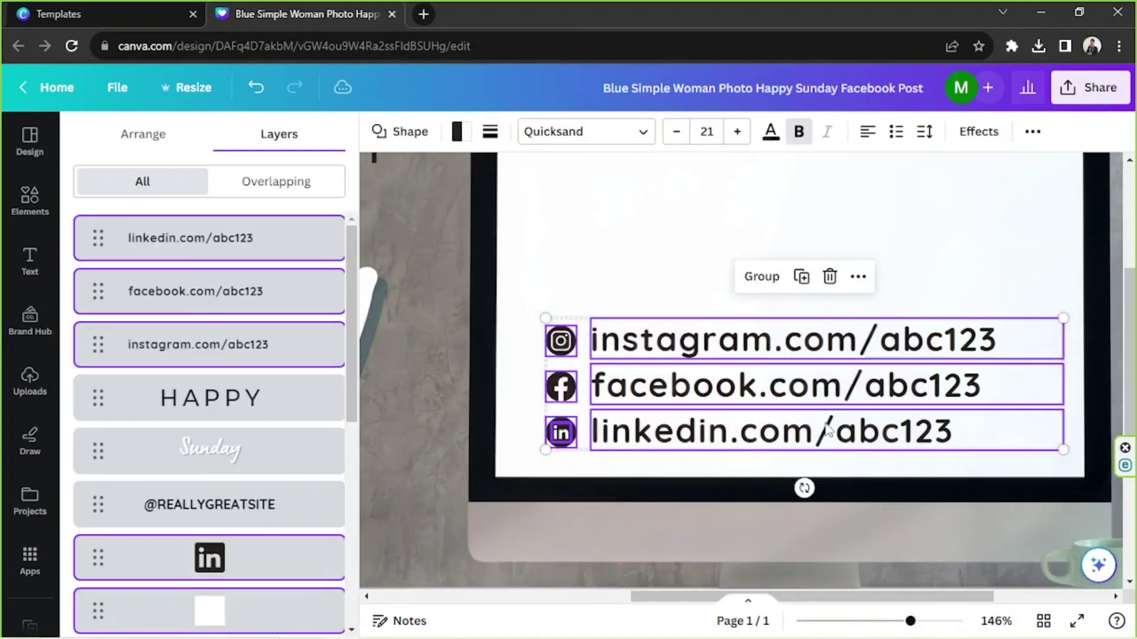
{"action": "left_click", "coordinate": [751, 276]}
{"action": "mouse_move", "coordinate": [703, 389]}
{"action": "left_mouse_down"}
{"action": "mouse_move", "coordinate": [718, 375]}
{"action": "mouse_move", "coordinate": [717, 385]}
{"action": "left_mouse_up"}
{"action": "left_click", "coordinate": [1079, 386]}
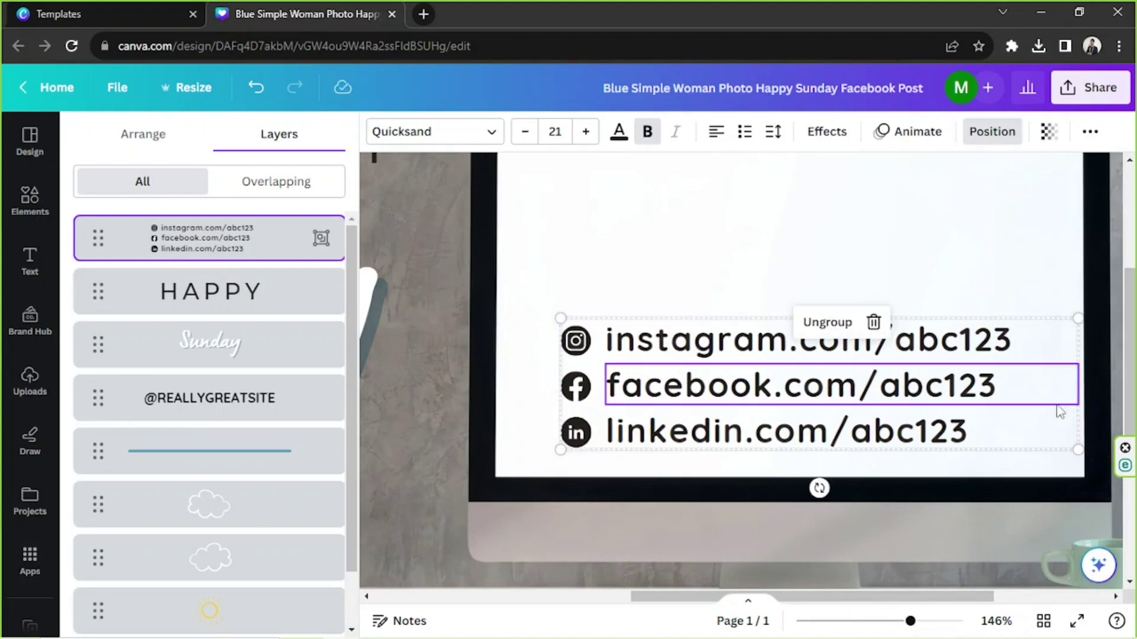
{"action": "left_click_drag", "start_coordinate": [896, 421], "coordinate": [892, 422]}
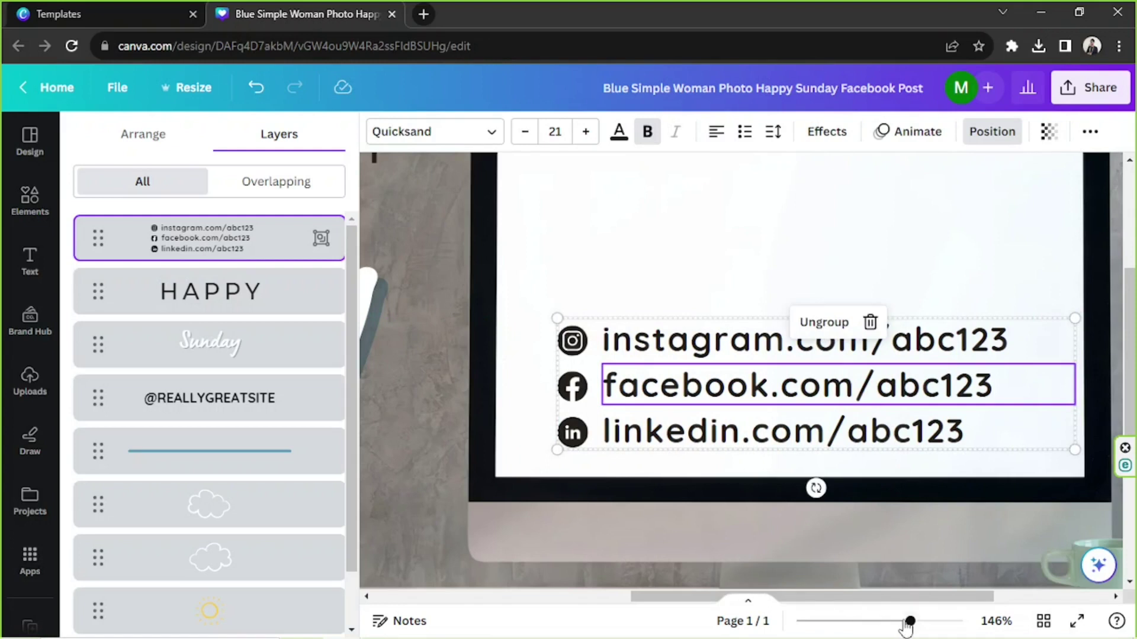
{"action": "left_click_drag", "start_coordinate": [909, 622], "coordinate": [868, 621]}
{"action": "left_click", "coordinate": [1035, 283]}
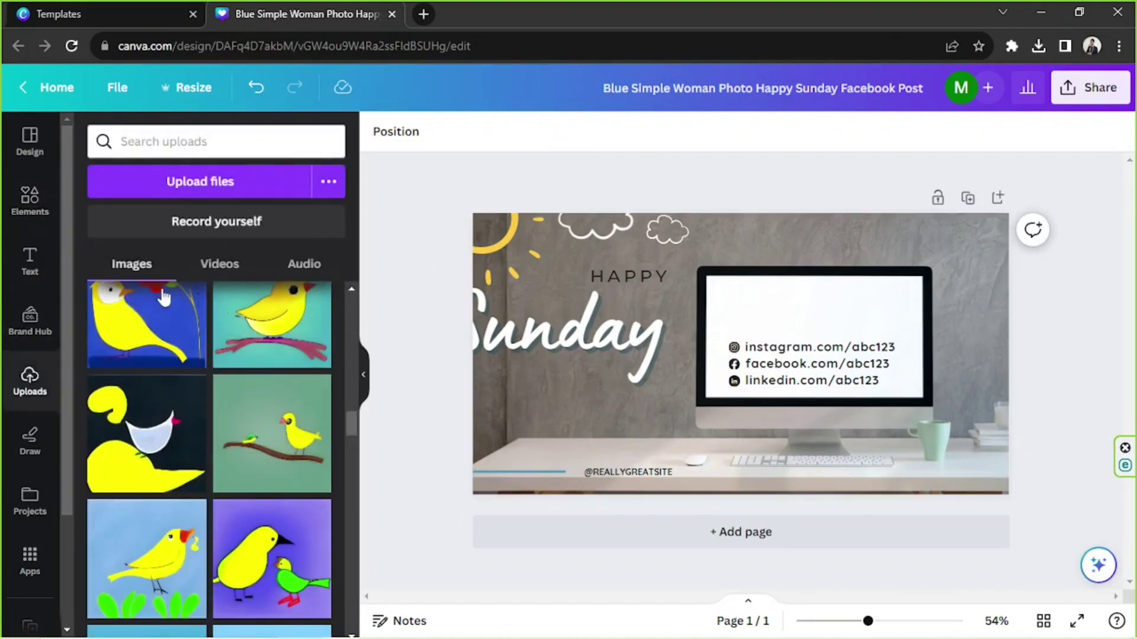
Add the black round MY Logo from Uploads, shrink it and centre it above the social links.
{"action": "scroll", "coordinate": [237, 336], "scroll_direction": "up", "scroll_amount": 10}
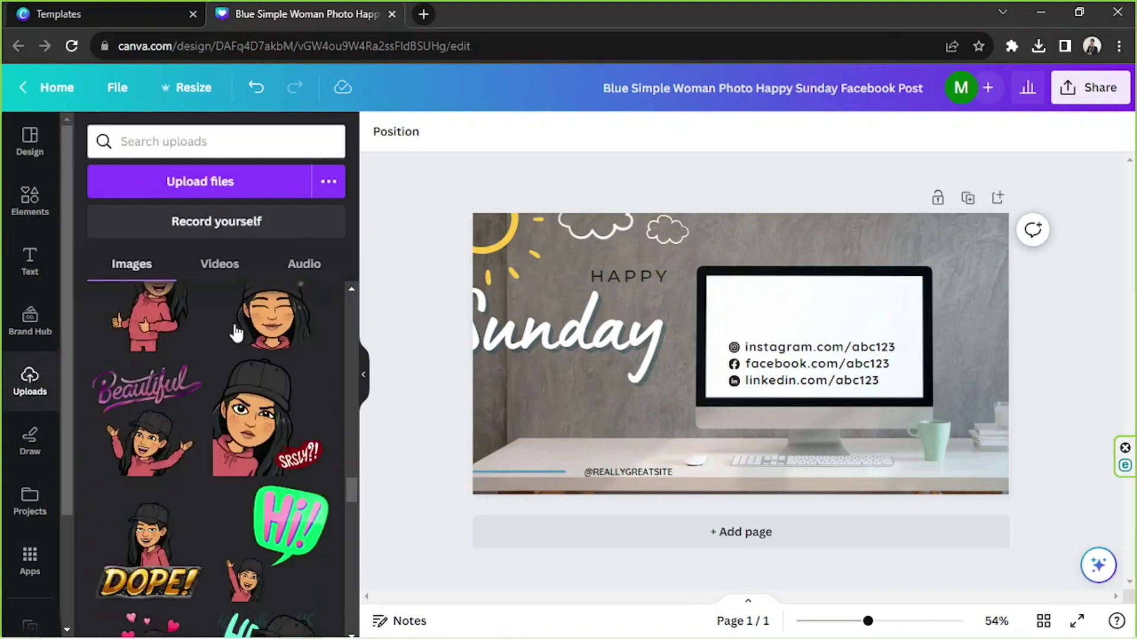
{"action": "scroll", "coordinate": [237, 336], "scroll_direction": "up", "scroll_amount": 6}
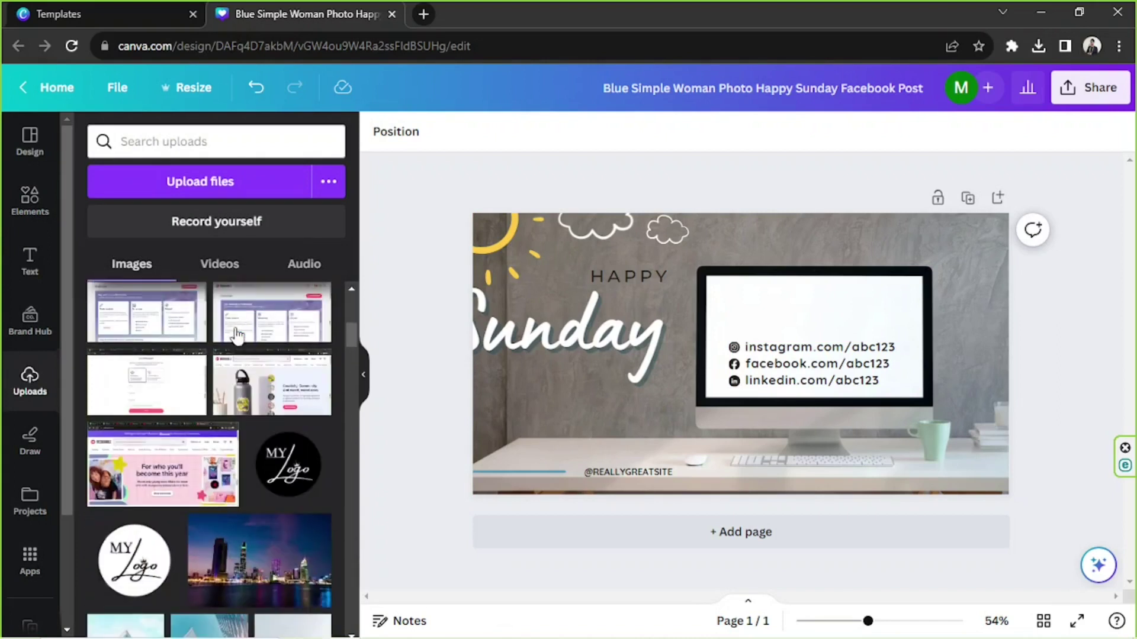
{"action": "left_click", "coordinate": [267, 453]}
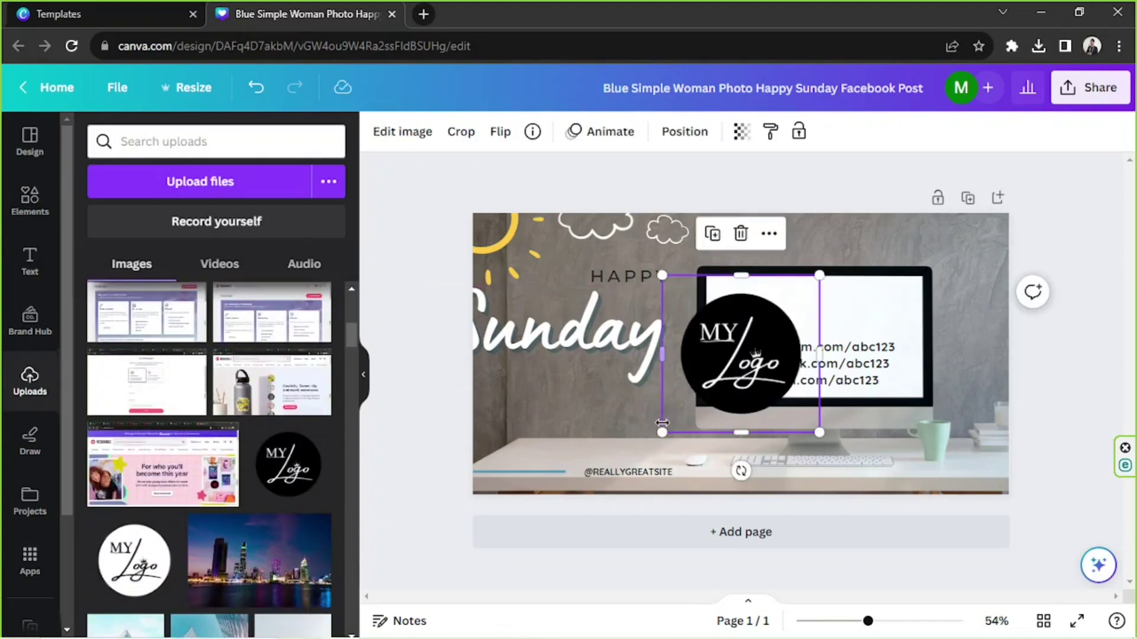
{"action": "left_click_drag", "start_coordinate": [662, 432], "coordinate": [756, 354]}
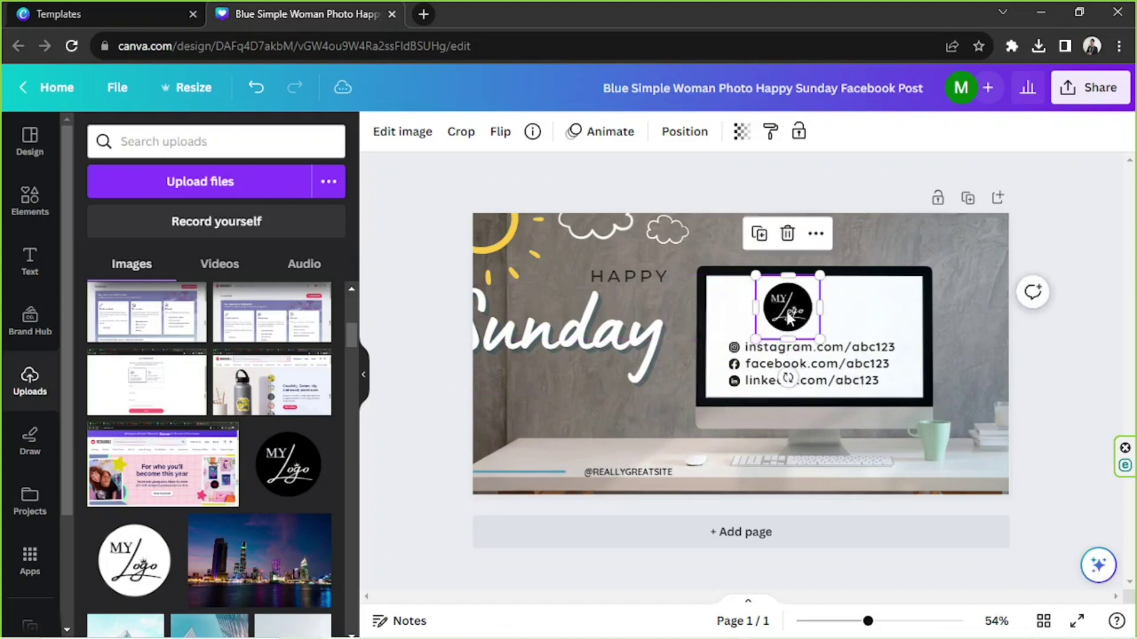
{"action": "left_click_drag", "start_coordinate": [785, 308], "coordinate": [815, 310]}
{"action": "left_click", "coordinate": [1073, 281]}
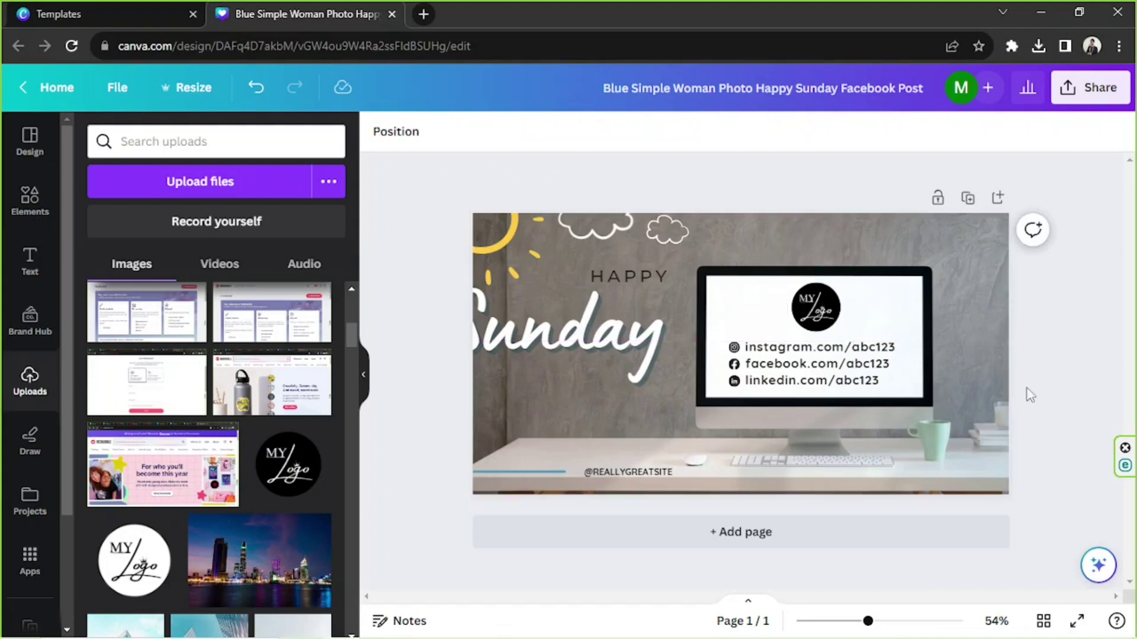
Delete the sun and cloud graphics from the design.
{"action": "left_click", "coordinate": [671, 333]}
{"action": "left_click_drag", "start_coordinate": [867, 621], "coordinate": [859, 623]}
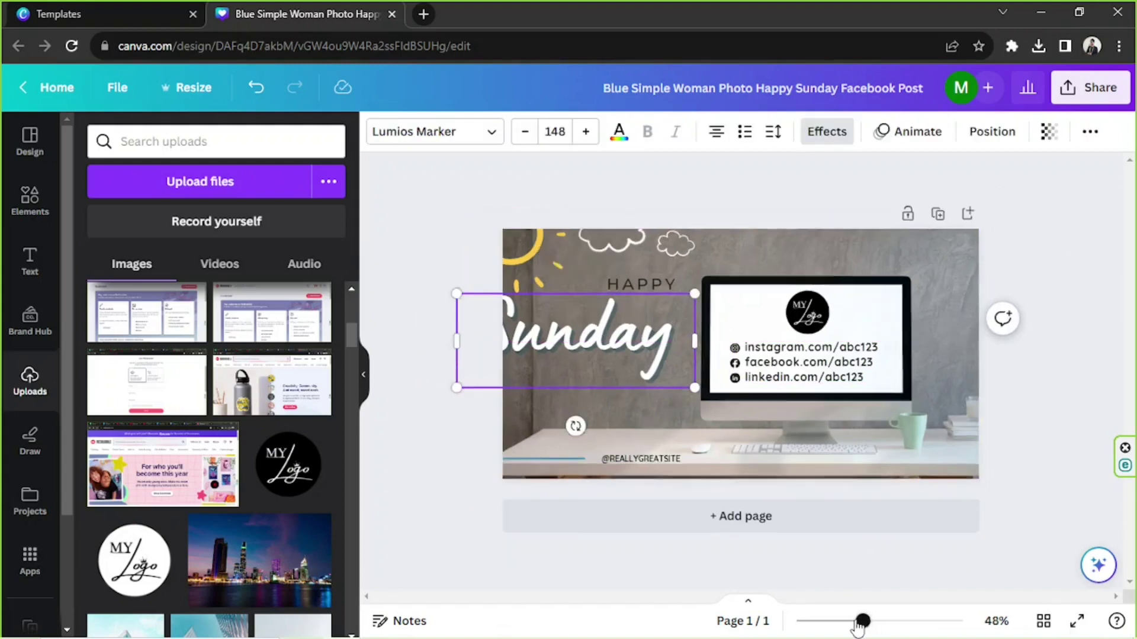
{"action": "left_click", "coordinate": [466, 198]}
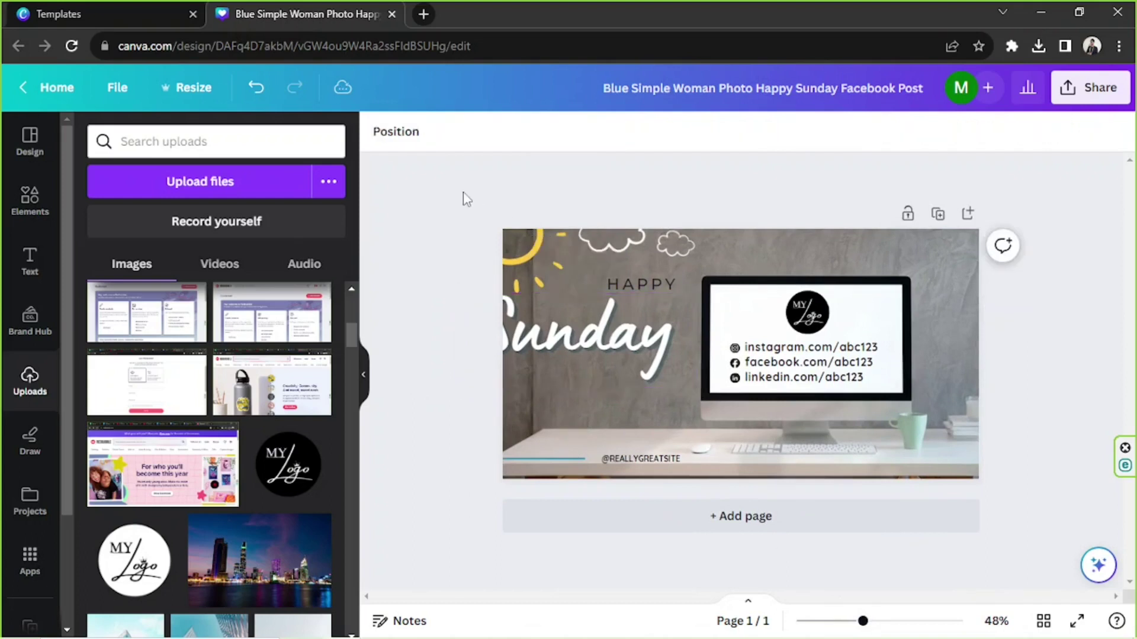
{"action": "left_click_drag", "start_coordinate": [463, 193], "coordinate": [671, 249]}
{"action": "key", "text": "Delete"}
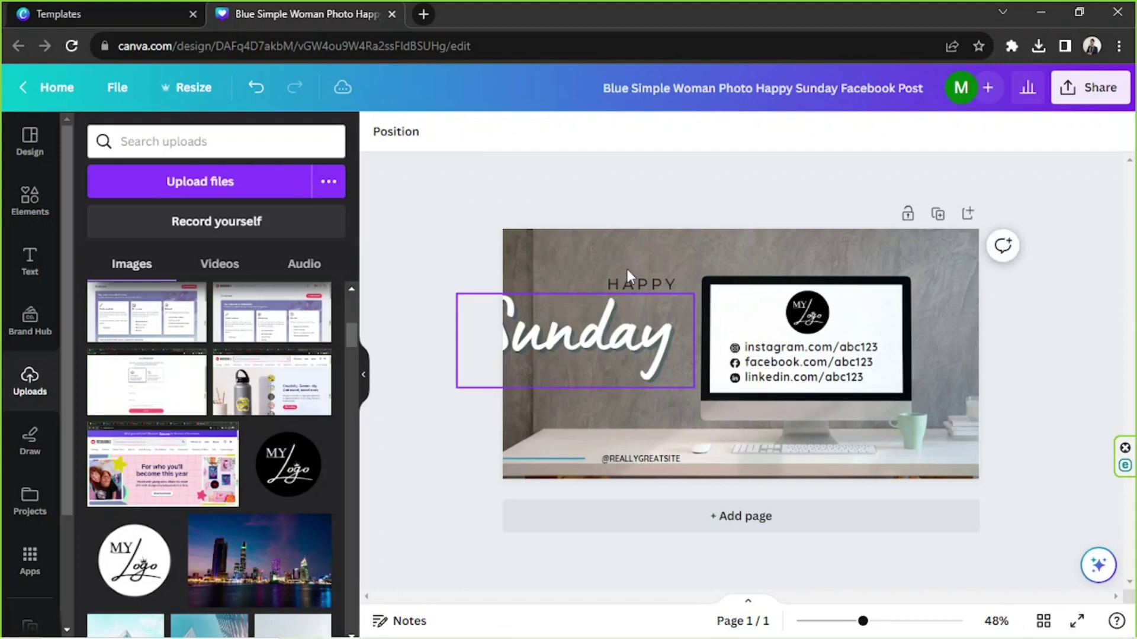
Replace the HAPPY heading with 'BE A PART OF OUR GROWING' and widen its text box.
{"action": "double_click", "coordinate": [633, 281]}
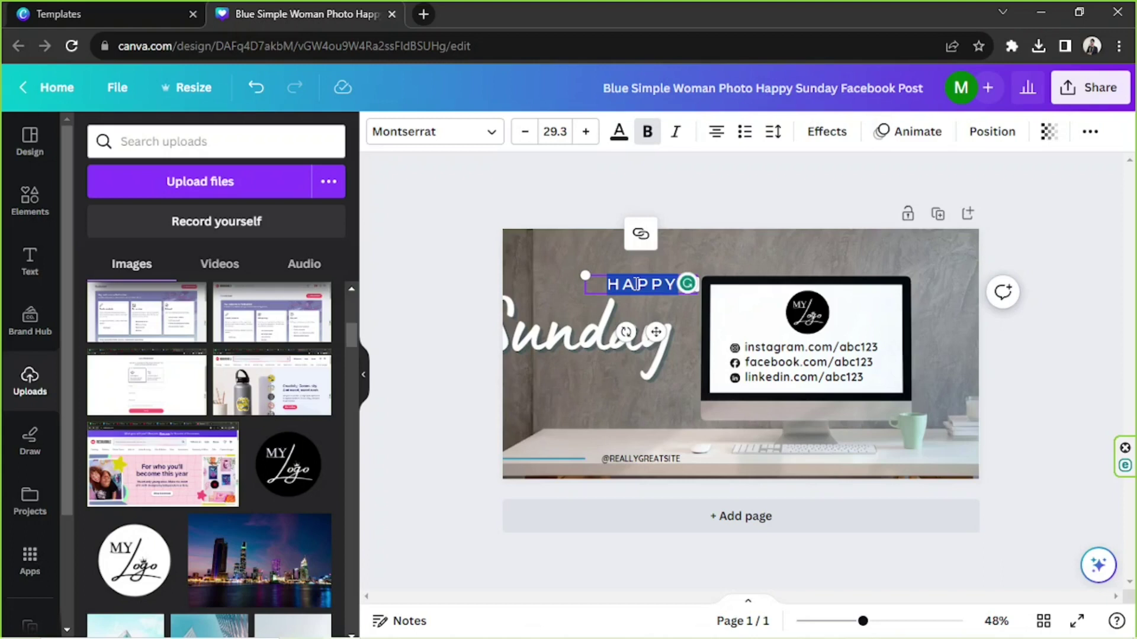
{"action": "type", "text": "COME AND"}
{"action": "mouse_move", "coordinate": [559, 344]}
{"action": "left_mouse_down"}
{"action": "mouse_move", "coordinate": [649, 346]}
{"action": "mouse_move", "coordinate": [601, 347]}
{"action": "left_mouse_up"}
{"action": "triple_click", "coordinate": [629, 287]}
{"action": "type", "text": "BE A PART OF OUR GROWING"}
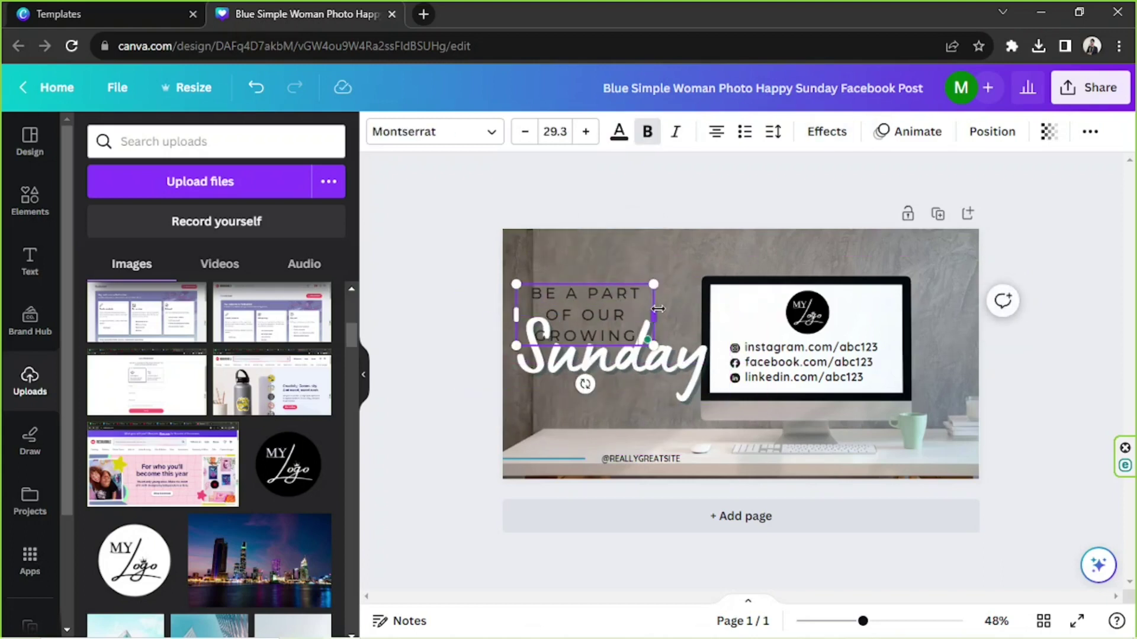
{"action": "left_click_drag", "start_coordinate": [658, 308], "coordinate": [699, 309]}
Change the Sunday script text to Family, shrink it and shift it right.
{"action": "left_click", "coordinate": [687, 382]}
{"action": "double_click", "coordinate": [687, 383]}
{"action": "type", "text": "FAMK"}
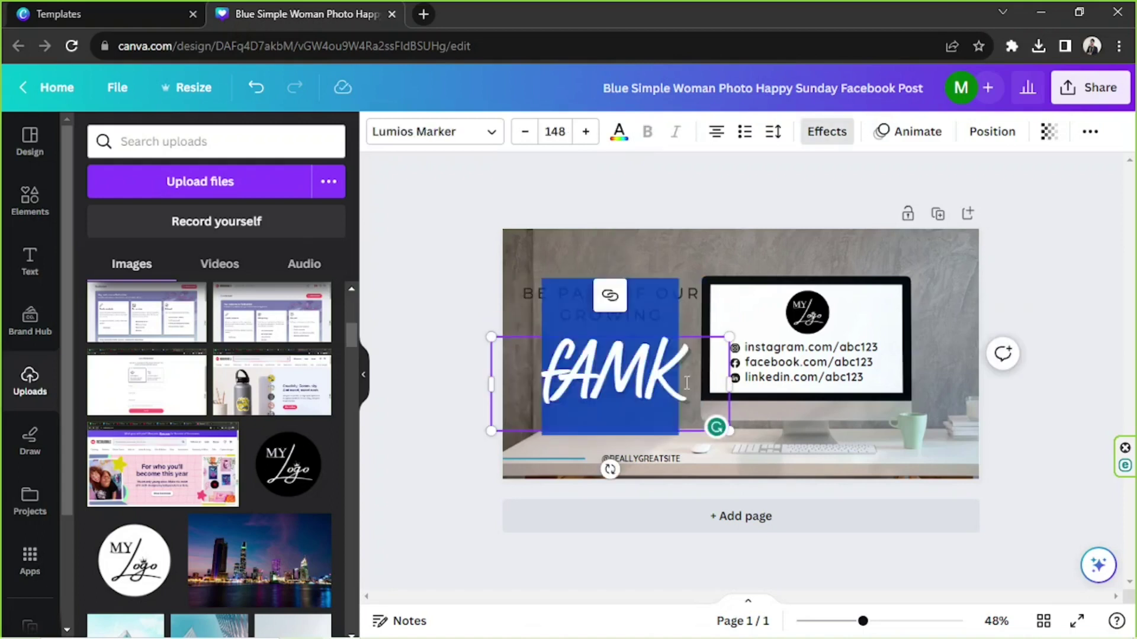
{"action": "type", "text": "y"}
{"action": "left_click_drag", "start_coordinate": [729, 430], "coordinate": [665, 406]}
{"action": "left_click_drag", "start_coordinate": [603, 407], "coordinate": [642, 412]}
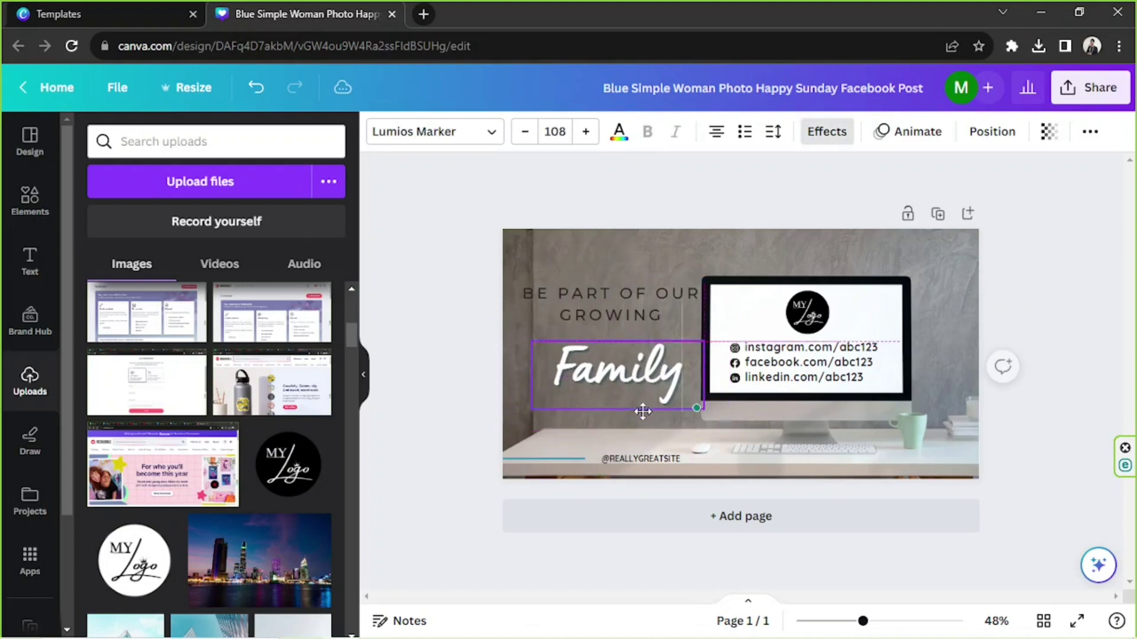
Right-align the BE PART OF OUR GROWING heading and move it slightly down and left.
{"action": "left_click", "coordinate": [613, 305]}
{"action": "left_click", "coordinate": [716, 131]}
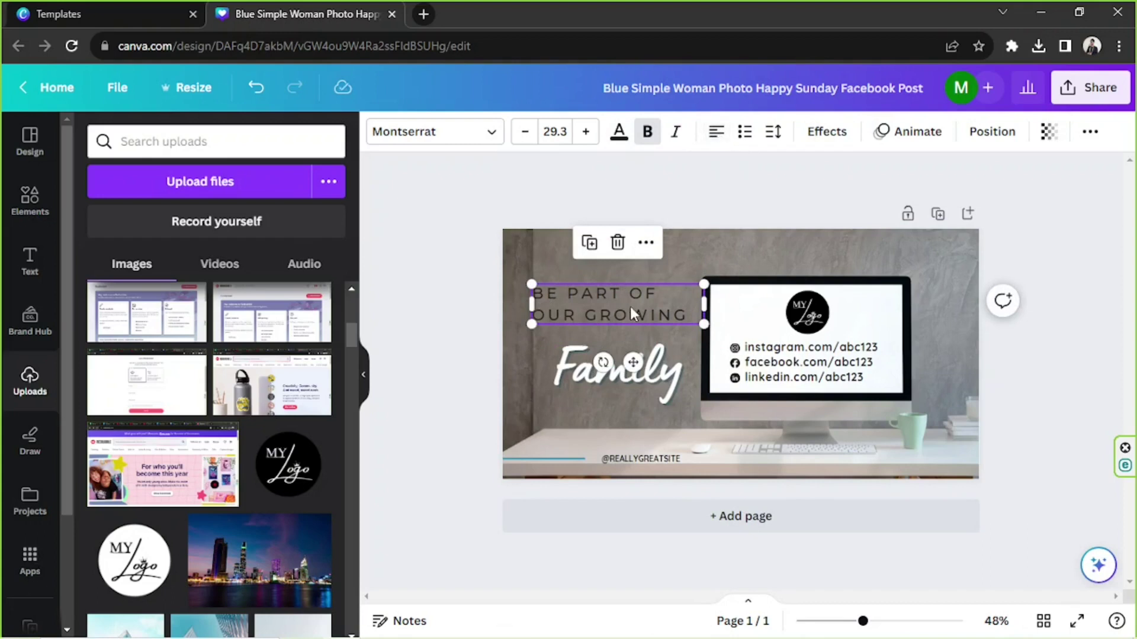
{"action": "left_click", "coordinate": [716, 131]}
{"action": "left_click", "coordinate": [717, 131]}
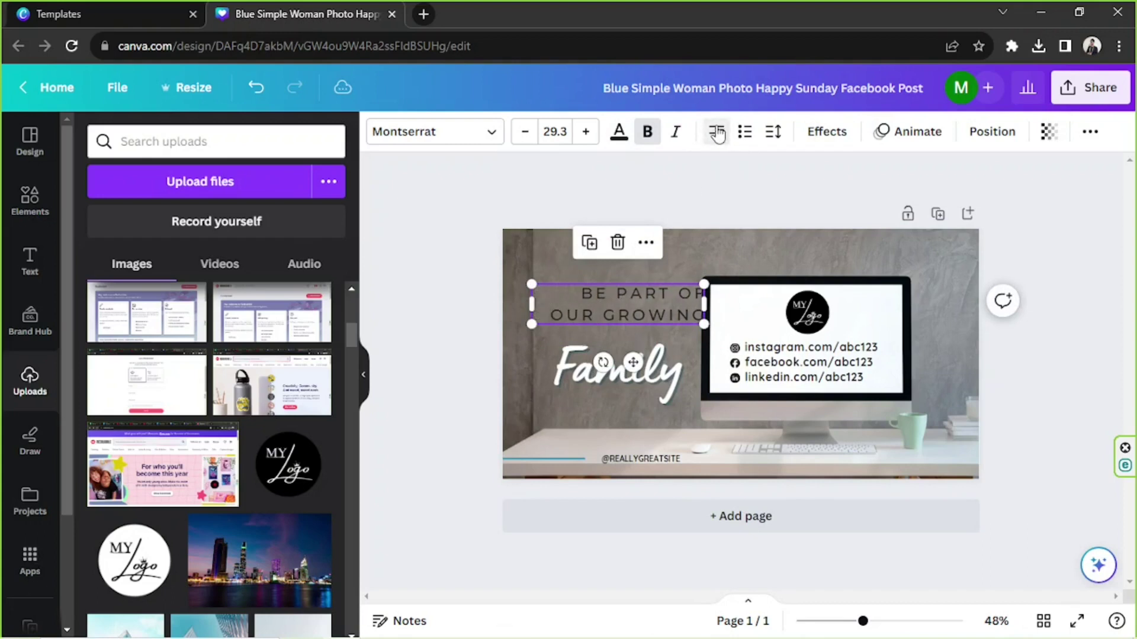
{"action": "left_click_drag", "start_coordinate": [676, 325], "coordinate": [662, 333]}
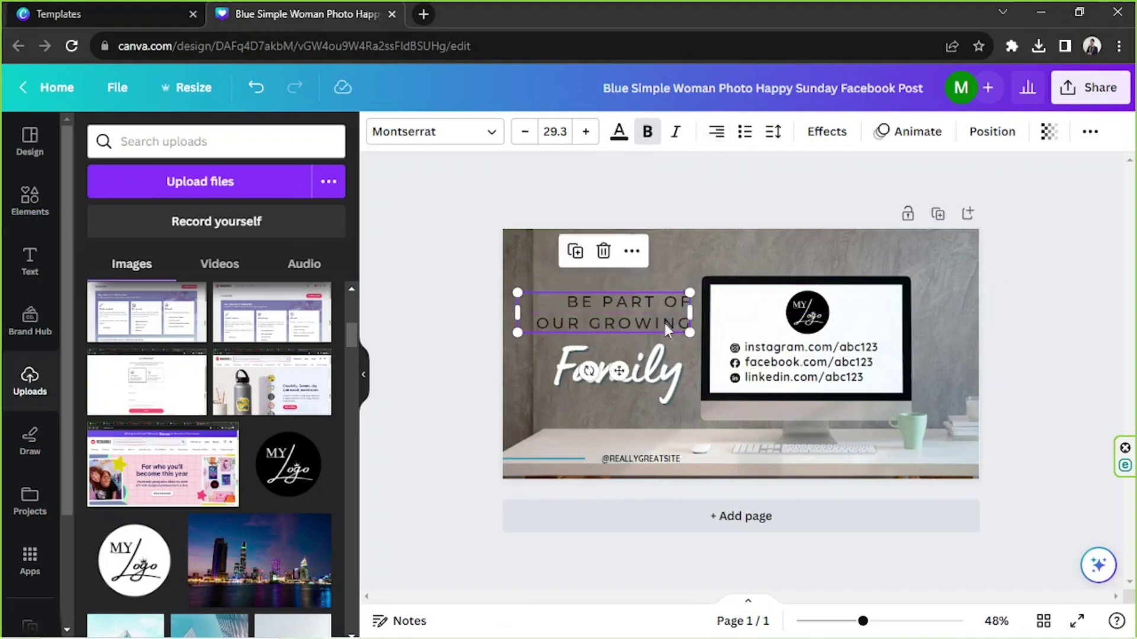
{"action": "left_click", "coordinate": [610, 370]}
Change the thin bottom line from blue to the dark document colour.
{"action": "left_click", "coordinate": [545, 459]}
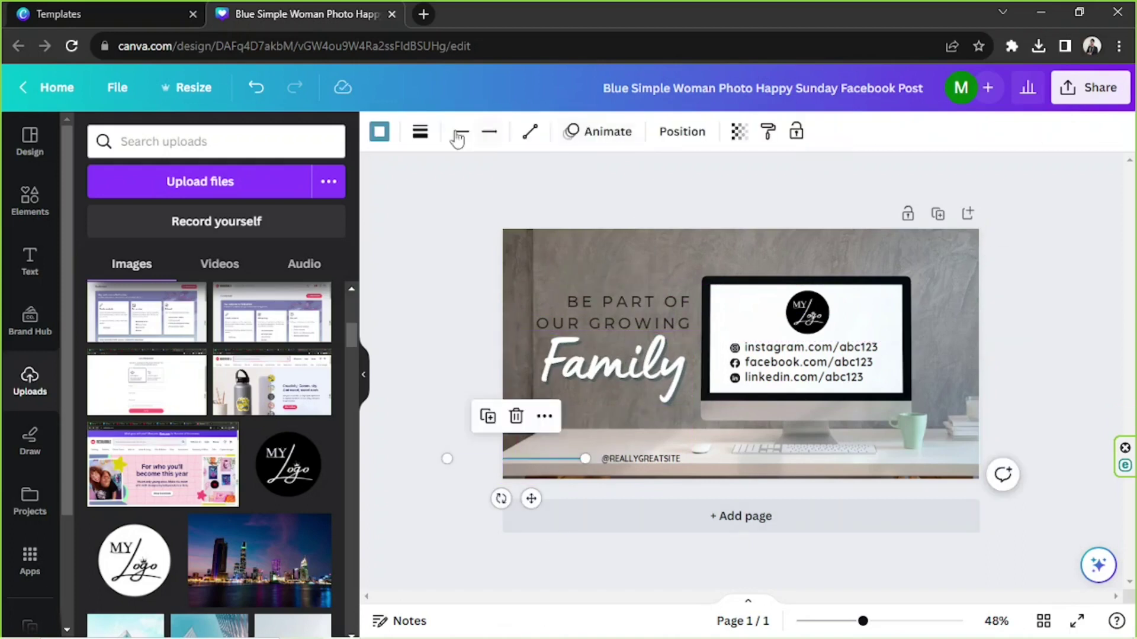
{"action": "left_click", "coordinate": [379, 132]}
{"action": "left_click", "coordinate": [187, 232]}
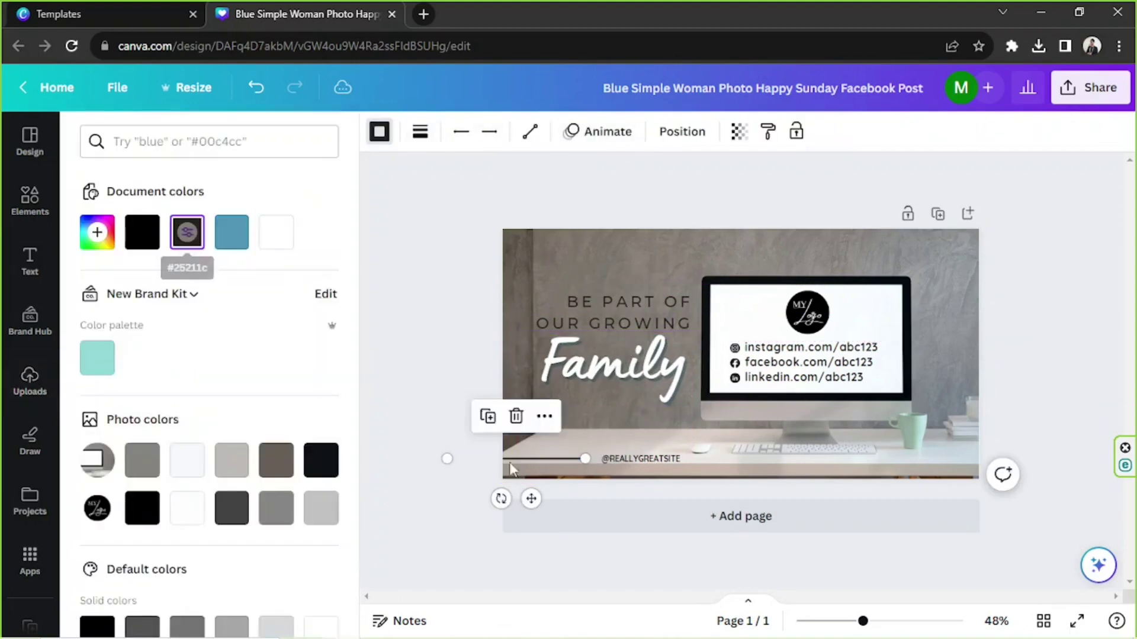
{"action": "left_click", "coordinate": [632, 460]}
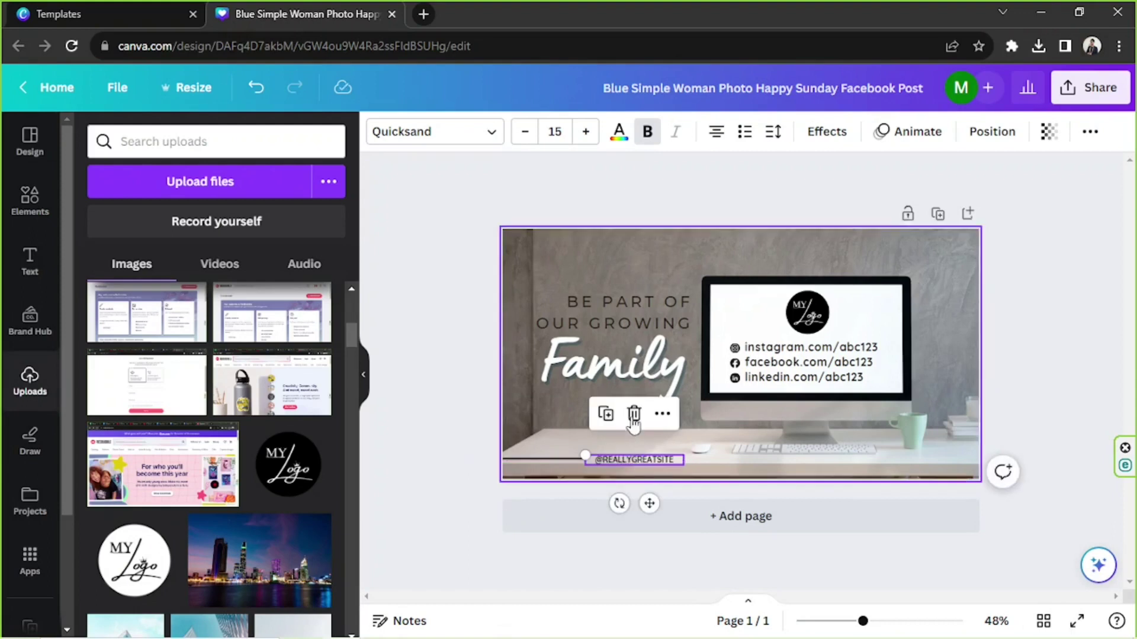
{"action": "left_click", "coordinate": [632, 416]}
{"action": "left_click", "coordinate": [745, 453]}
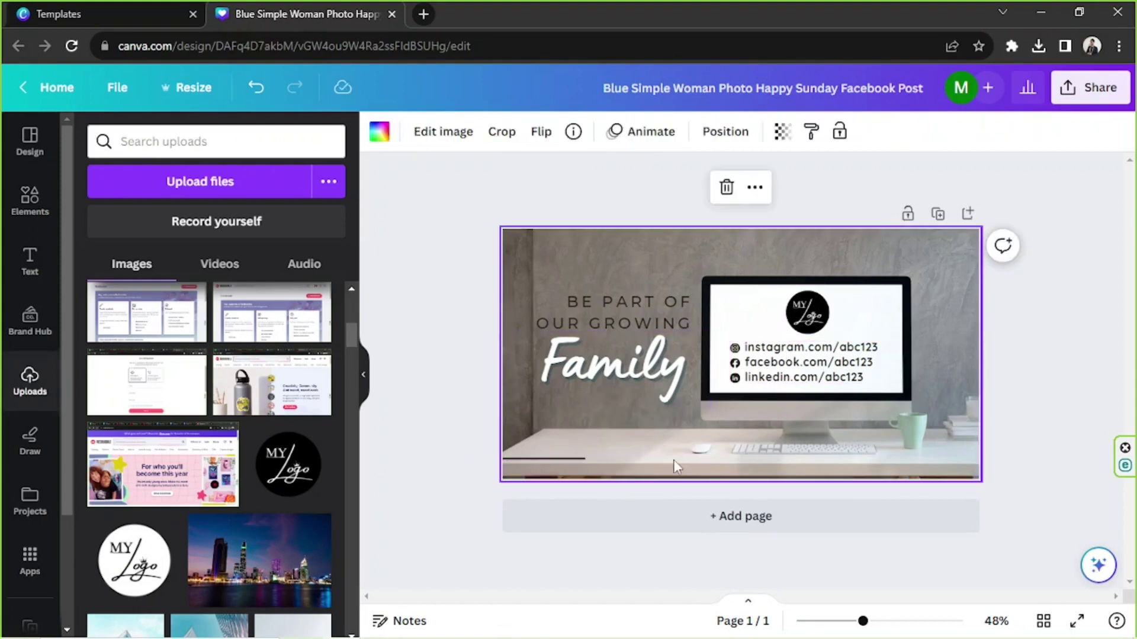
{"action": "left_click", "coordinate": [659, 310]}
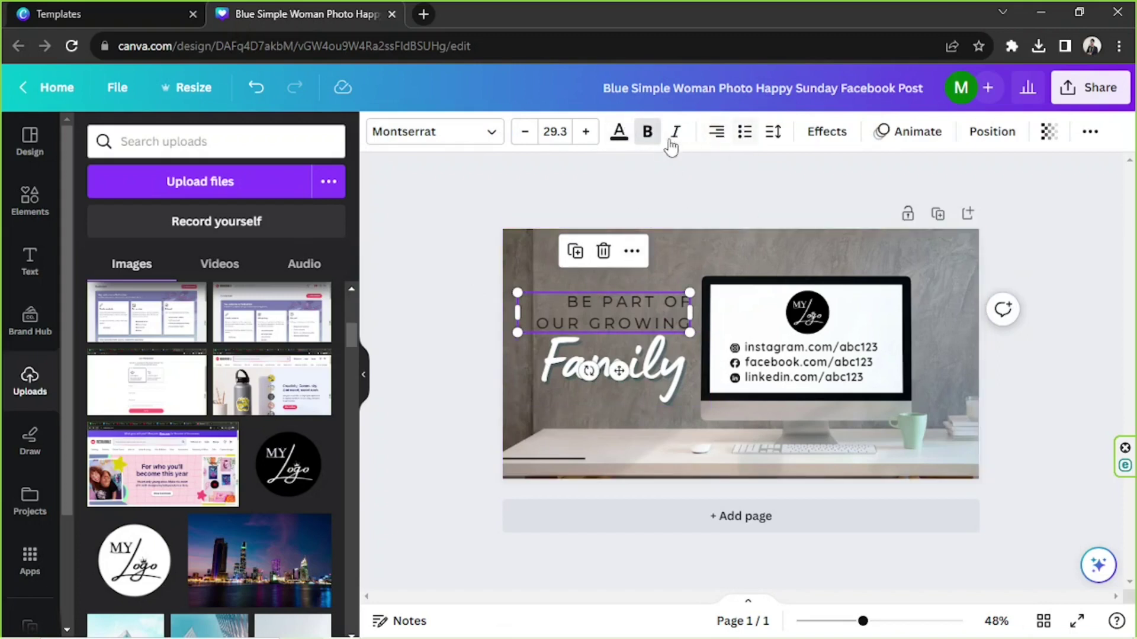
Preview the Lift, Outline, Hollow and Glitch effects on the heading.
{"action": "left_click", "coordinate": [819, 135]}
{"action": "left_click", "coordinate": [282, 274]}
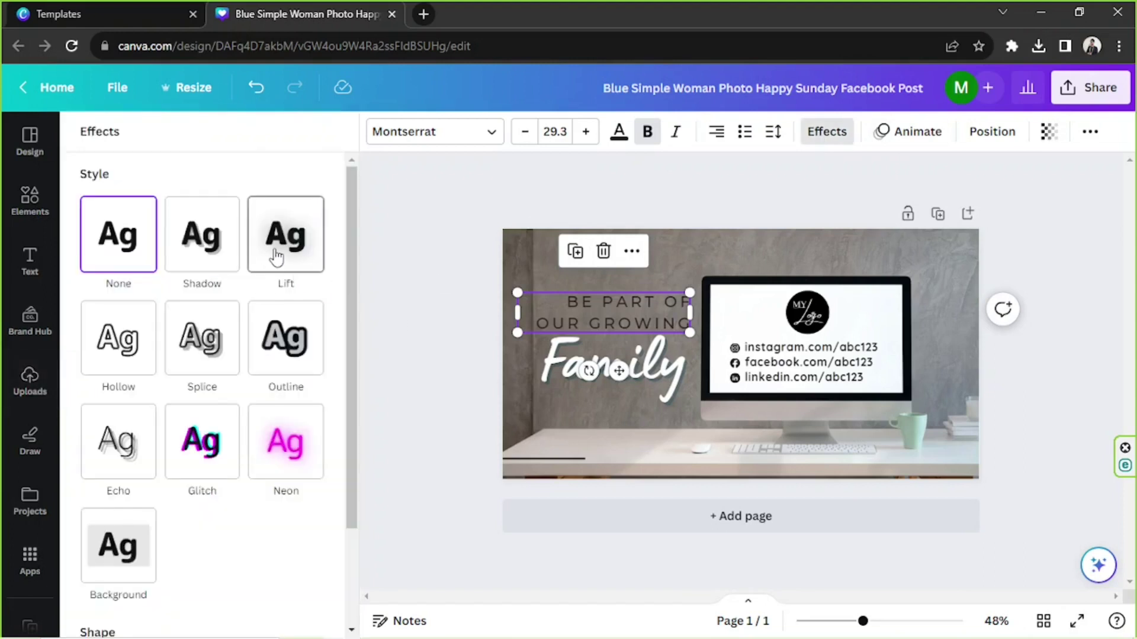
{"action": "left_click", "coordinate": [282, 401]}
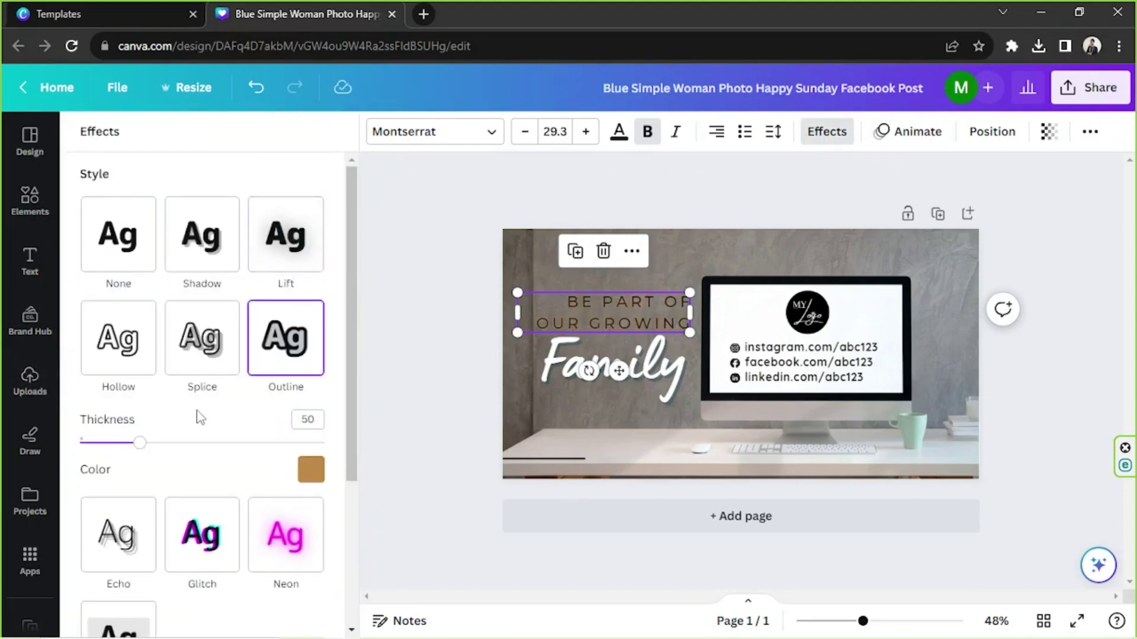
{"action": "left_click", "coordinate": [151, 339]}
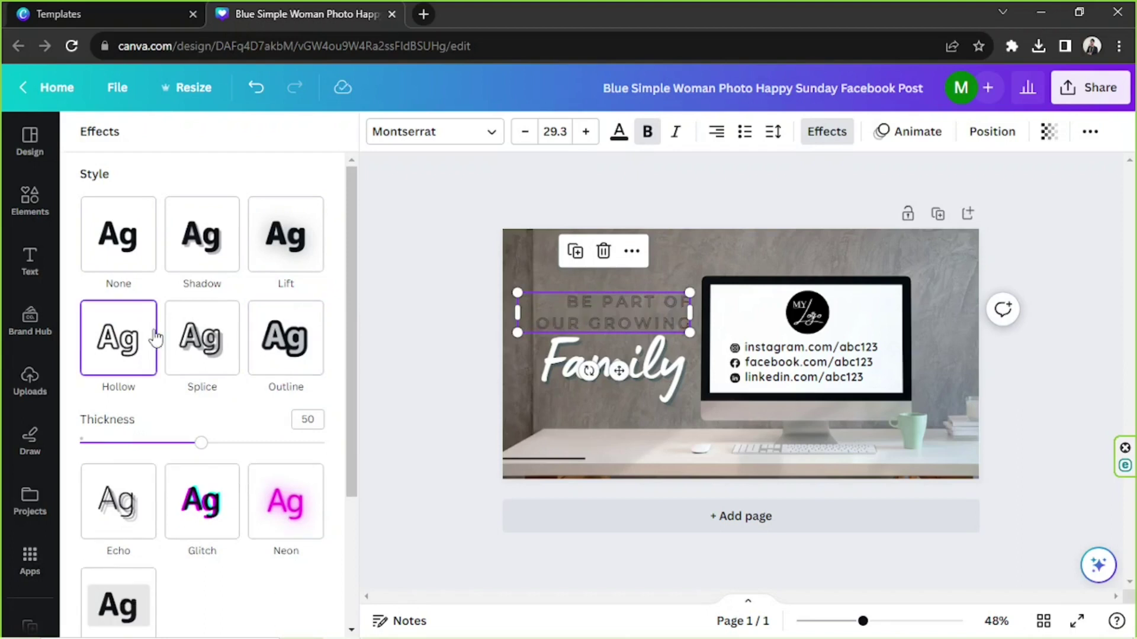
{"action": "left_click", "coordinate": [185, 514]}
Give the heading a dark Background effect with Roundness 0 and Spread 13, and white text.
{"action": "scroll", "coordinate": [189, 444], "scroll_direction": "down", "scroll_amount": 5}
{"action": "left_click", "coordinate": [118, 278]}
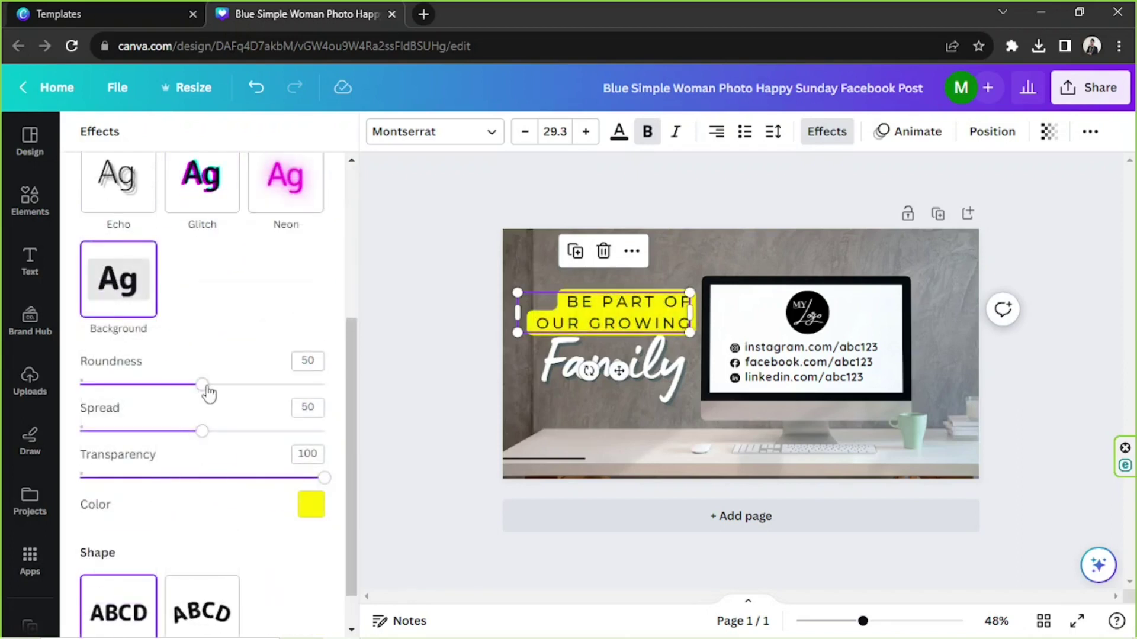
{"action": "left_click_drag", "start_coordinate": [206, 386], "coordinate": [79, 385]}
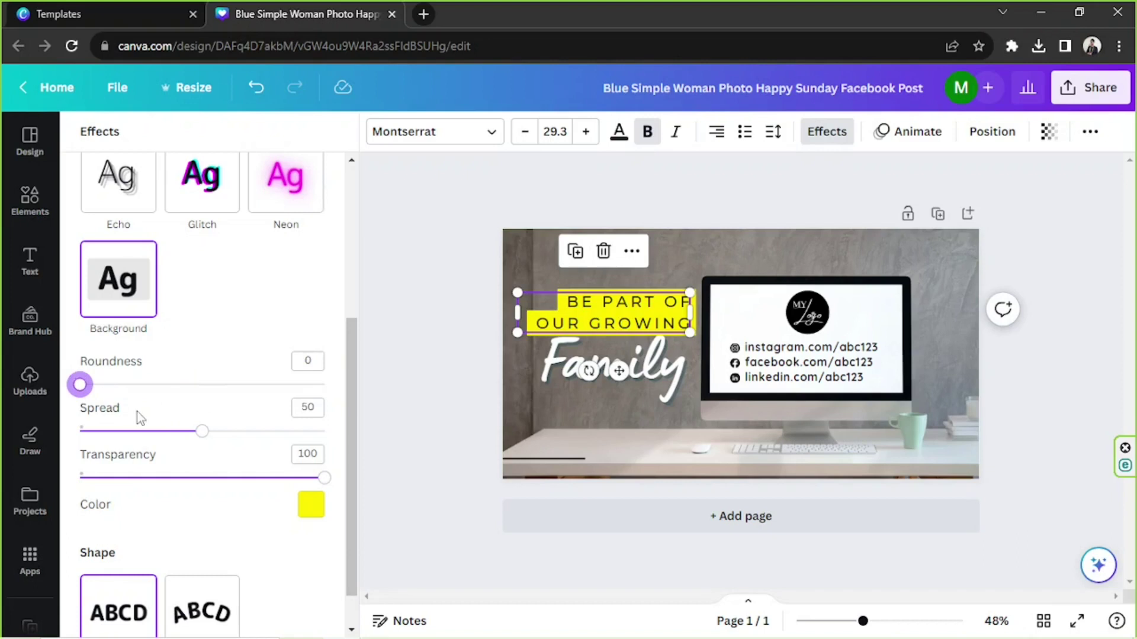
{"action": "left_click_drag", "start_coordinate": [203, 438], "coordinate": [112, 432]}
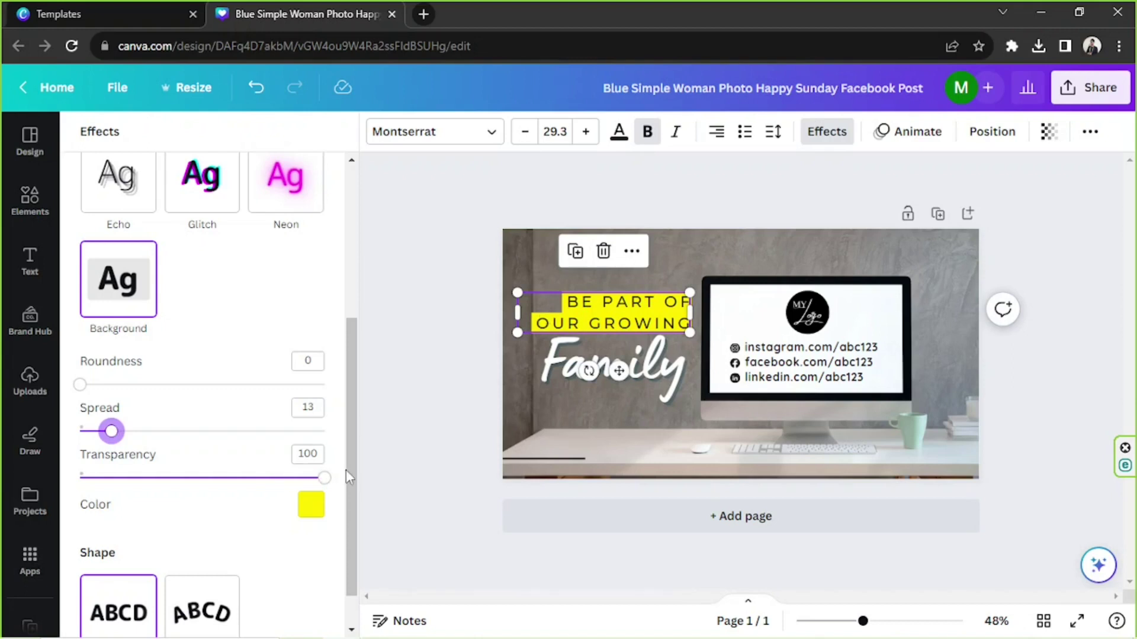
{"action": "left_click_drag", "start_coordinate": [323, 477], "coordinate": [161, 477]}
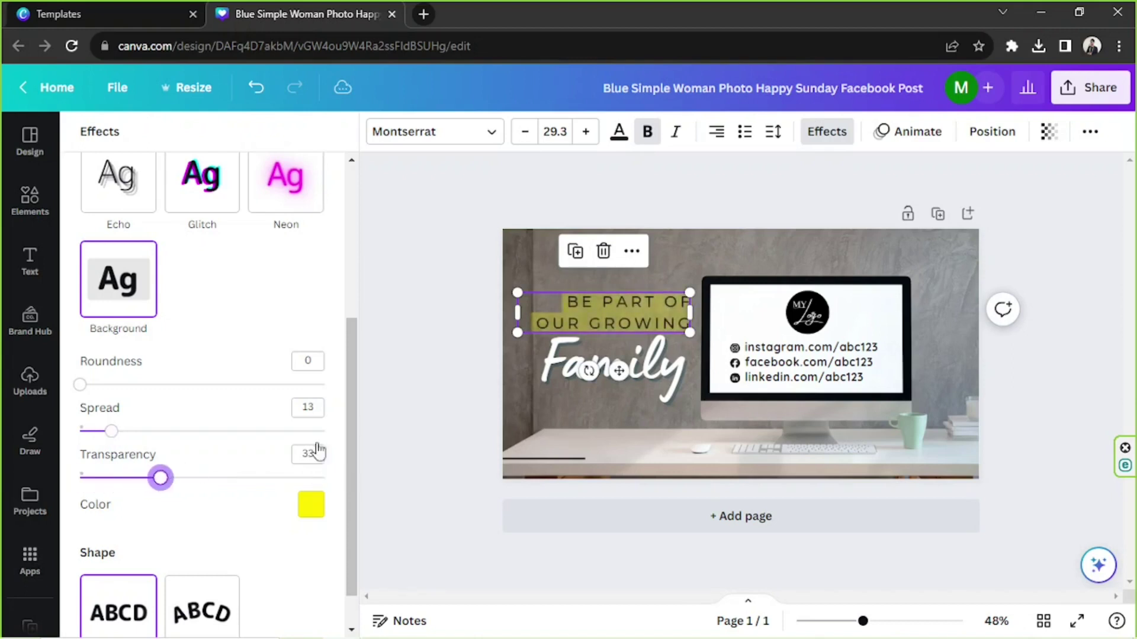
{"action": "left_click", "coordinate": [323, 477]}
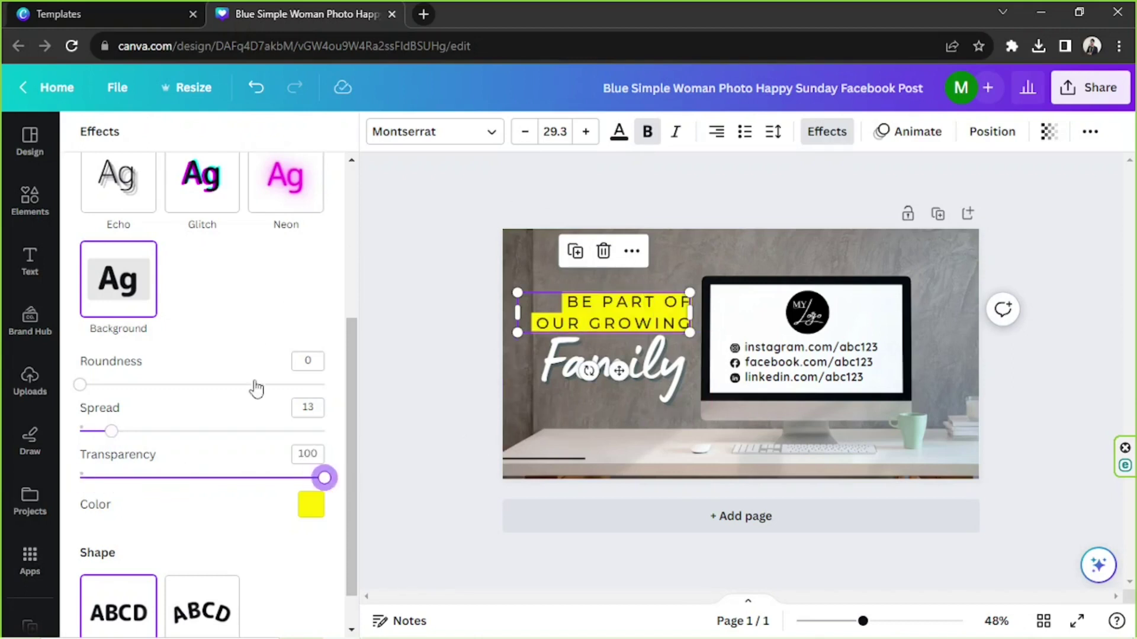
{"action": "left_click", "coordinate": [311, 504]}
{"action": "left_click", "coordinate": [173, 324]}
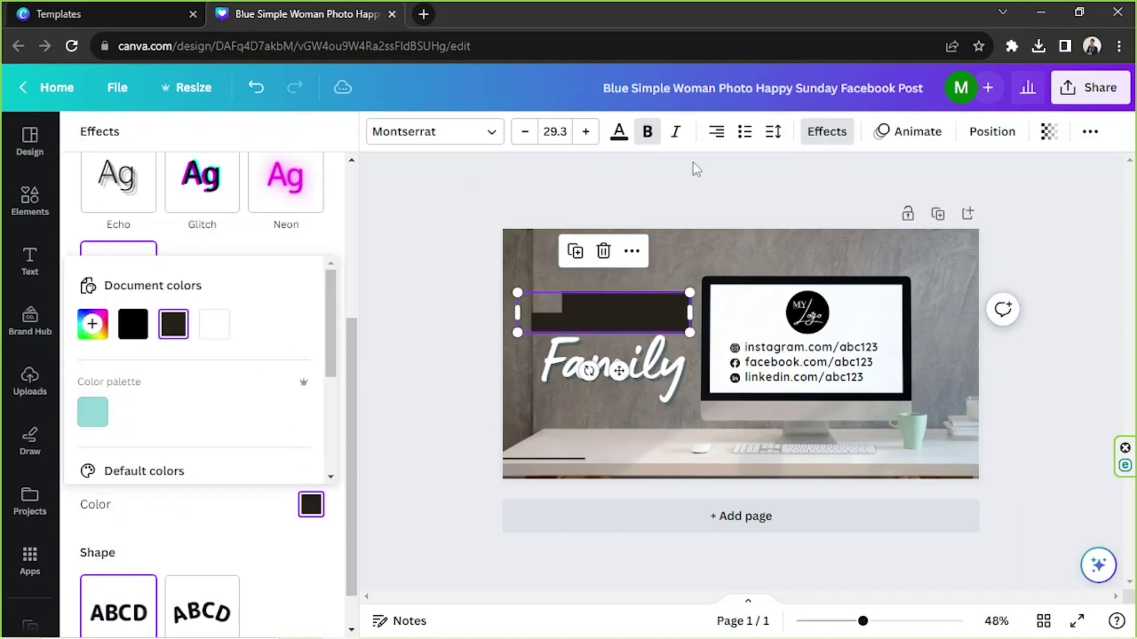
{"action": "left_click", "coordinate": [619, 131]}
{"action": "left_click", "coordinate": [231, 233]}
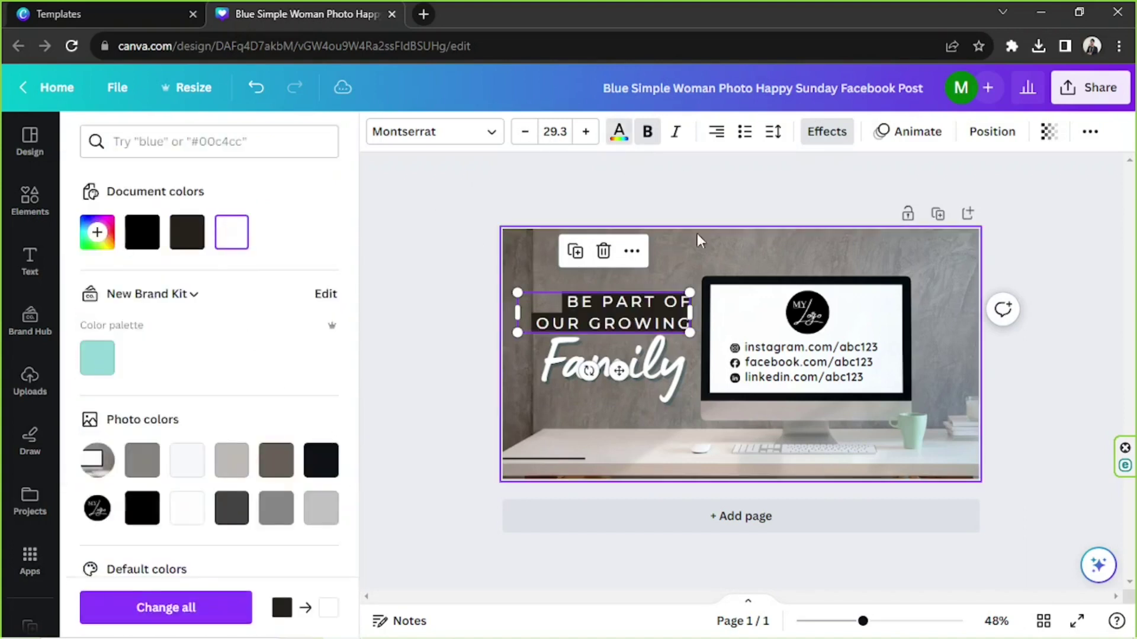
Enlarge the Family text and adjust the heading and Family positions.
{"action": "left_click", "coordinate": [609, 367]}
{"action": "left_click_drag", "start_coordinate": [536, 334], "coordinate": [571, 327]}
{"action": "left_click", "coordinate": [827, 131]}
{"action": "left_click", "coordinate": [731, 225]}
{"action": "left_click", "coordinate": [628, 293]}
{"action": "left_click", "coordinate": [604, 373]}
{"action": "left_click_drag", "start_coordinate": [516, 415], "coordinate": [556, 409]}
{"action": "left_click_drag", "start_coordinate": [615, 373], "coordinate": [628, 364]}
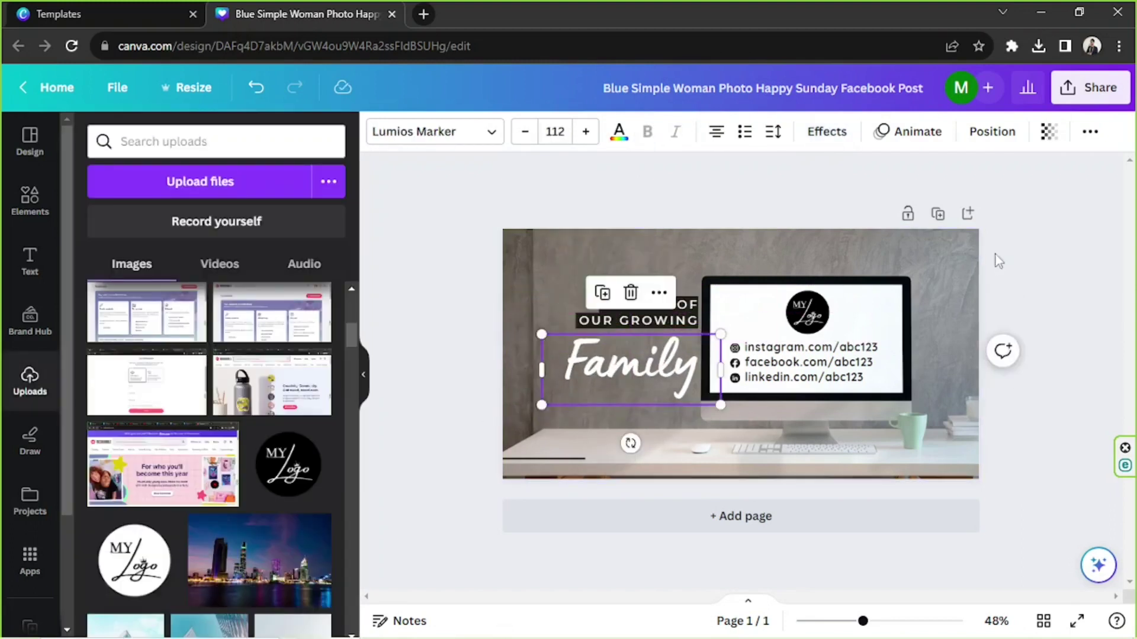
{"action": "left_click", "coordinate": [996, 256]}
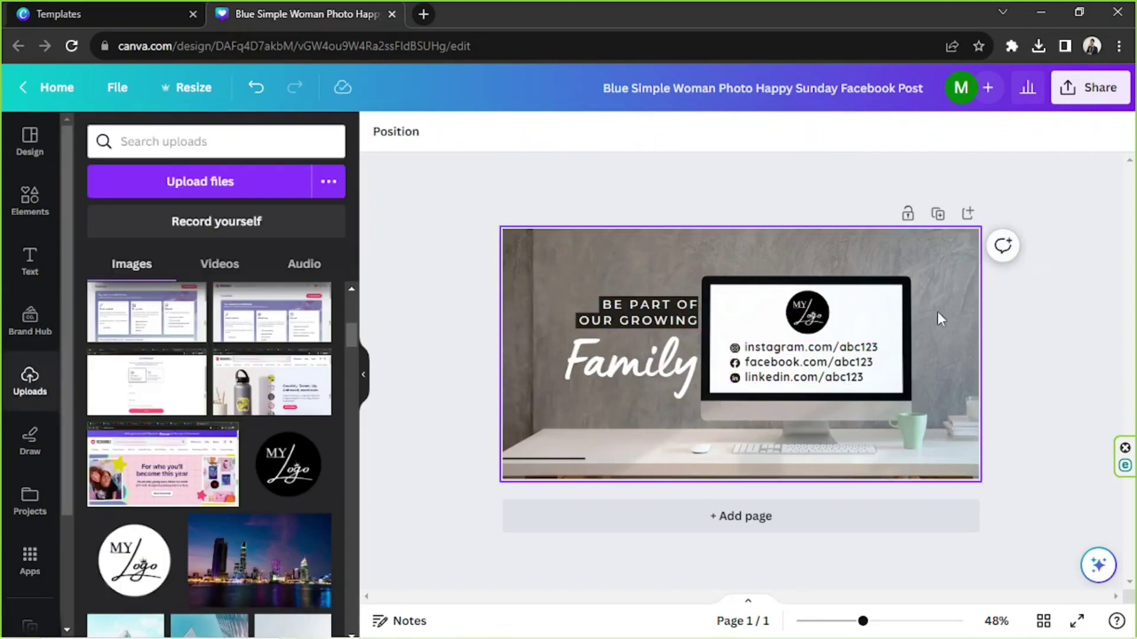
{"action": "left_click_drag", "start_coordinate": [468, 220], "coordinate": [959, 361]}
{"action": "left_click", "coordinate": [1042, 379]}
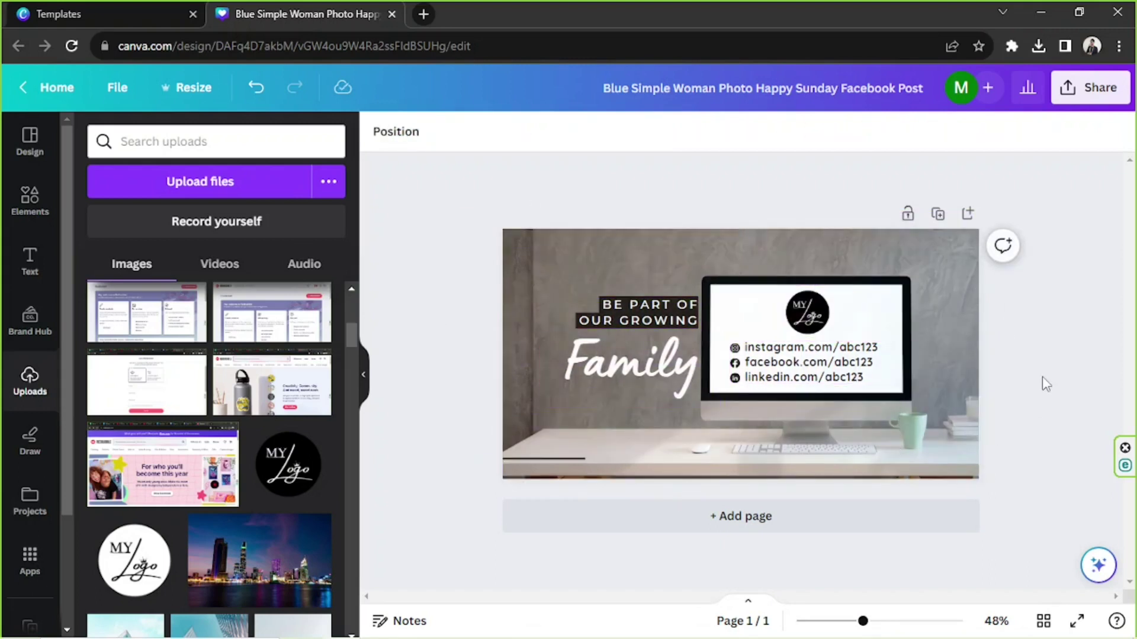